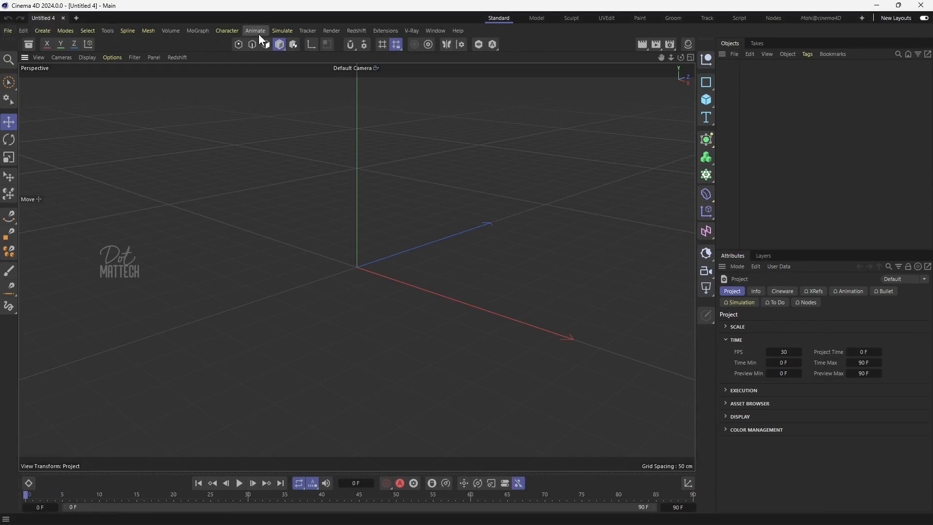
Detach the spline primitives as a floating palette, place it over the viewport, and close it
left_click(8, 32)
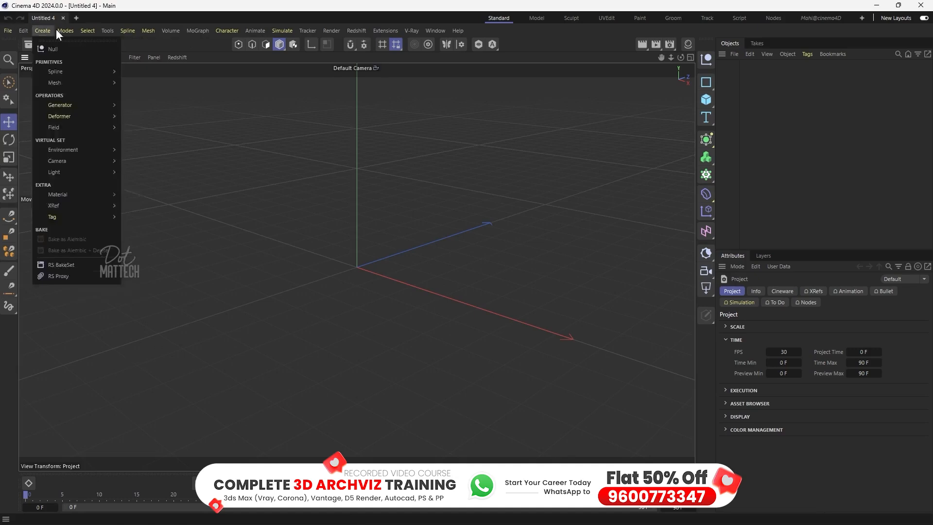
mouse_move(128, 35)
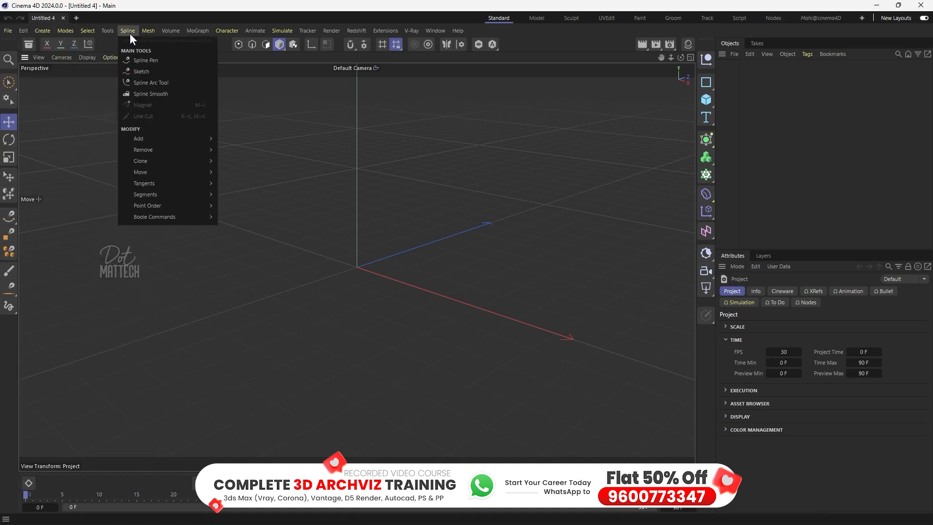
mouse_move(34, 31)
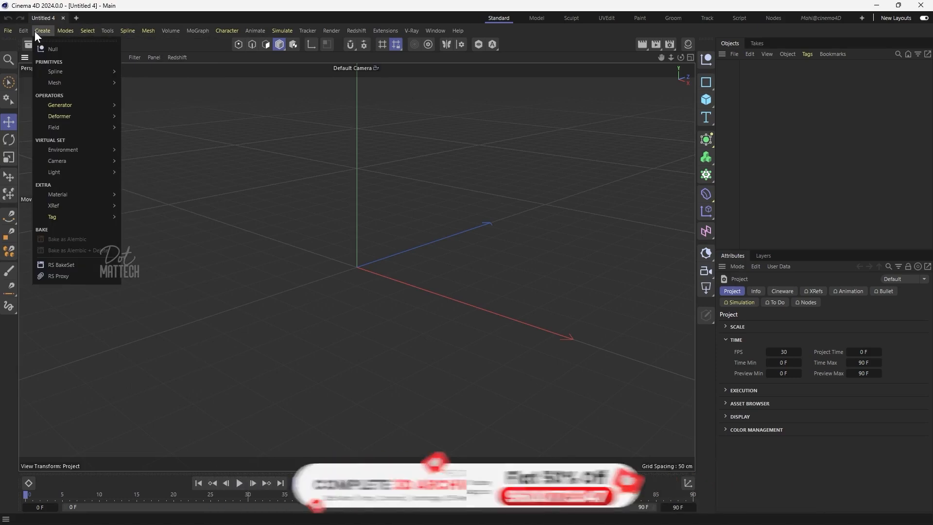
mouse_move(59, 73)
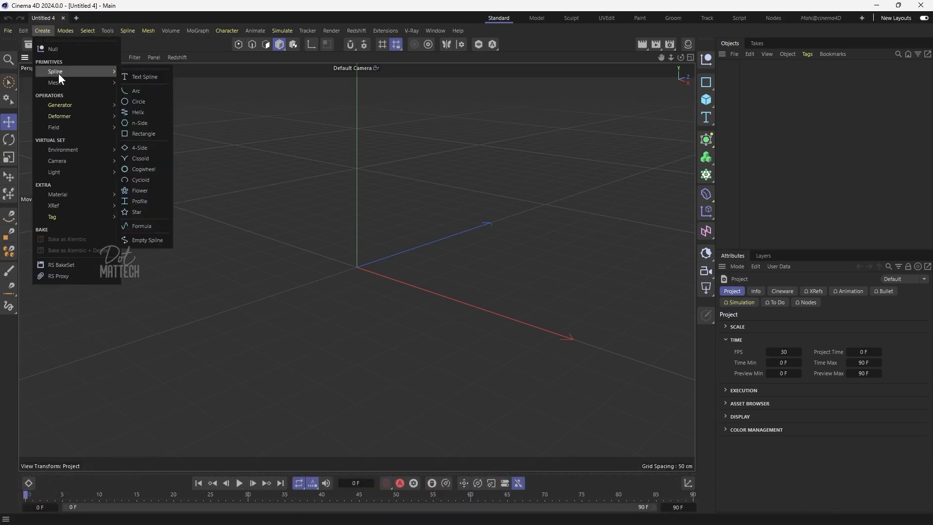
left_click(140, 67)
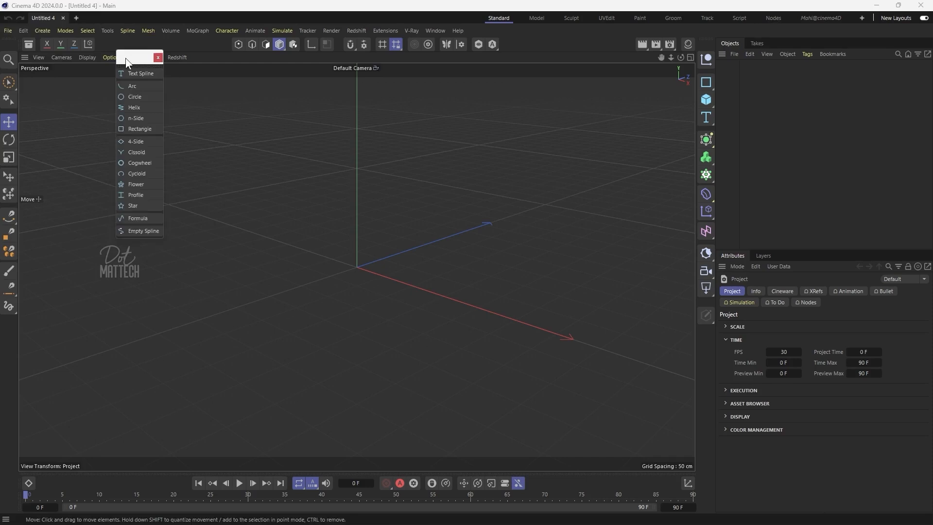
left_click_drag(124, 75, 519, 161)
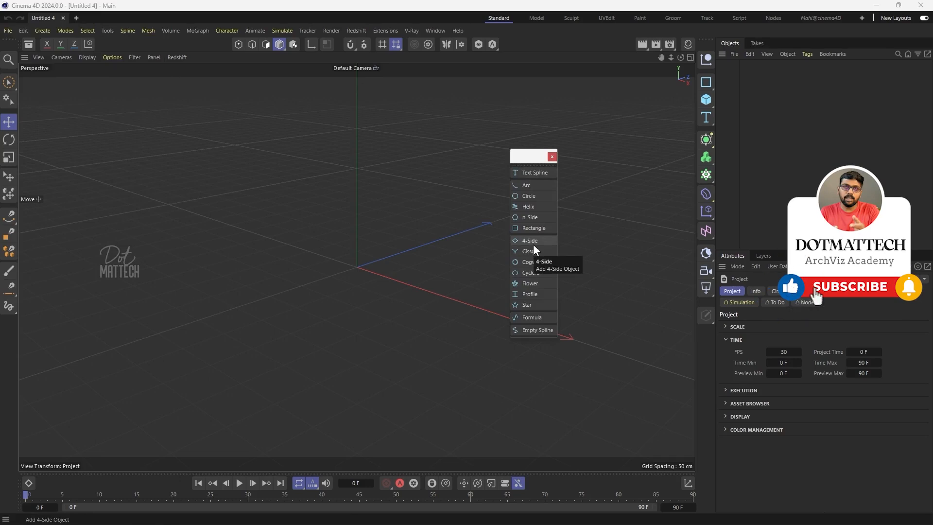
left_click(553, 157)
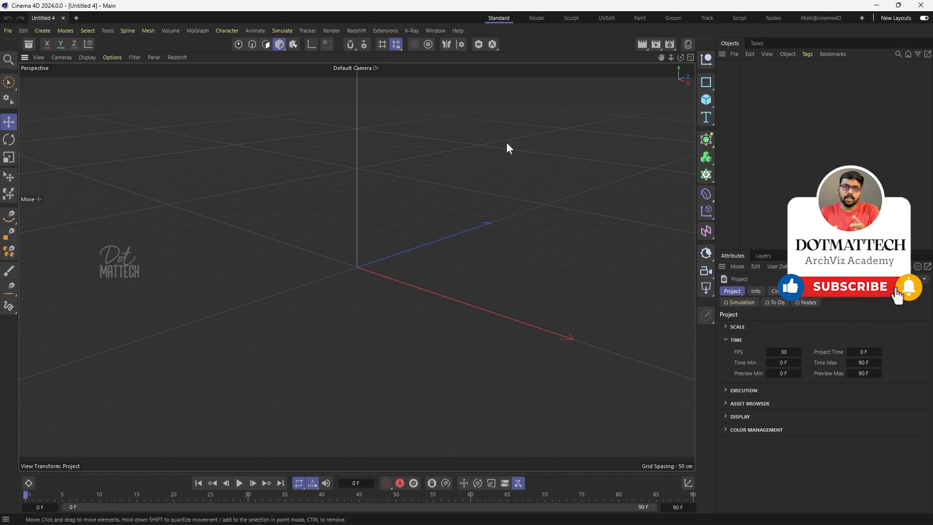
Detach the mesh primitives as a floating palette and close it
left_click(41, 31)
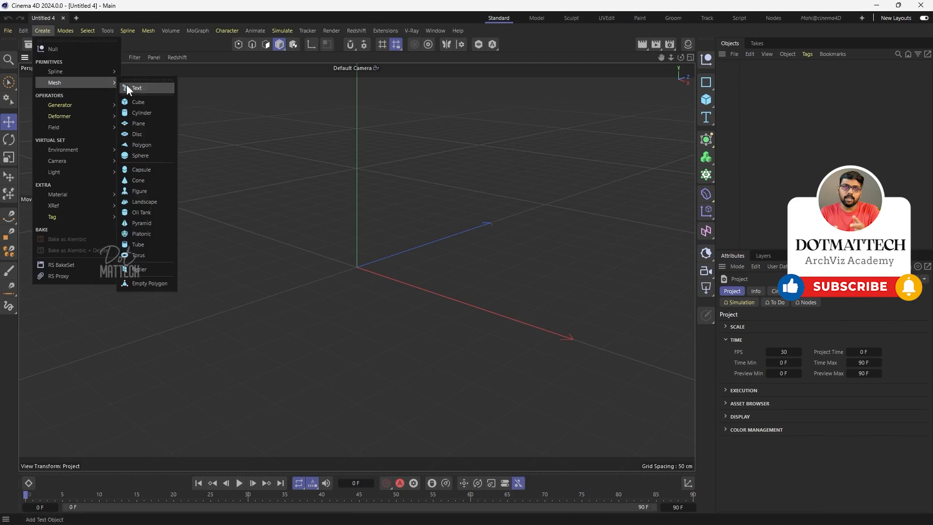
left_click(136, 77)
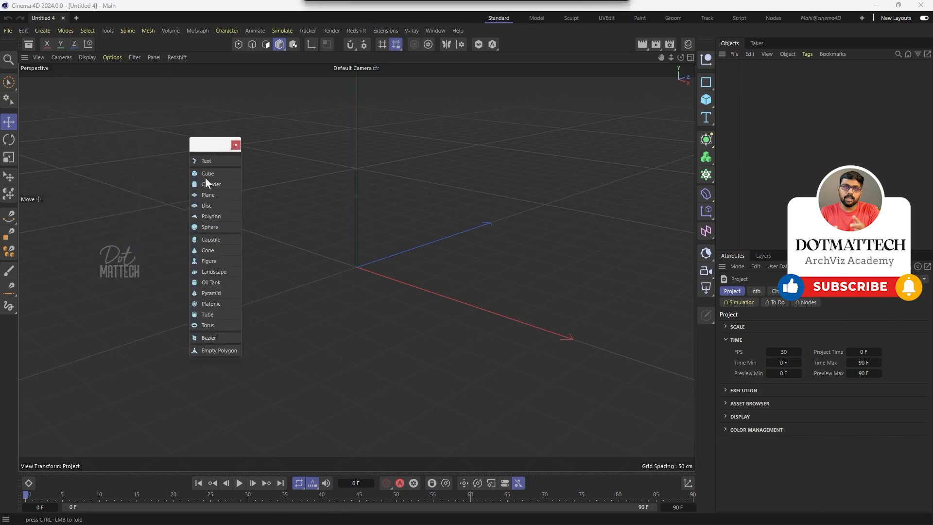
left_click(236, 145)
Examine the spline, mesh, generator and tag items available for creation, and the editing modes
left_click(41, 30)
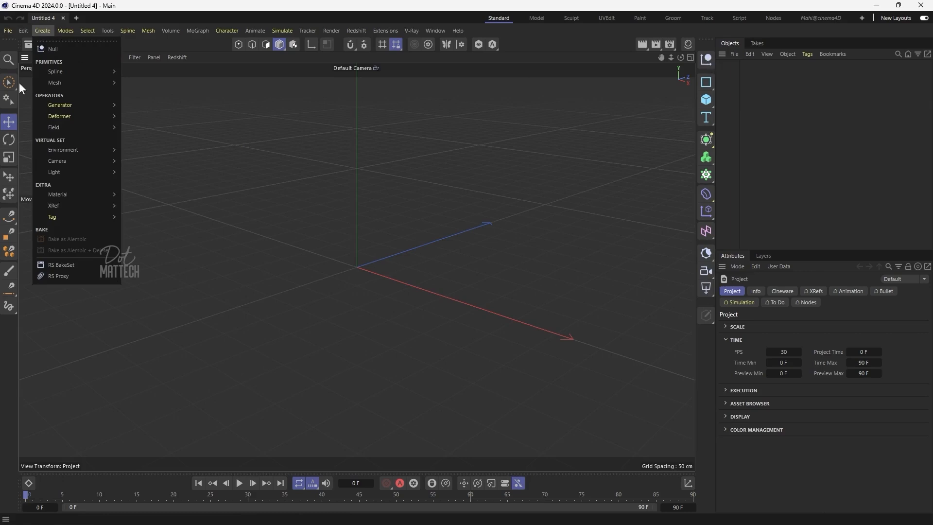
mouse_move(41, 67)
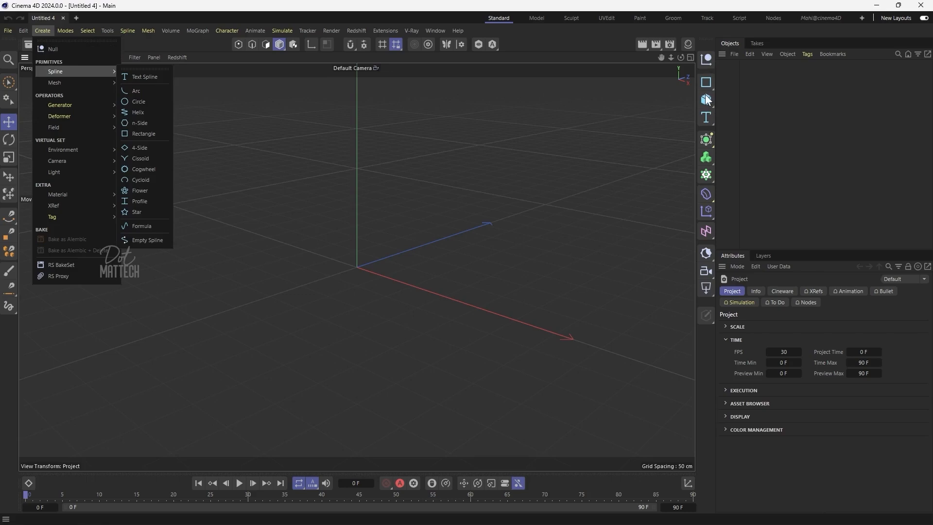
mouse_move(46, 104)
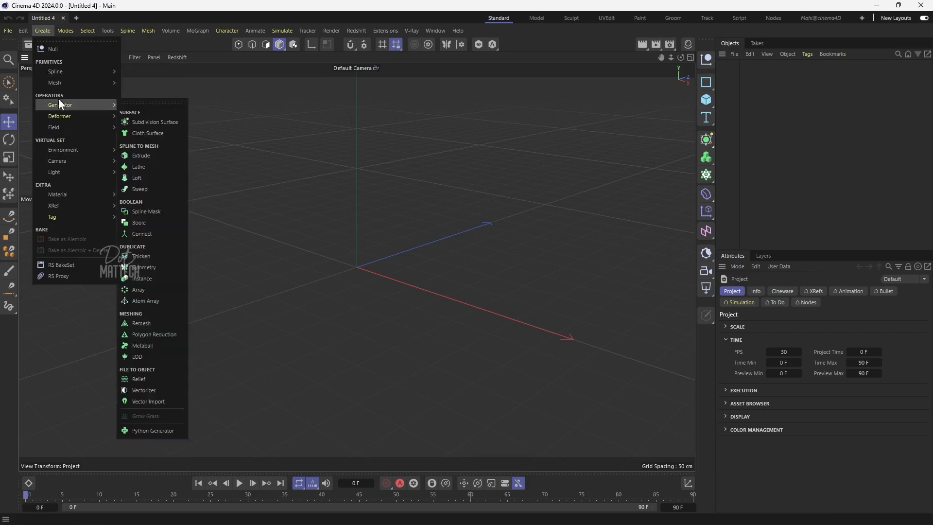
mouse_move(76, 84)
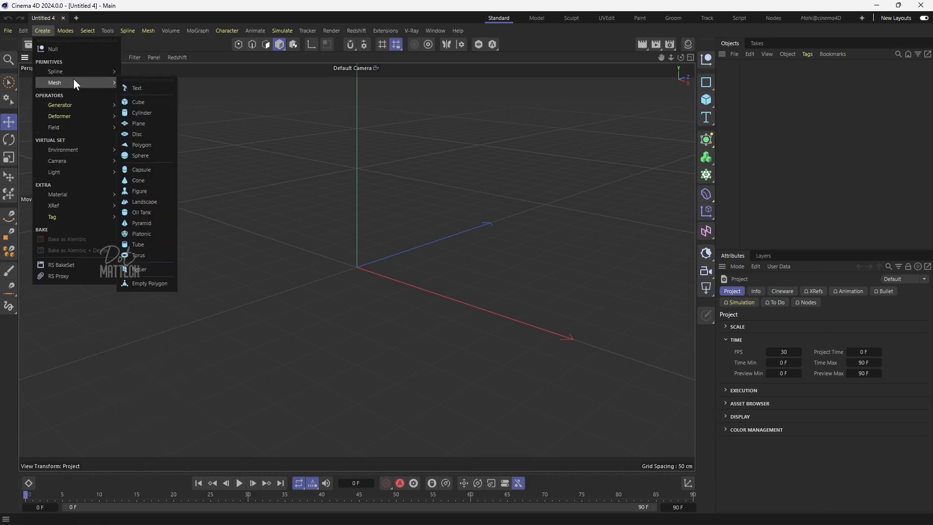
mouse_move(73, 128)
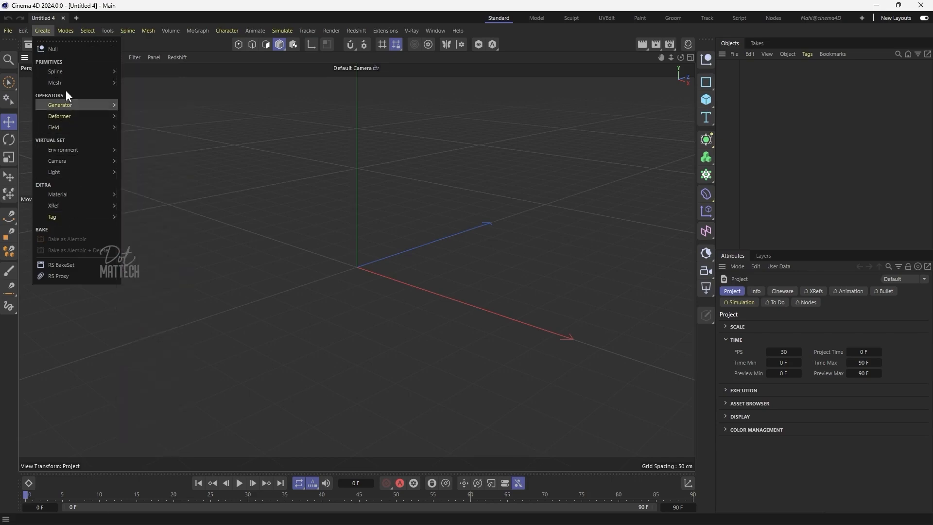
mouse_move(83, 223)
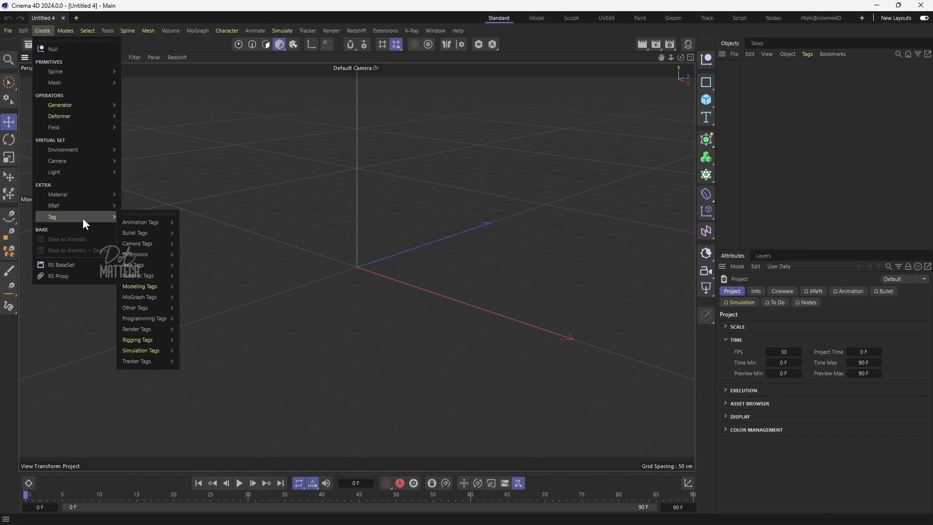
mouse_move(65, 30)
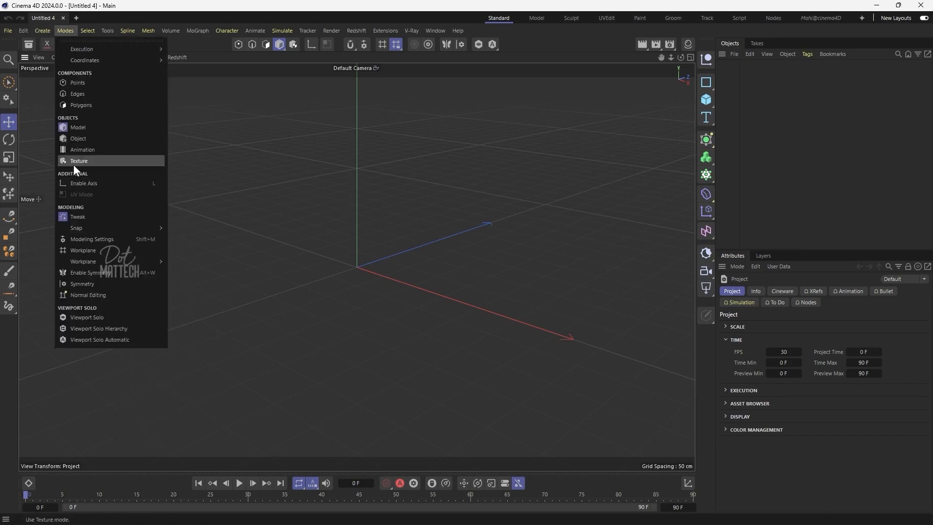
Create additional new empty projects and activate the Brush Selection tool
mouse_move(7, 33)
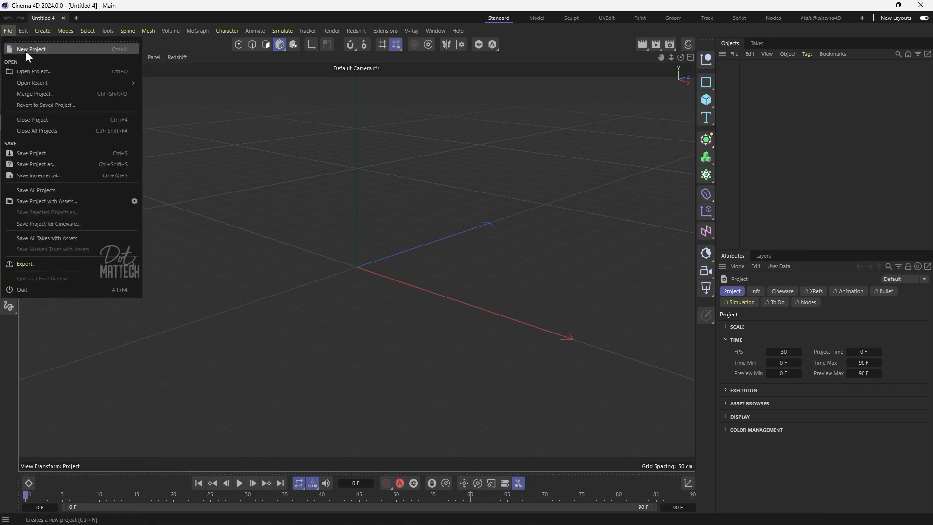
left_click(39, 50)
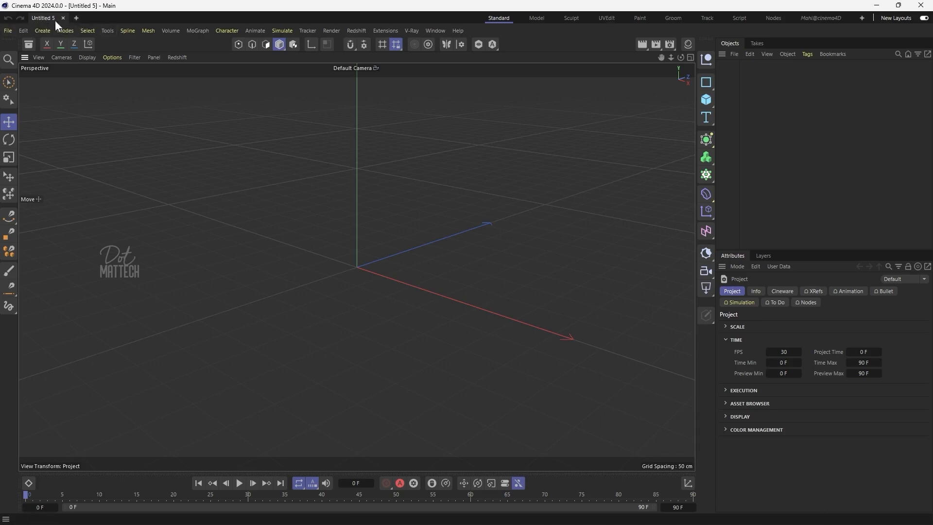
left_click(77, 18)
left_click(9, 81)
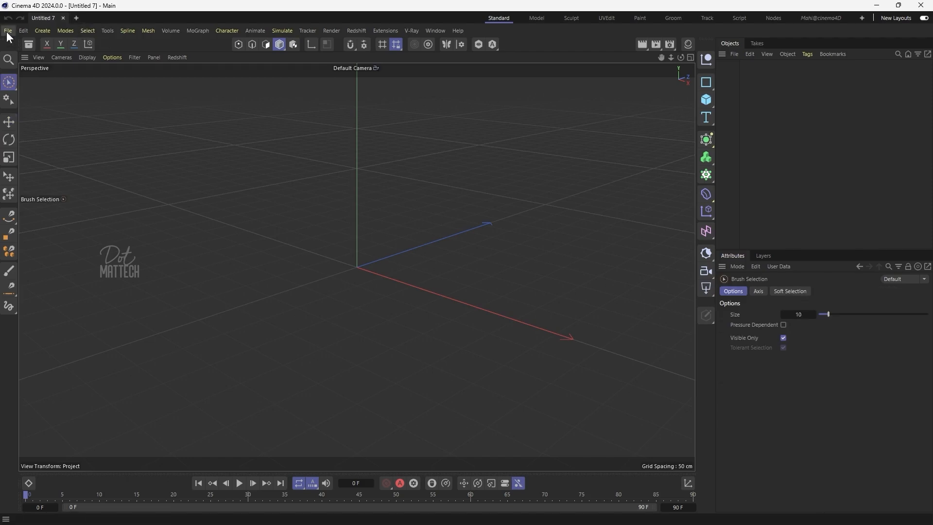
left_click(8, 31)
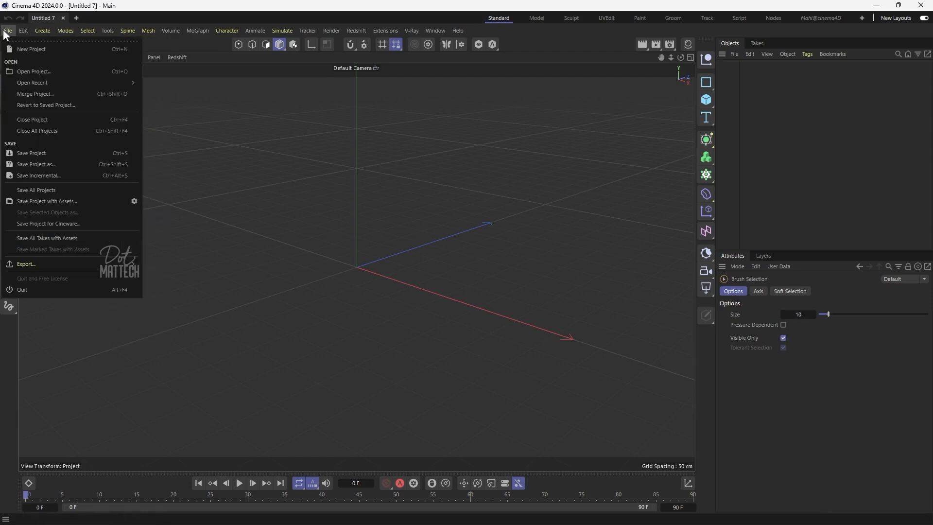
left_click(226, 207)
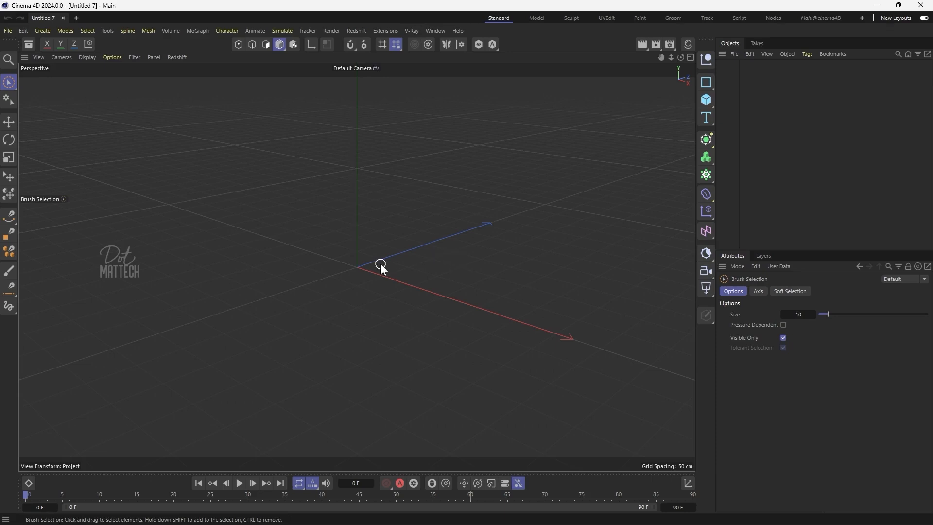
Open V-Ray's Chaos Cosmos Browser and enlarge its window
left_click(412, 31)
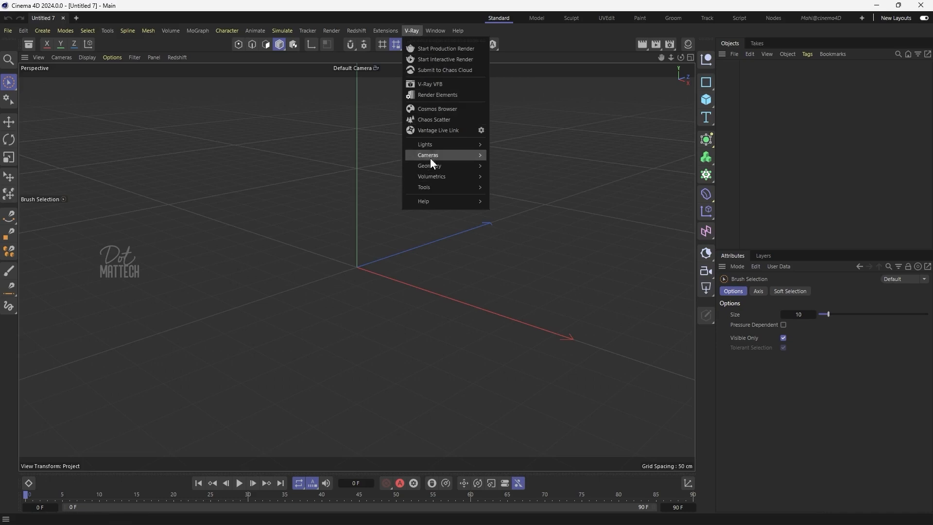
mouse_move(451, 157)
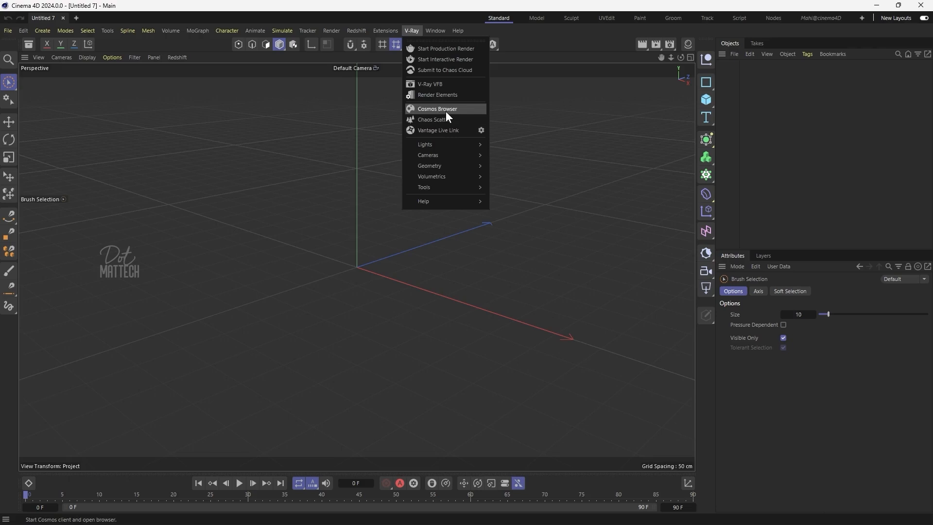
left_click(447, 111)
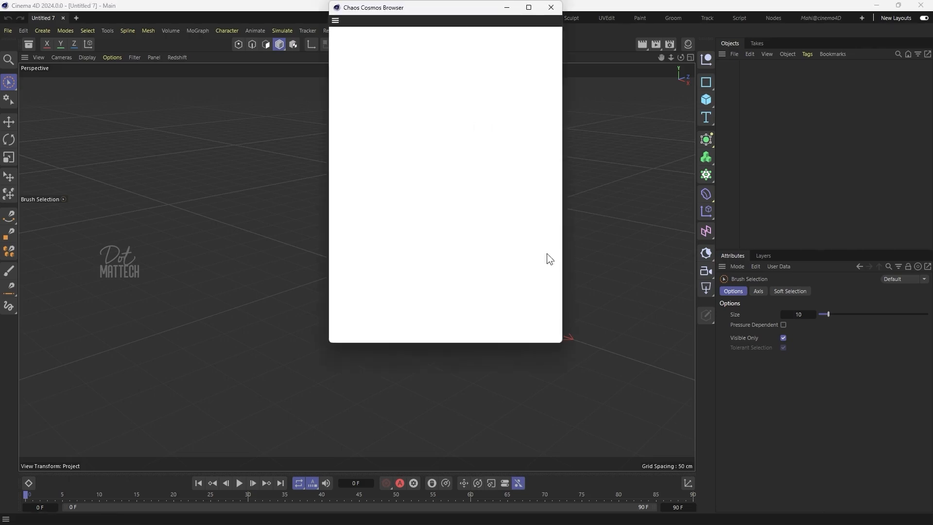
left_click_drag(559, 347, 858, 423)
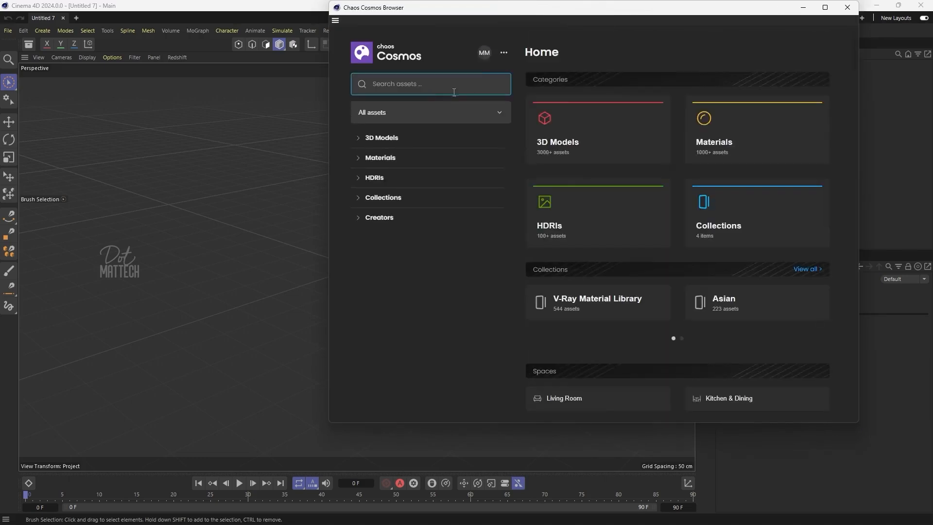
left_click(490, 55)
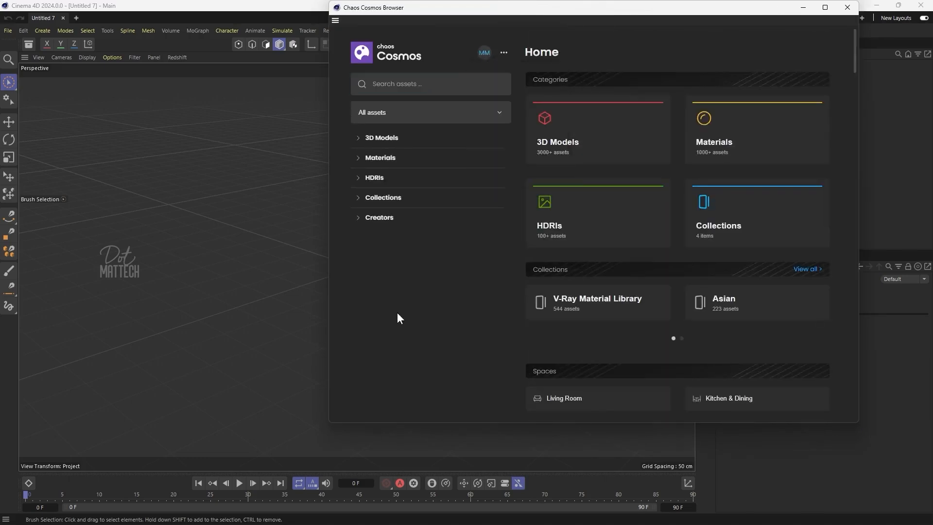
Browse the Cosmos Materials category, and list the Studio assets under HDRIs
left_click(381, 158)
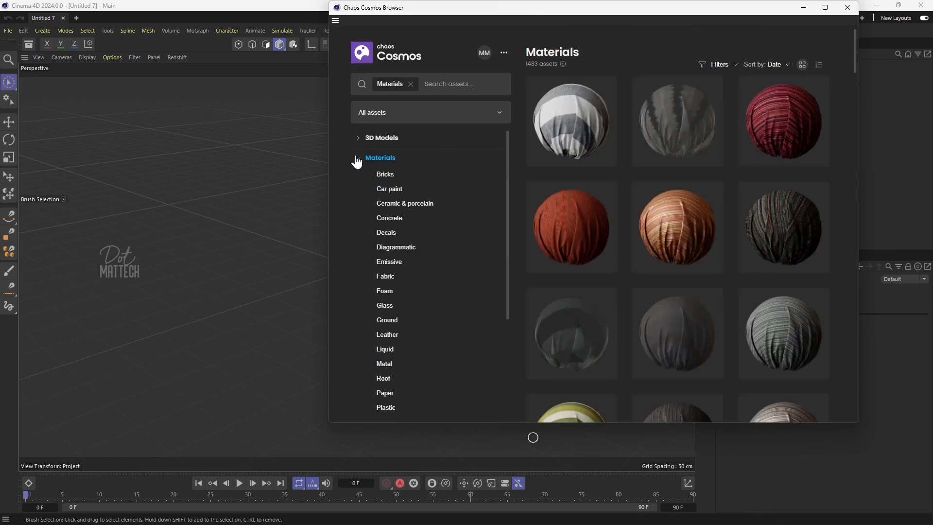
left_click(381, 157)
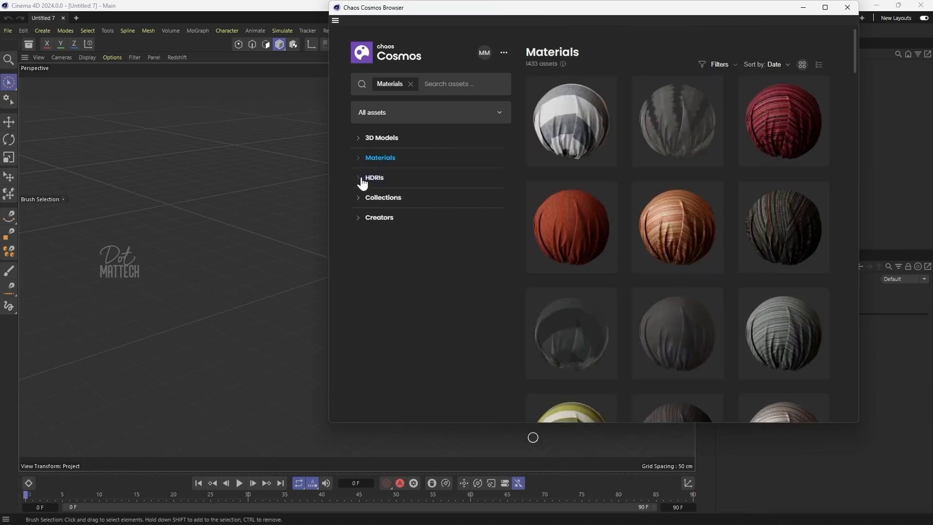
left_click(376, 180)
left_click(387, 224)
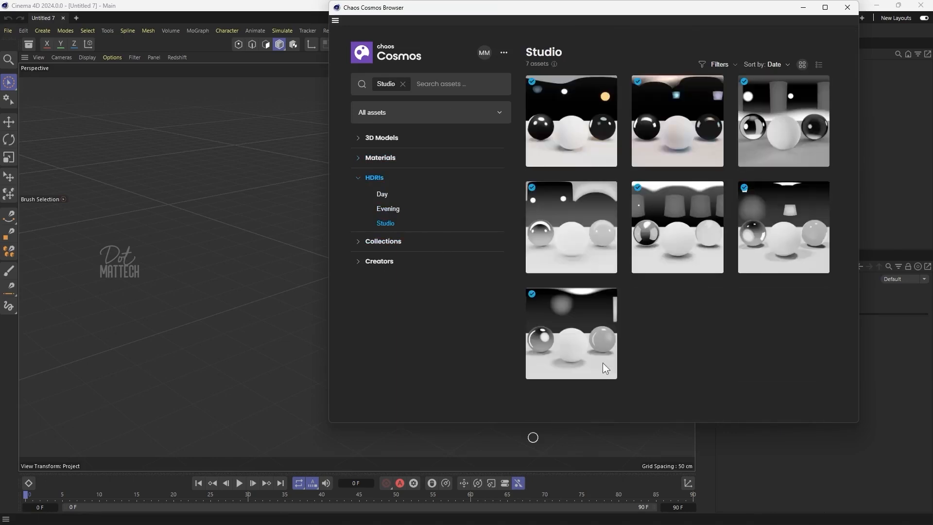
Move the Cosmos browser over the viewport, view the Studio 002 HDRI's details, and close the browser
left_click_drag(543, 15, 336, 58)
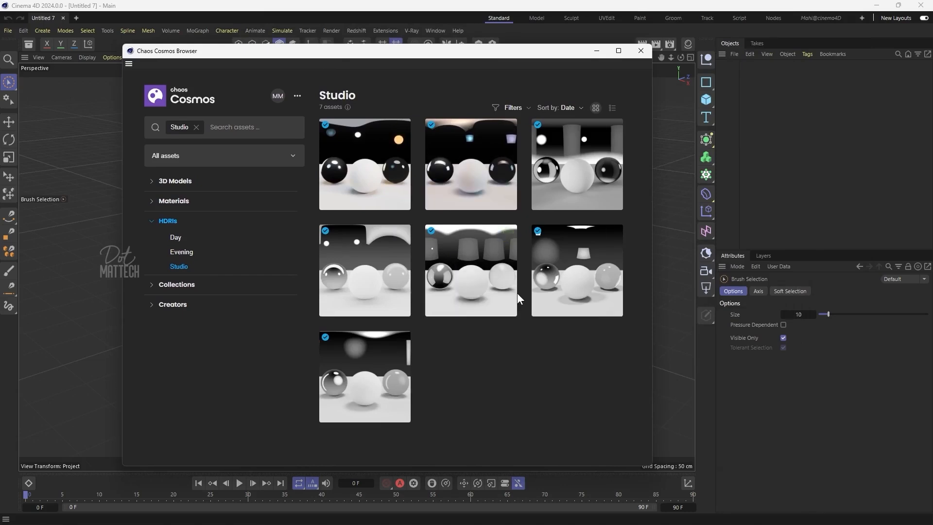
left_click(573, 297)
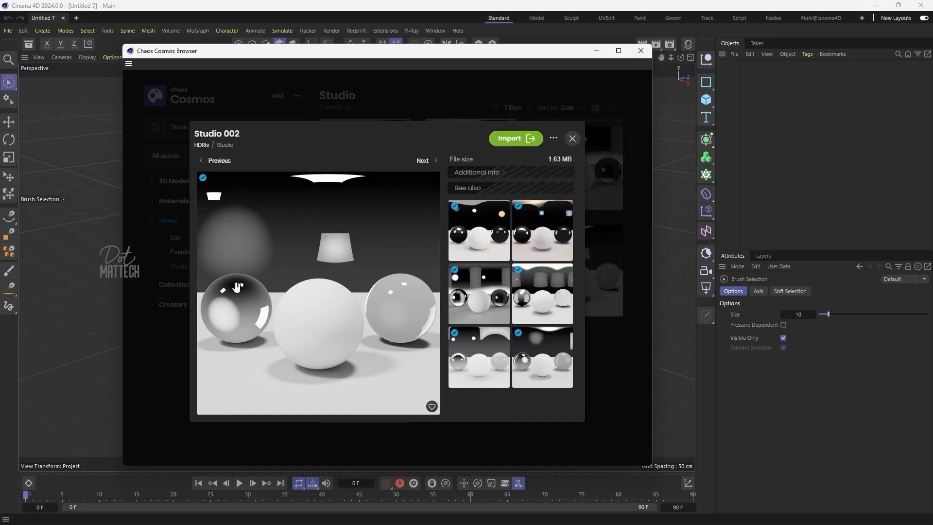
left_click(572, 139)
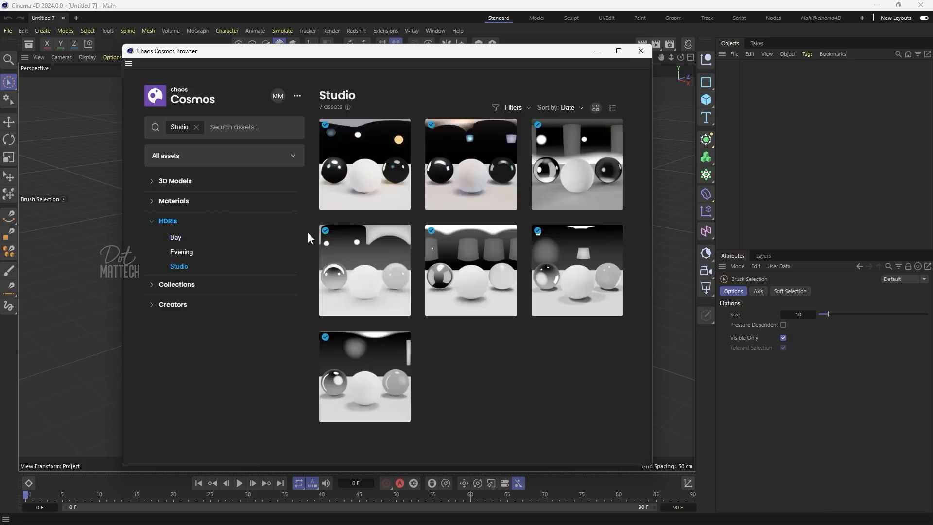
left_click(640, 52)
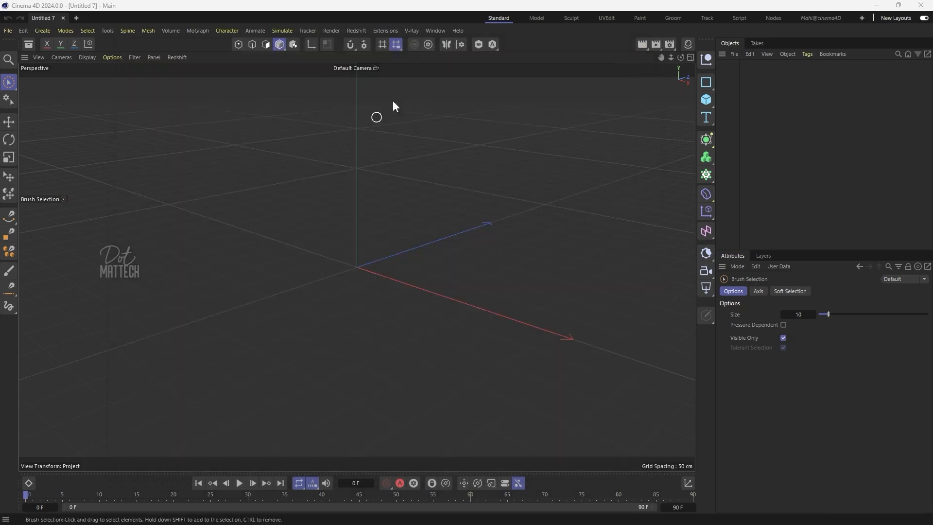
Open the V-Ray VFB frame buffer window
left_click(411, 30)
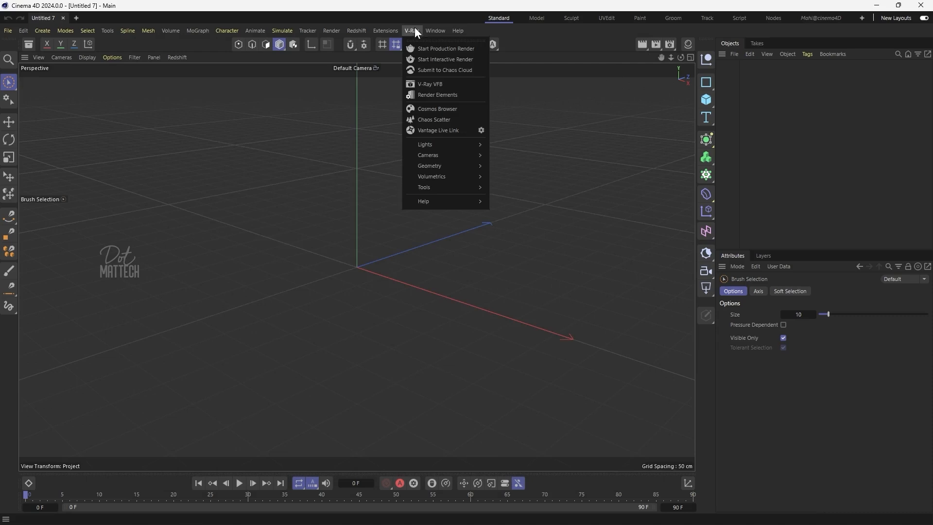
left_click(445, 87)
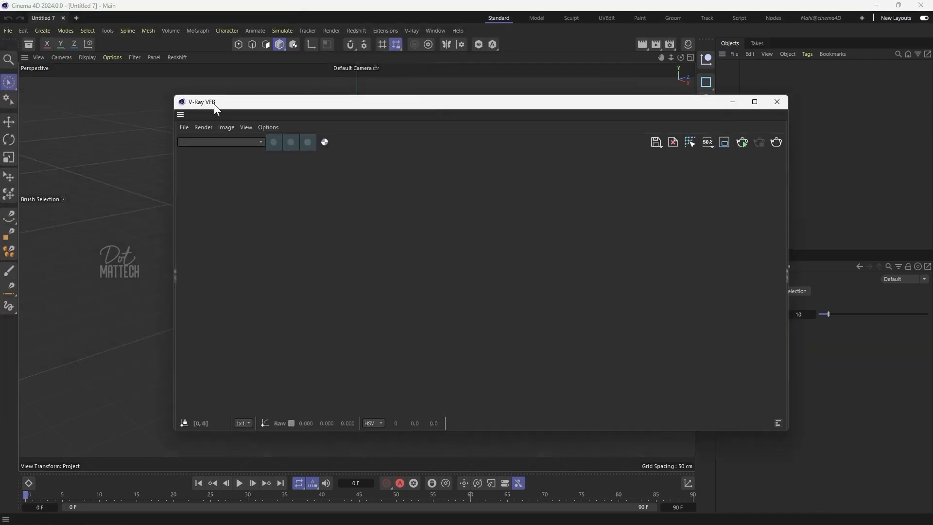
Expand and widen the VFB's History panel and collapse it, and show and hide the Layers panel as well
left_click(175, 276)
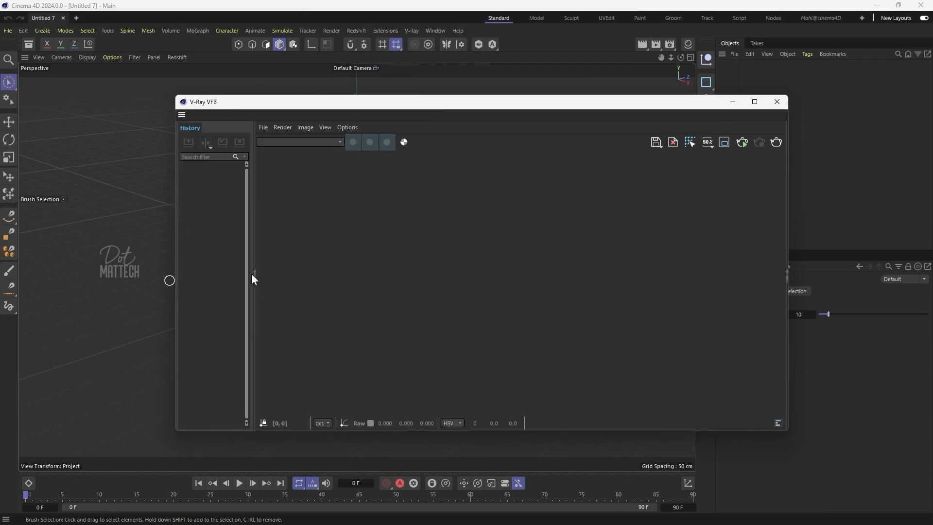
left_click_drag(254, 264, 344, 262)
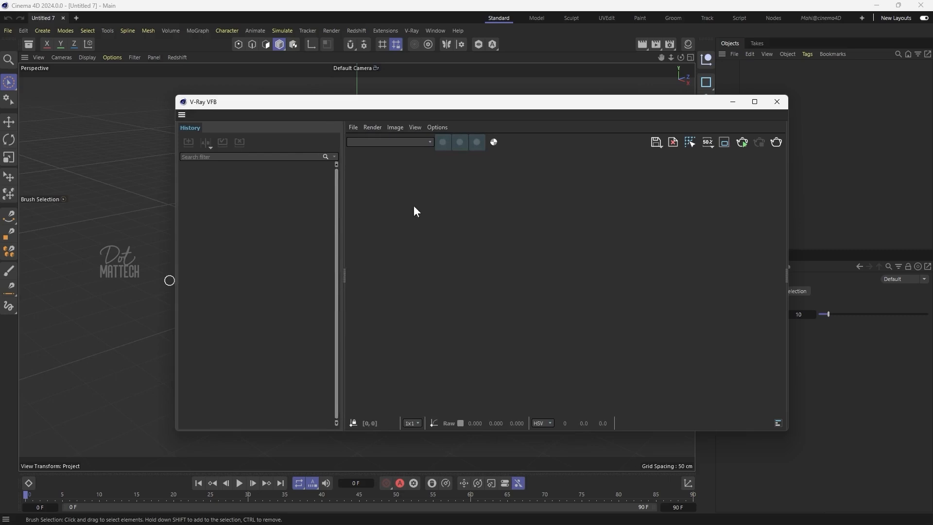
left_click(344, 275)
left_click(786, 276)
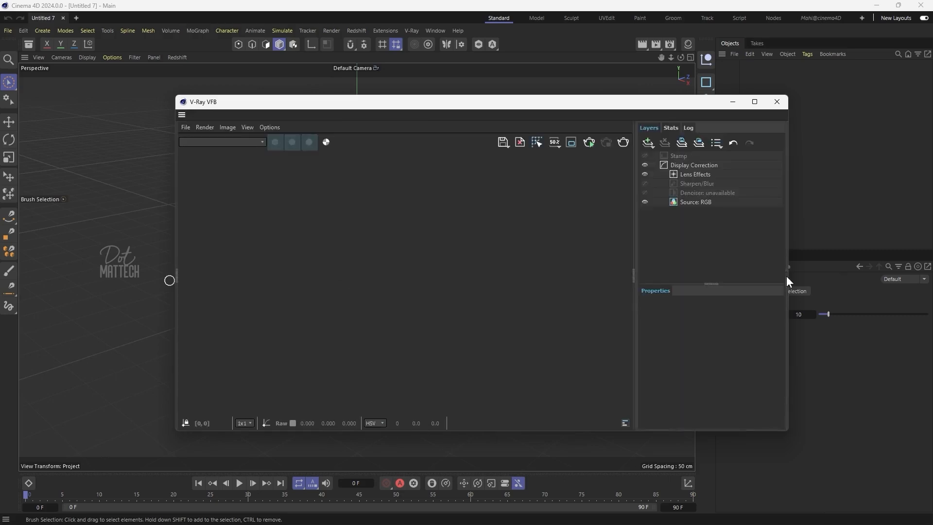
left_click(632, 276)
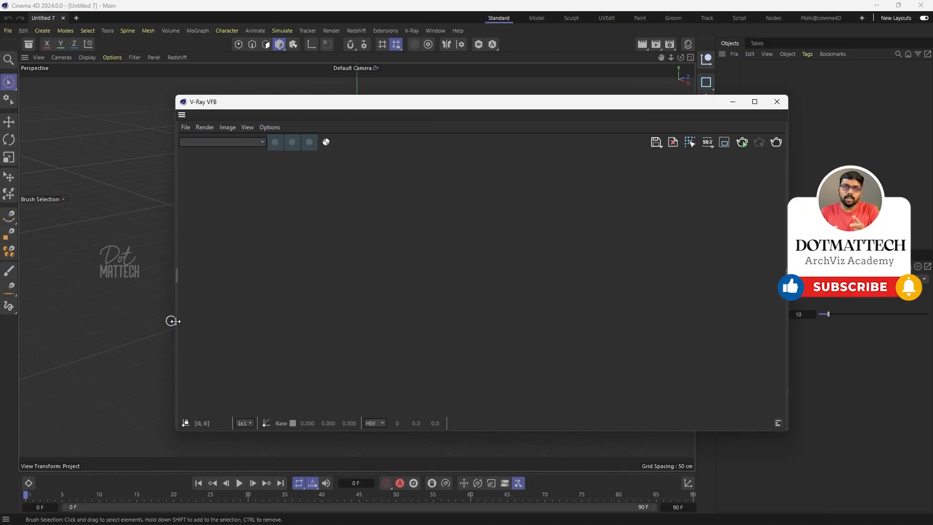
Narrow the V-Ray VFB window and return to the main viewport
left_click_drag(175, 321, 350, 326)
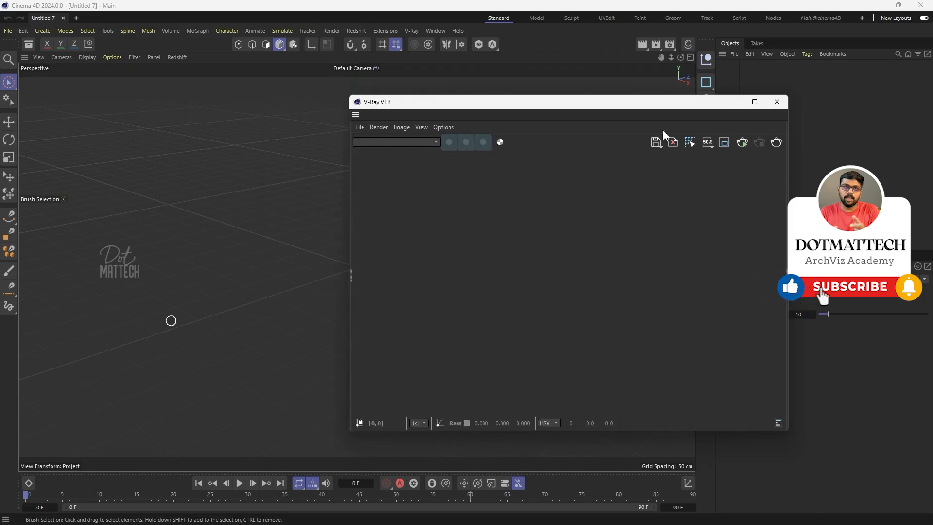
left_click(596, 85)
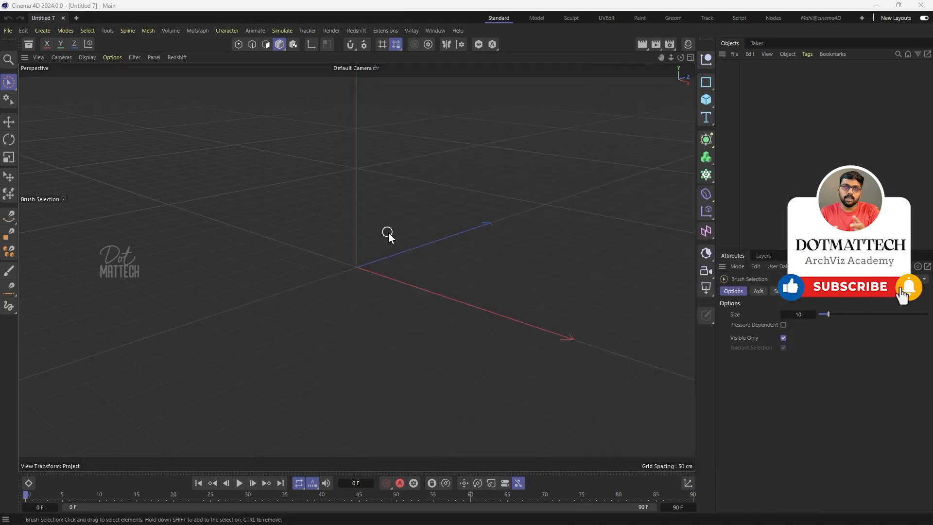
Open the floating V-Ray Toolbar, widen it to show all its icons, and place it over the viewport
left_click(411, 30)
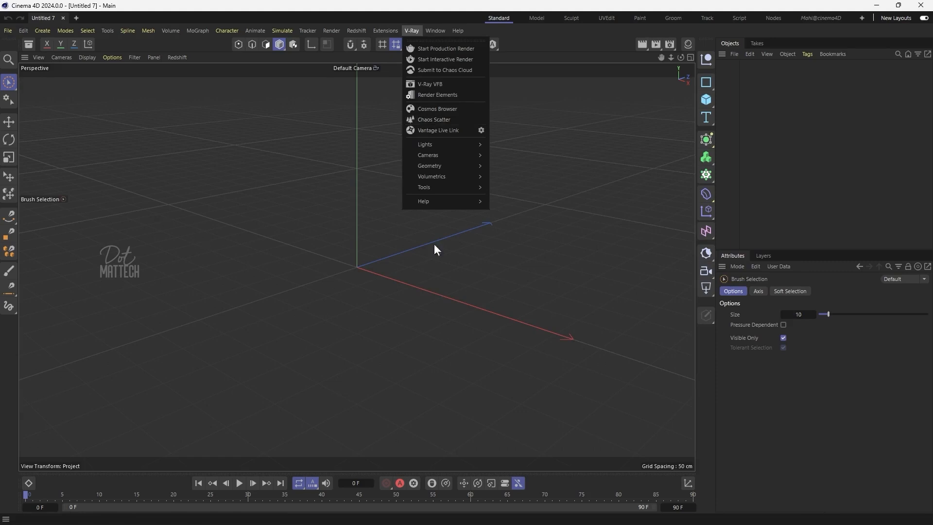
left_click(477, 235)
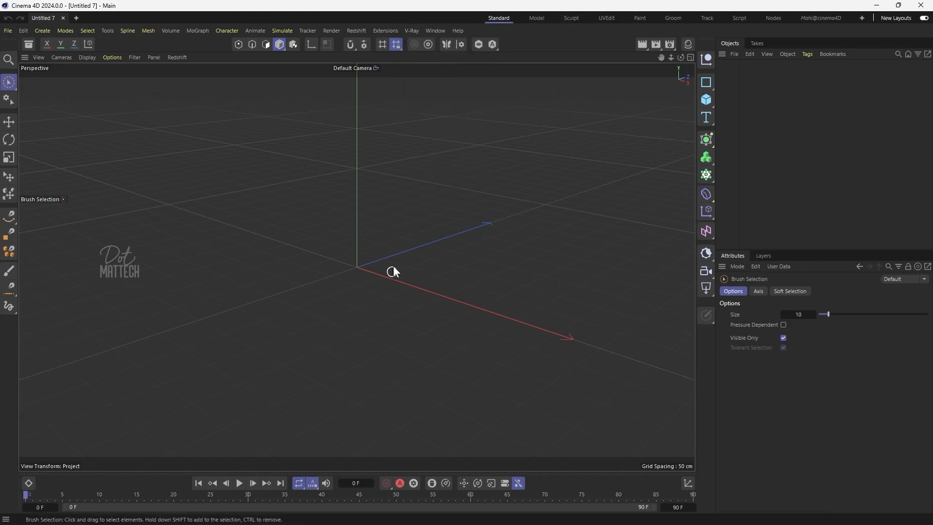
left_click(411, 31)
mouse_move(439, 187)
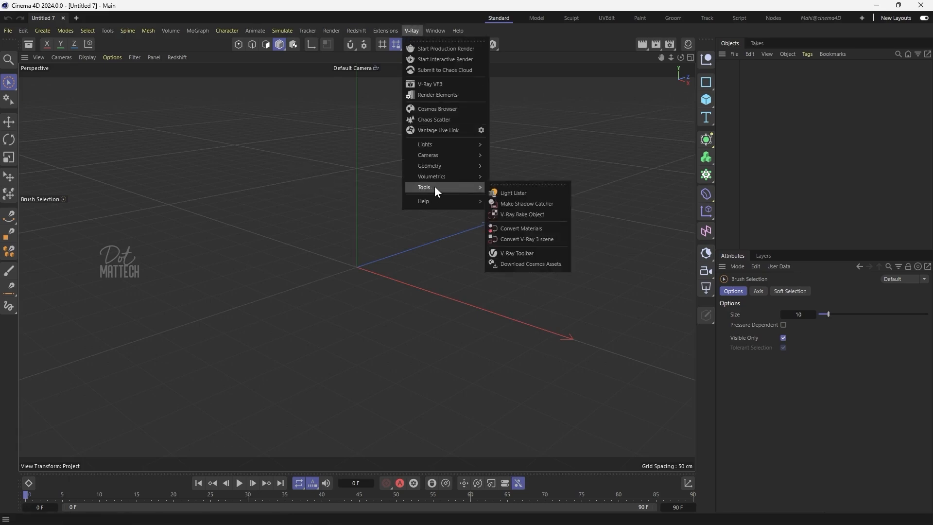
left_click(523, 253)
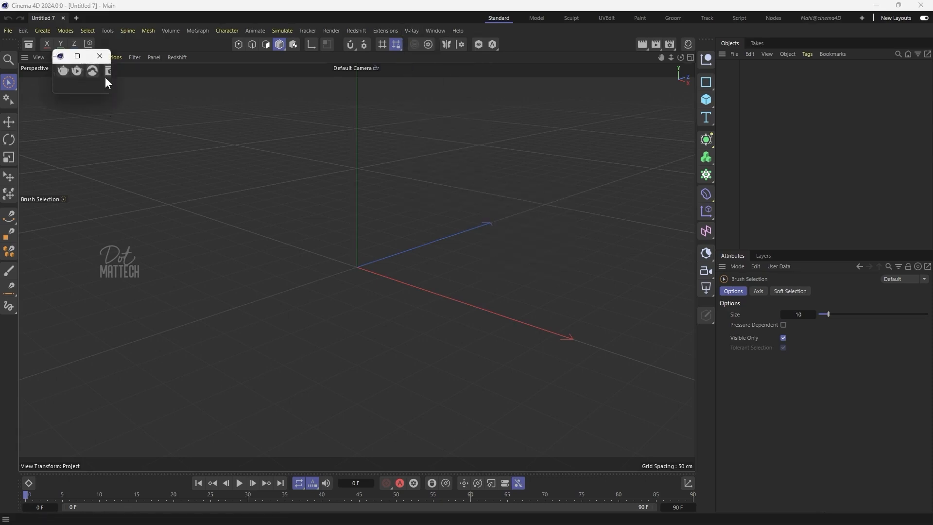
left_click_drag(115, 81, 544, 83)
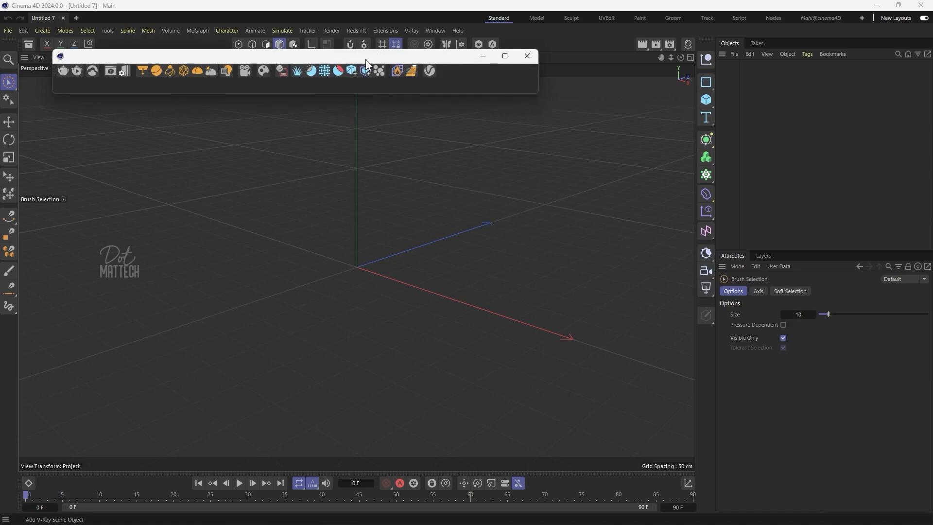
left_click_drag(366, 60, 410, 215)
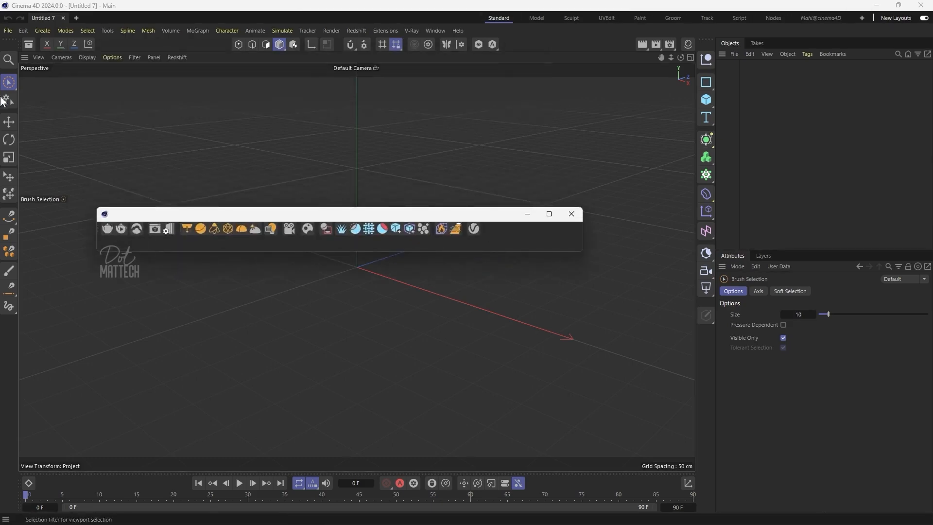
left_click(412, 31)
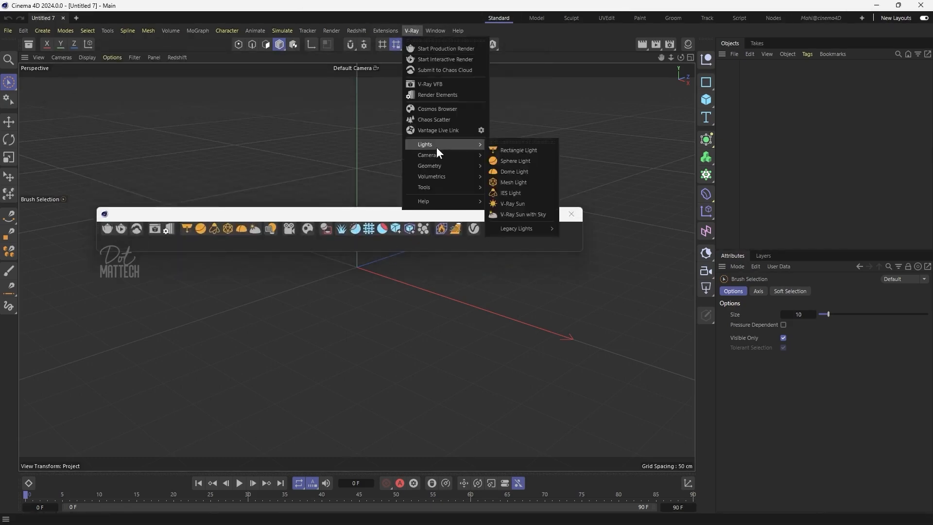
mouse_move(434, 155)
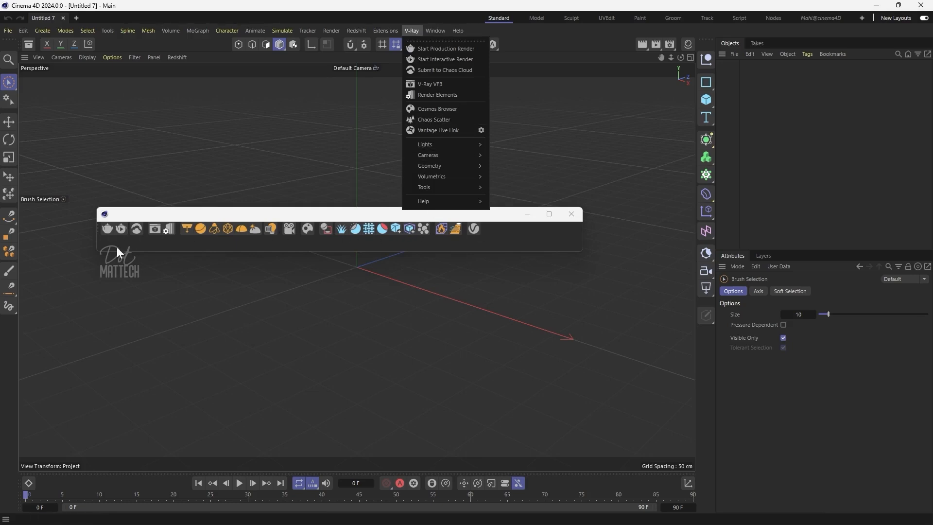
left_click(129, 218)
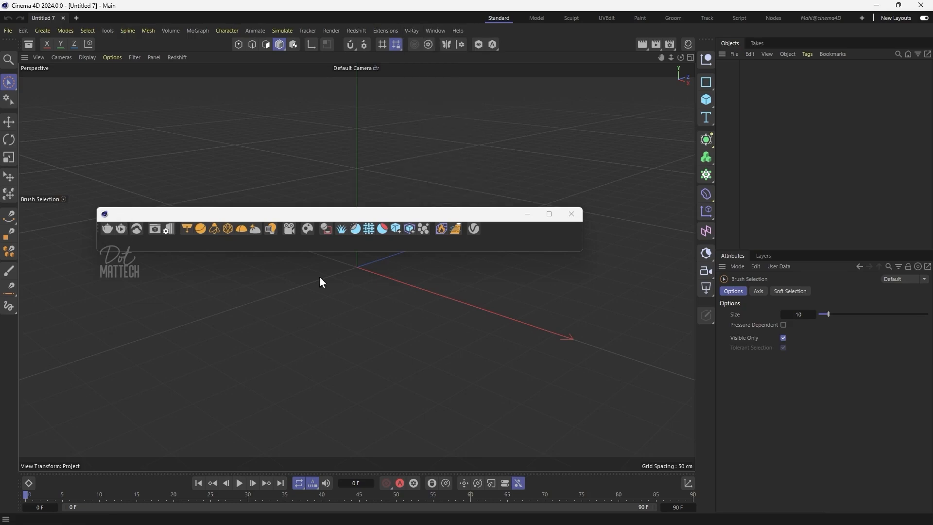
Dock the V-Ray toolbar horizontally above the viewport, also trying it vertically beside the selection and transform tools
left_click_drag(104, 223, 261, 283)
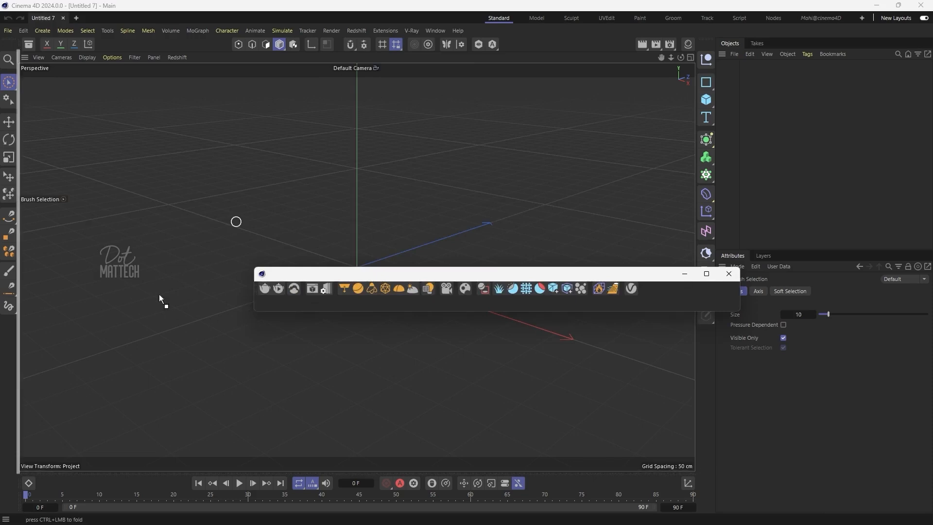
left_click_drag(44, 54, 45, 54)
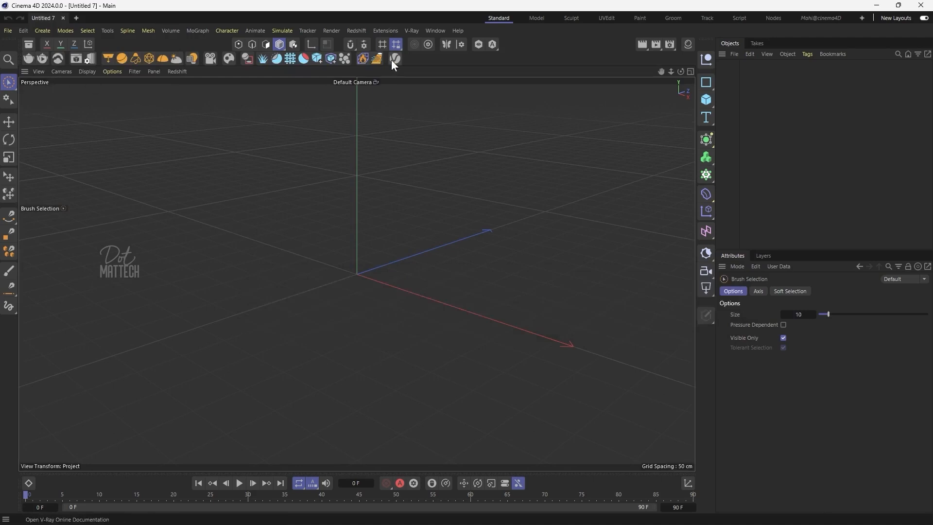
left_click_drag(22, 65, 3, 318)
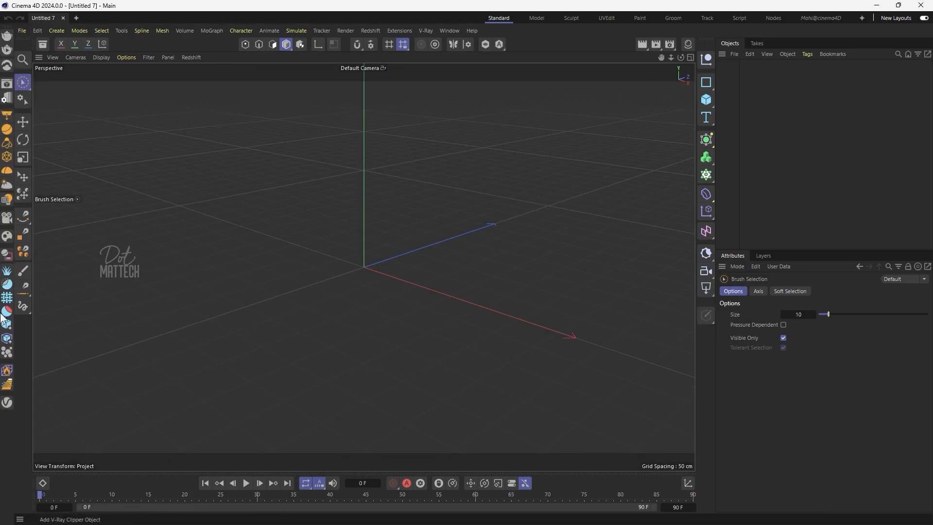
left_click_drag(6, 30, 50, 57)
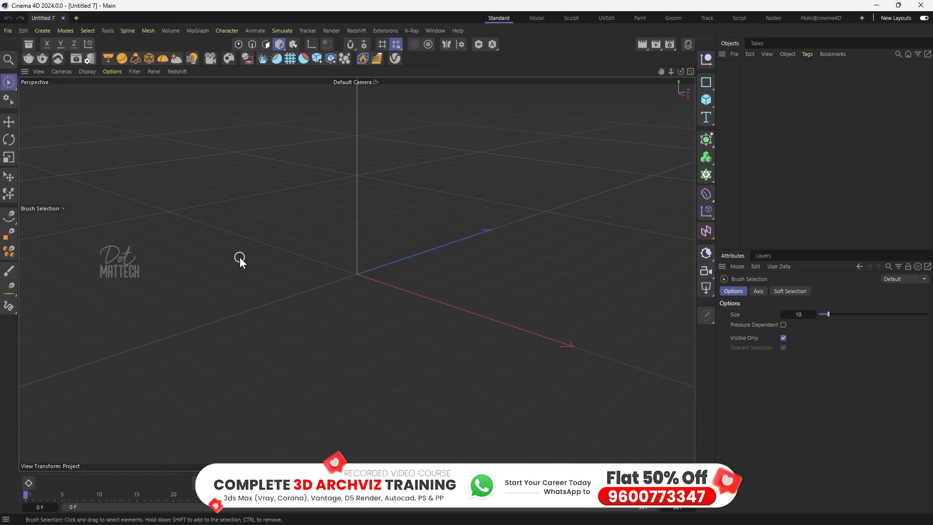
Toggle the four-view layout and maximize the Top, Front, Right and Perspective views one at a time, ending in Perspective
middle_click(326, 235)
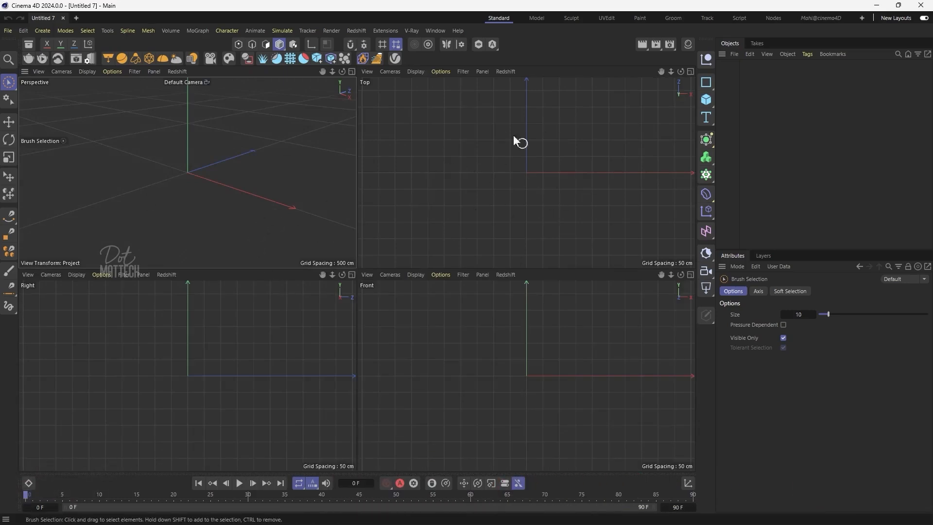
middle_click(534, 199)
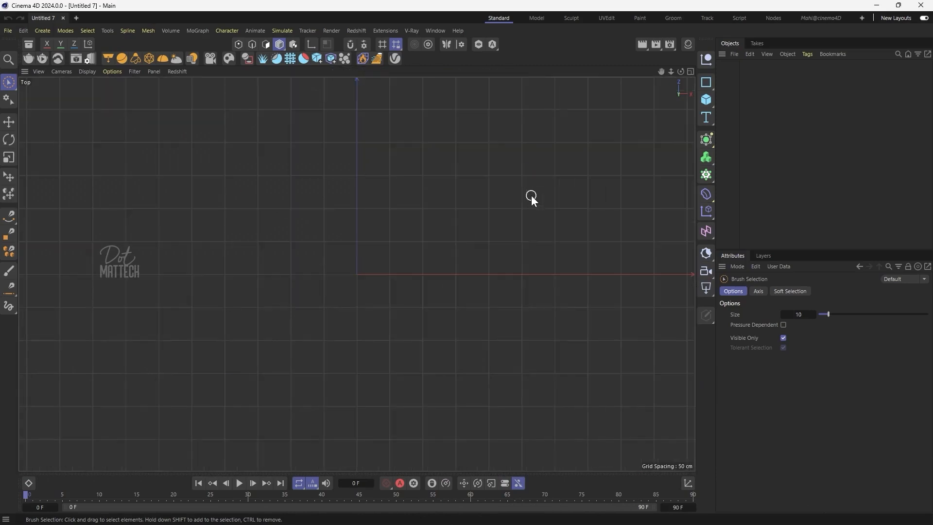
middle_click(534, 199)
middle_click(506, 359)
middle_click(506, 362)
middle_click(222, 364)
middle_click(238, 184)
middle_click(238, 185)
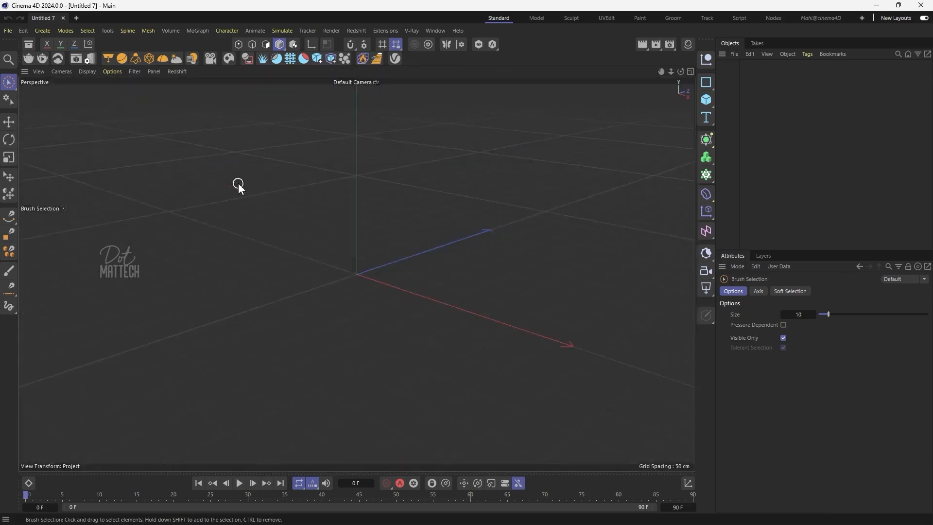
middle_click(425, 215)
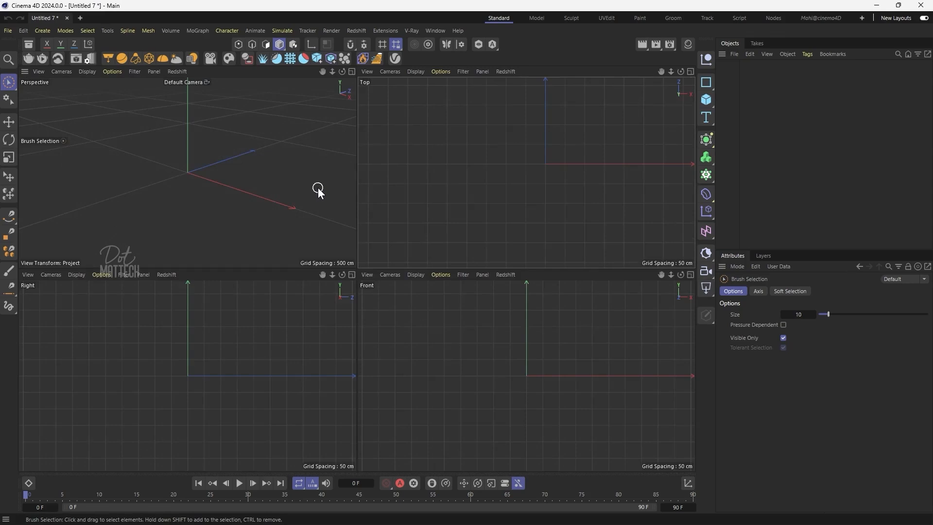
middle_click(310, 212)
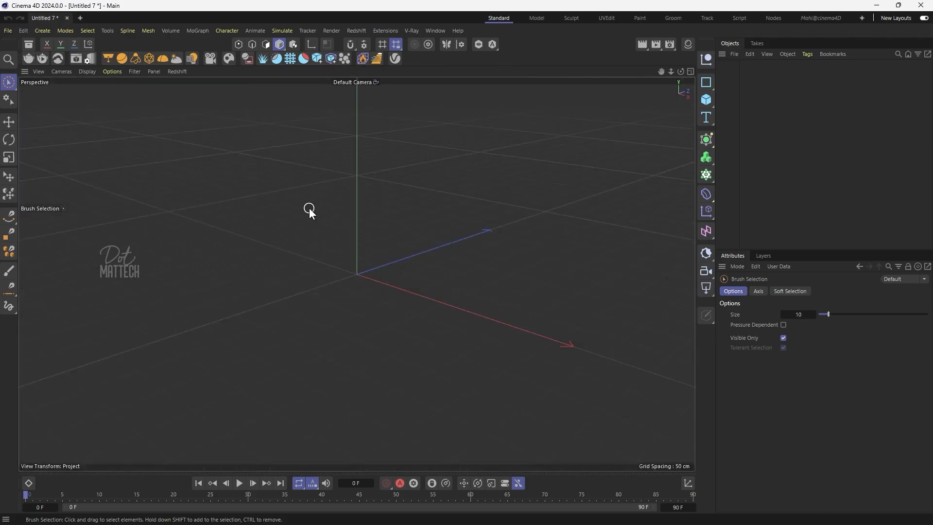
Switch directly through the single Perspective, Top, Right and Front views, and finish in the four-view layout
key("F2")
key("F4")
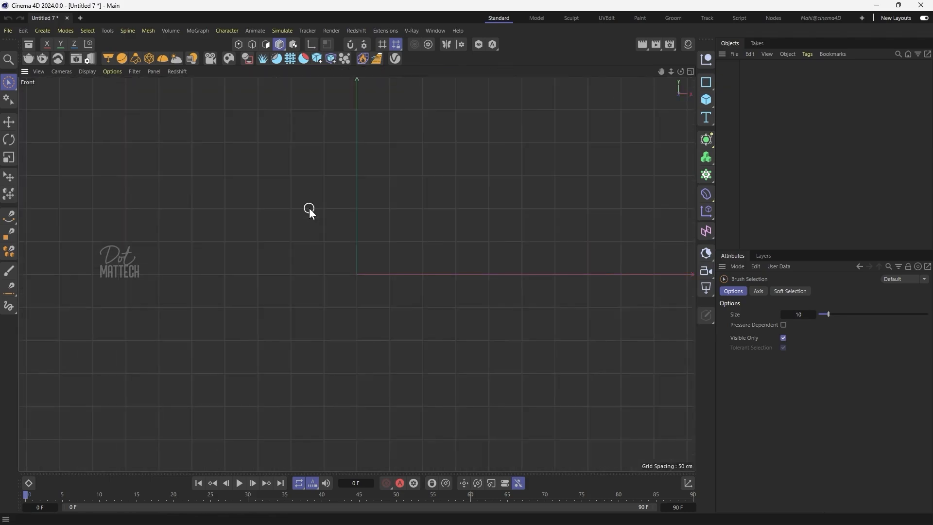
key("F1")
key("F2")
key("F3")
key("F4")
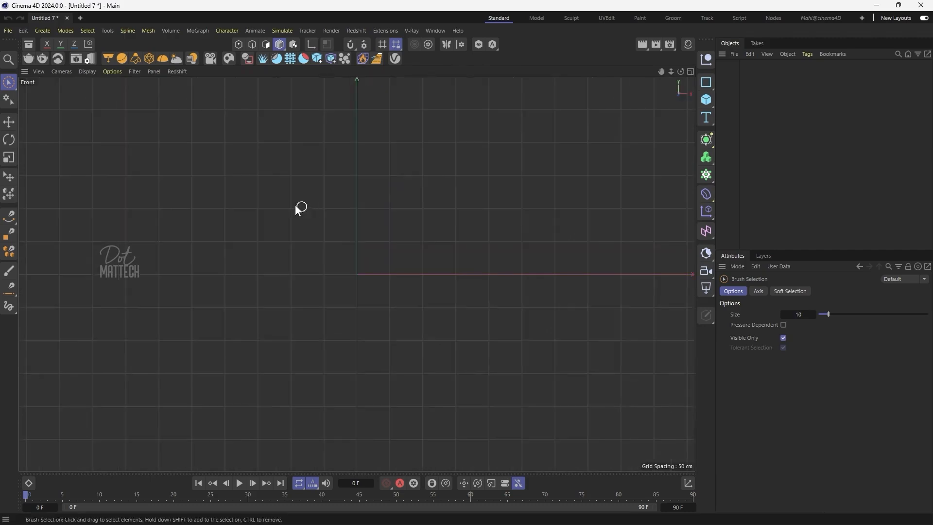
key("F5")
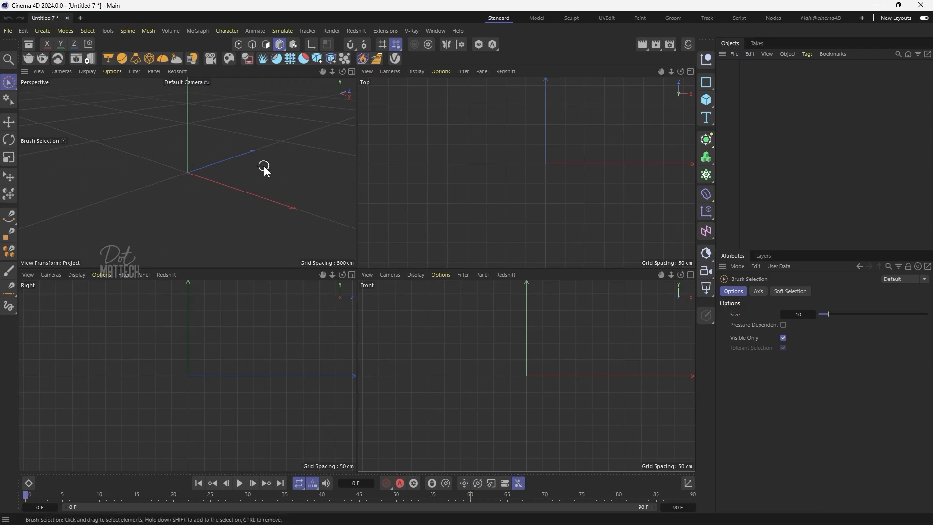
Maximize the Perspective view and switch between the Move and Brush Selection tools, leaving Move active
left_click(9, 121)
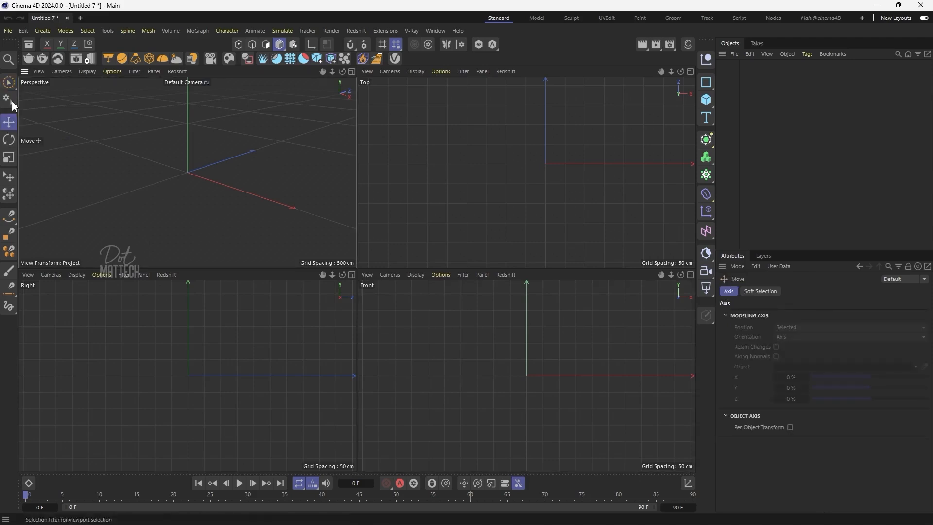
middle_click(150, 154)
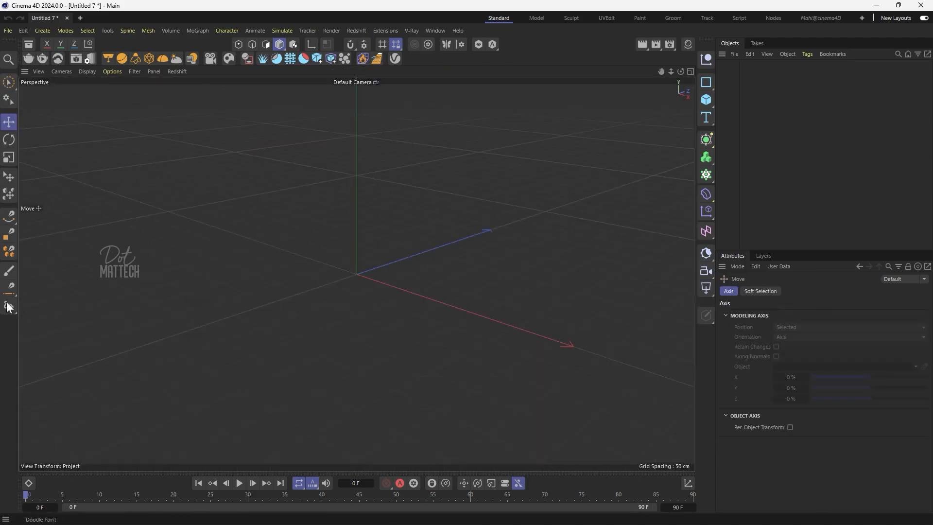
key("9")
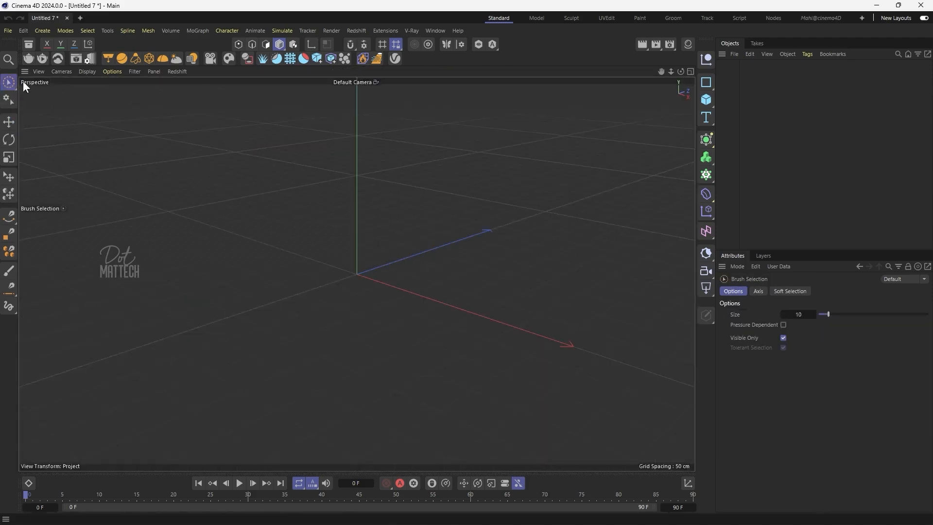
key("e")
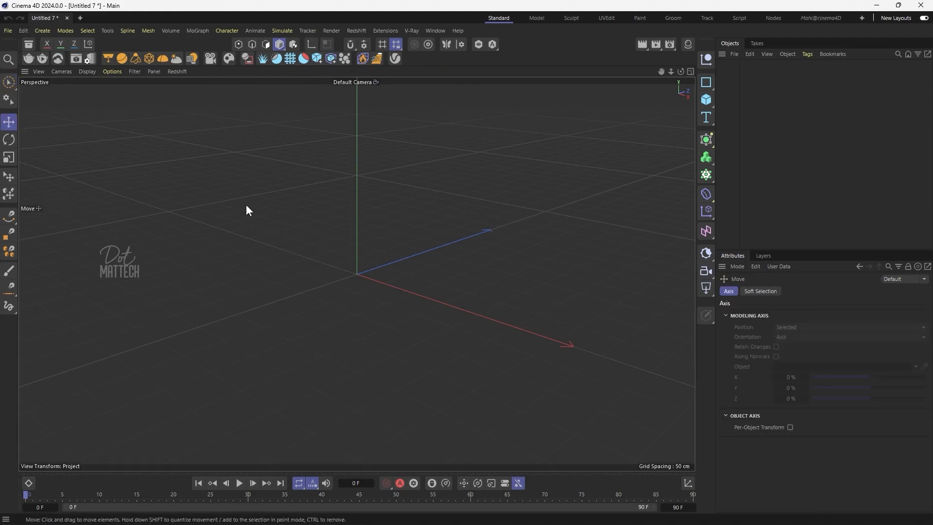
Clear the viewport selection filter with None and allow only Camera objects to be selected
left_click(11, 103)
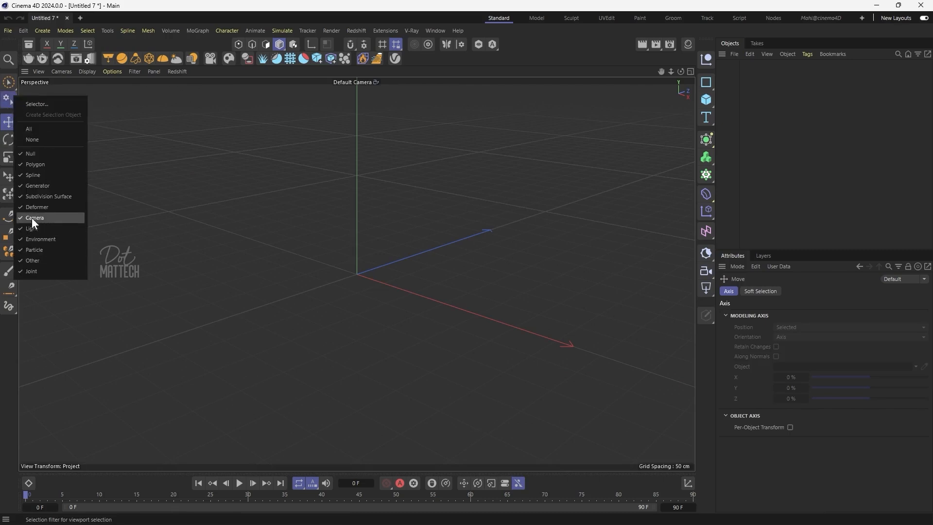
left_click(45, 139)
left_click(11, 96)
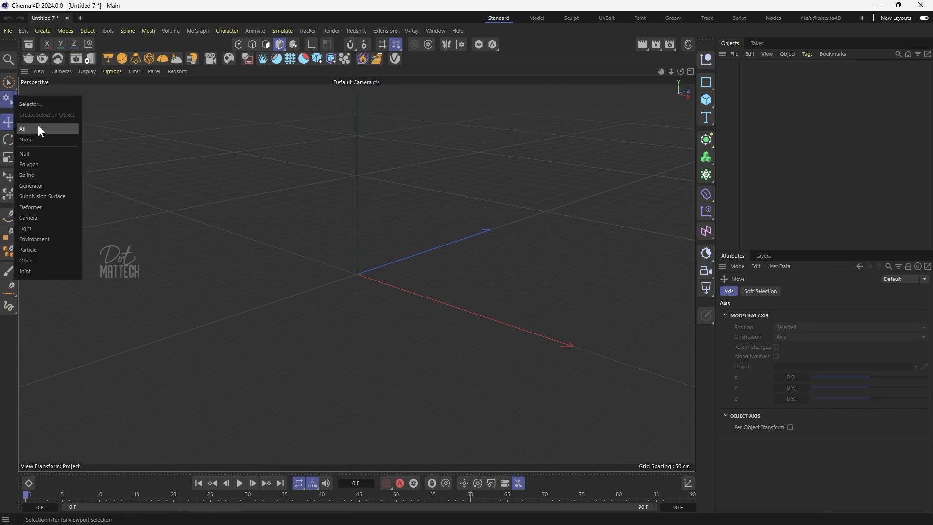
left_click(40, 218)
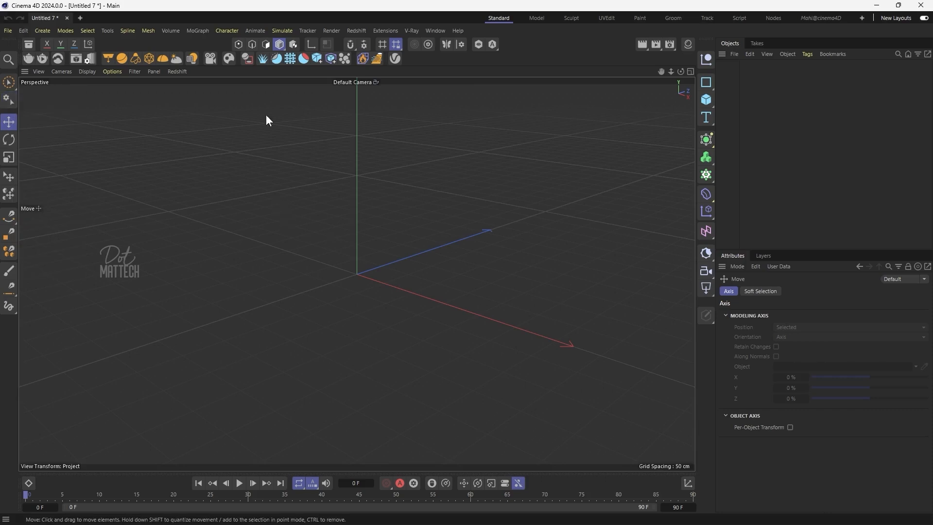
Set the viewport selection filter to All object types and display its list again
left_click(10, 99)
left_click(36, 129)
left_click(10, 96)
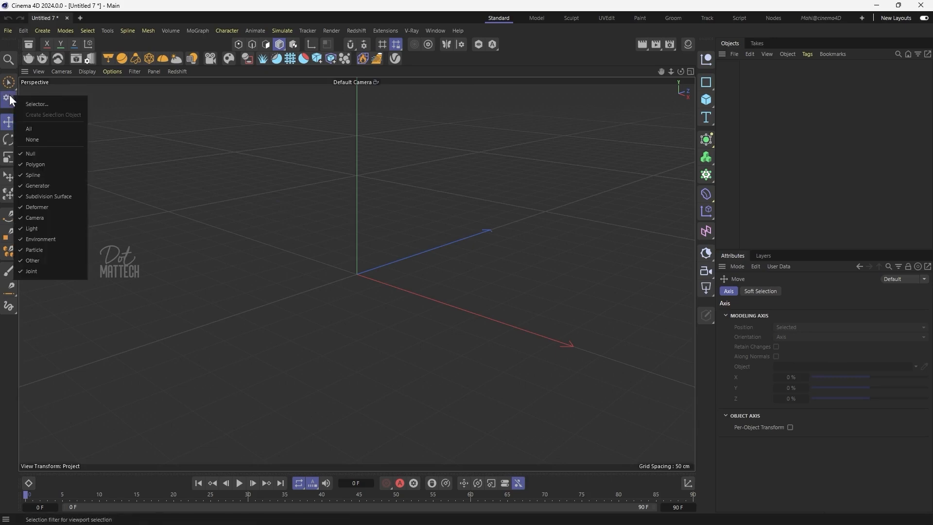
Close the selection filter list and switch among the Move, Rotate and Scale tools, leaving Scale active
left_click(268, 200)
key("space")
key("space")
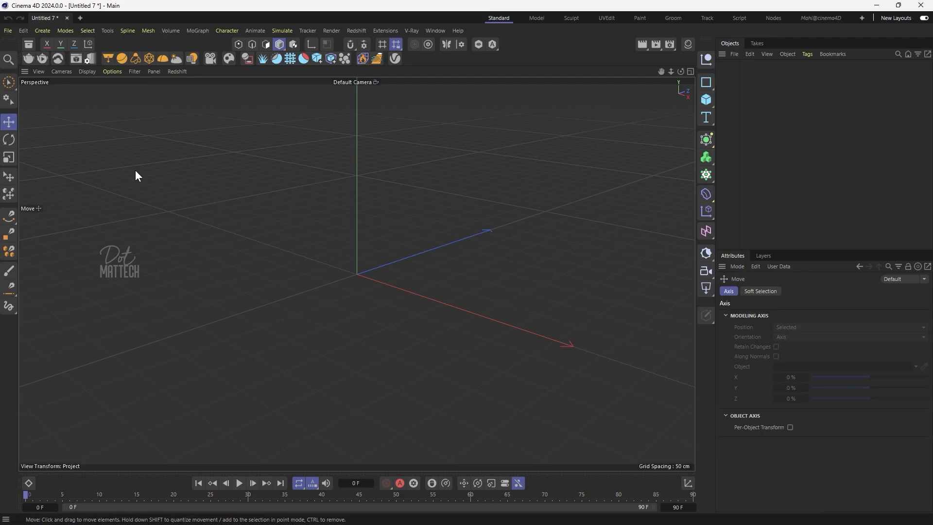
key("r")
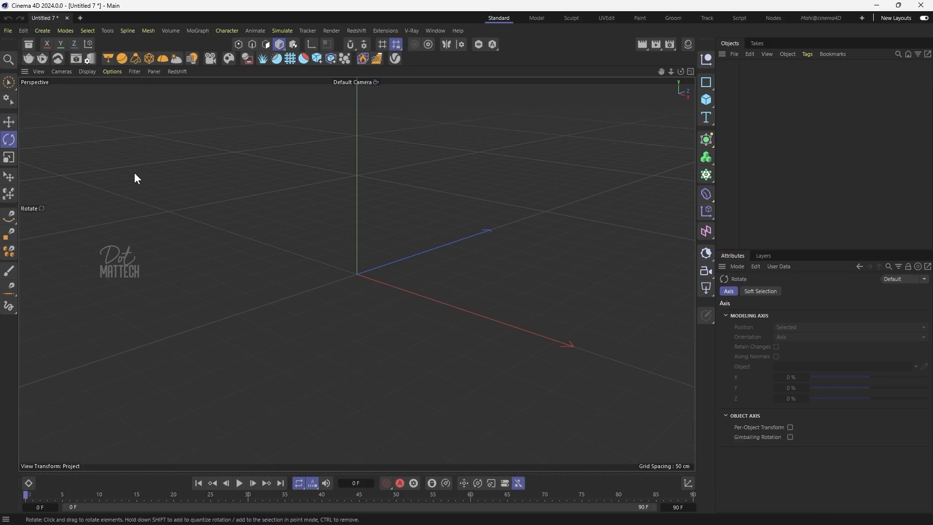
key("t")
key("e")
key("t")
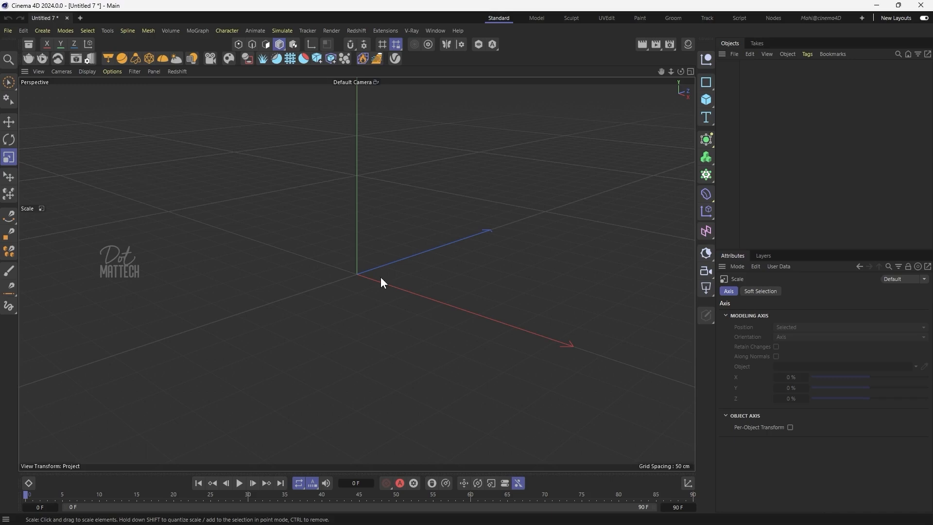
Look through the spline and primitive object lists, add a sphere primitive and raise it above the origin
scroll(322, 328, "down", 10)
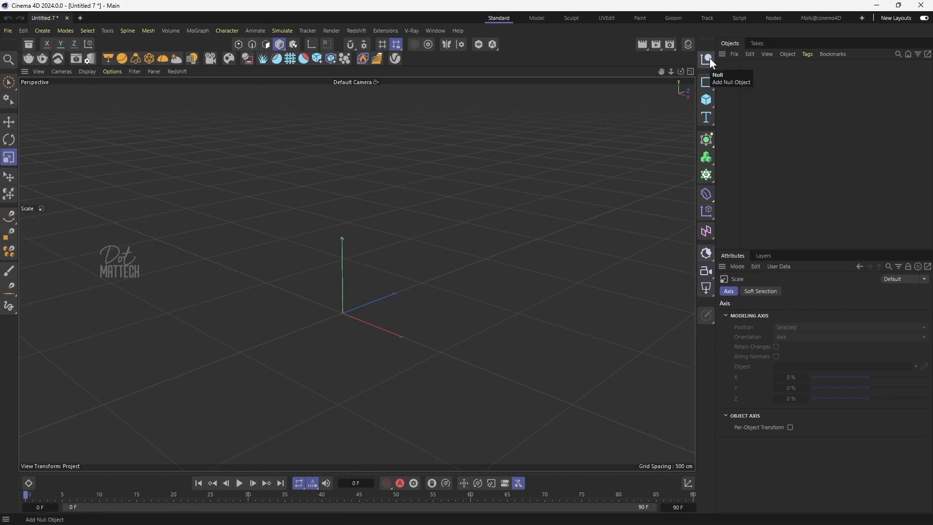
left_click(706, 84)
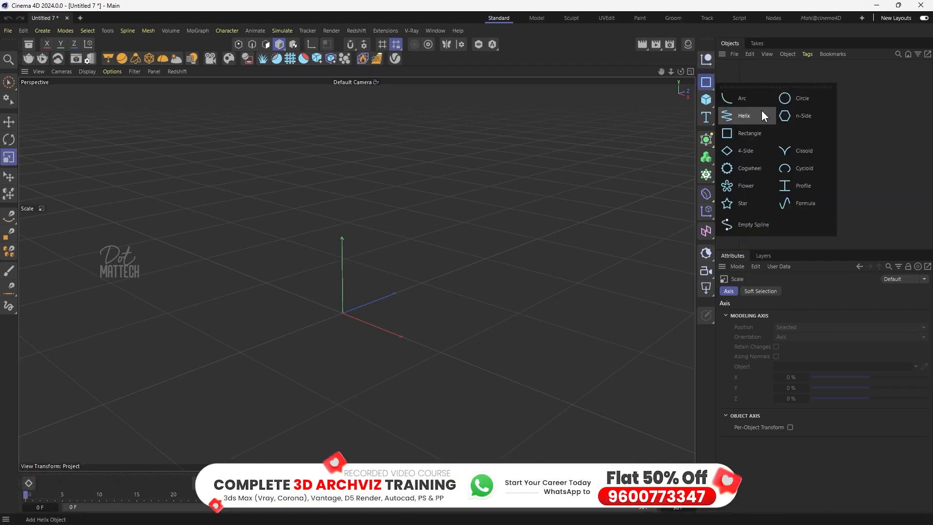
left_click(707, 100)
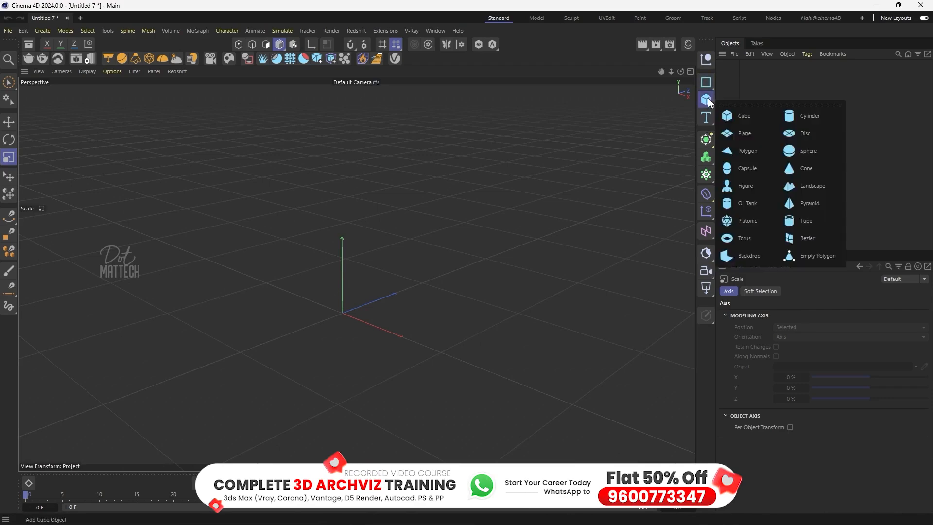
left_click(809, 151)
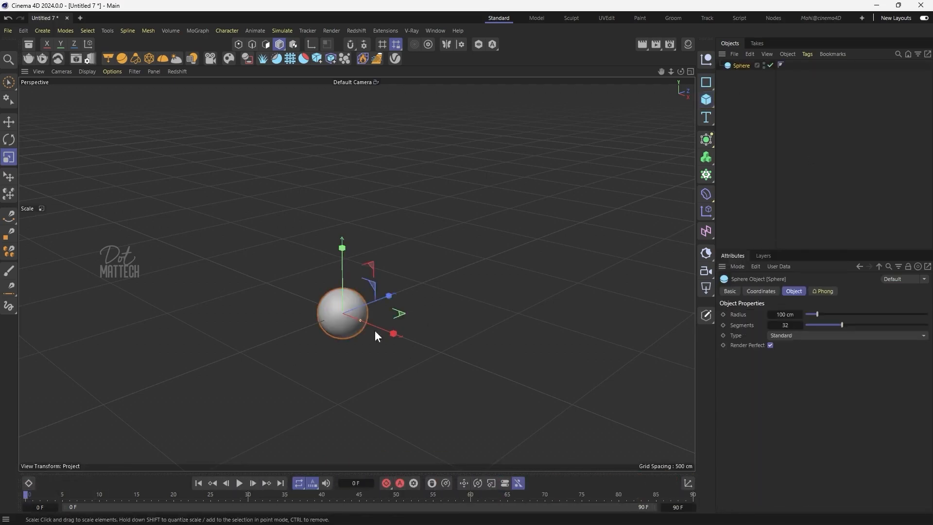
key("e")
left_click_drag(344, 255, 389, 231)
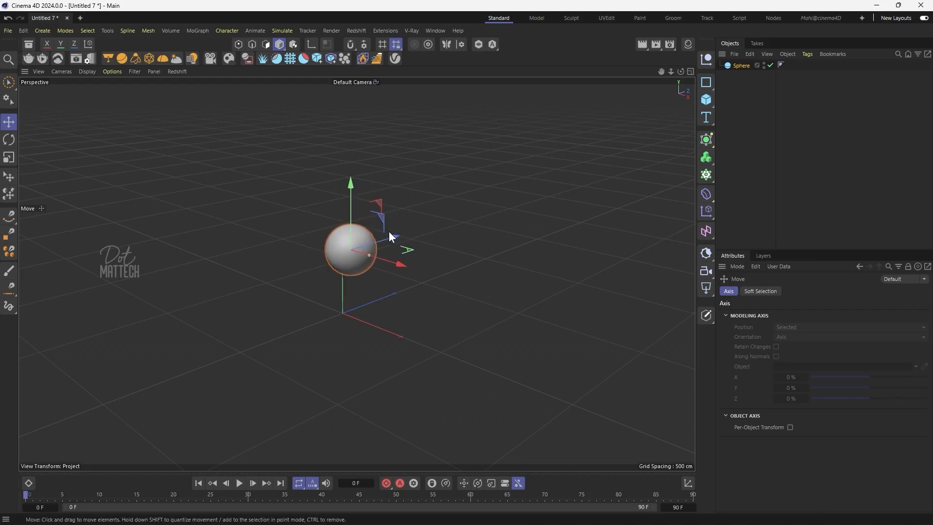
Scale the sphere up uniformly to a radius of about 368 cm
key("t")
left_click_drag(358, 243, 466, 250)
left_click_drag(510, 298, 590, 319)
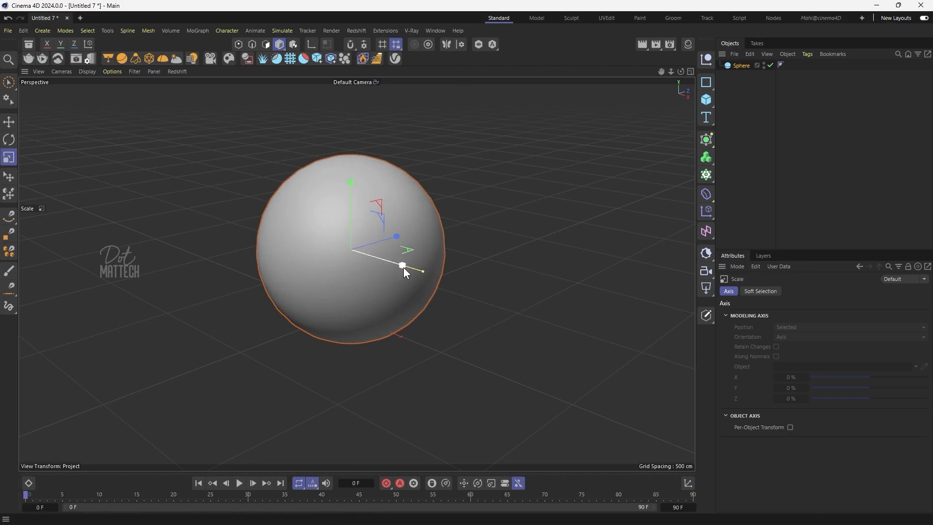
Move the sphere along its Z axis, well away from the world origin
key("e")
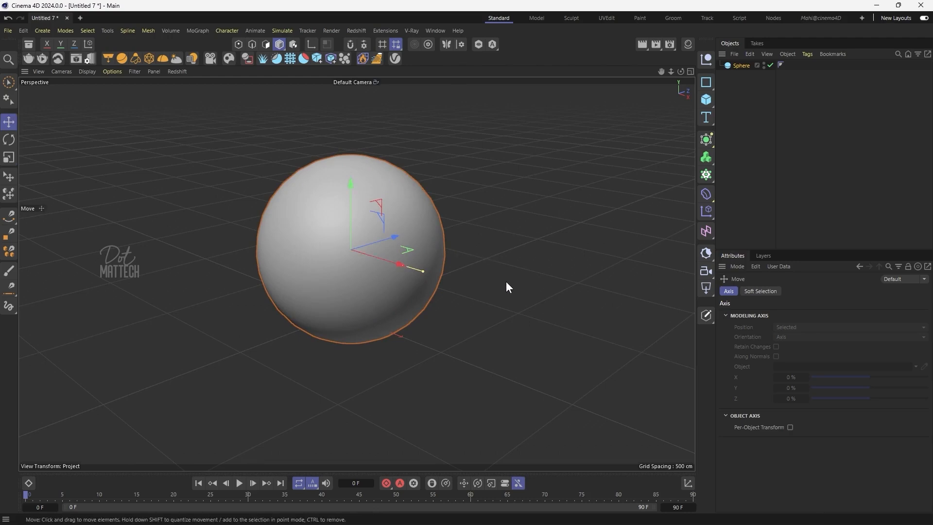
left_click_drag(506, 282, 524, 243)
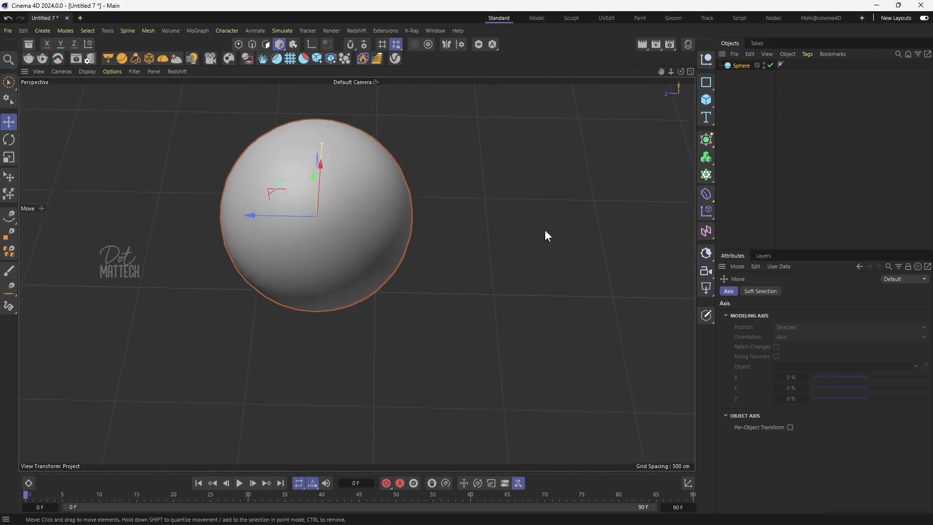
left_click_drag(457, 218, 436, 251, "alt")
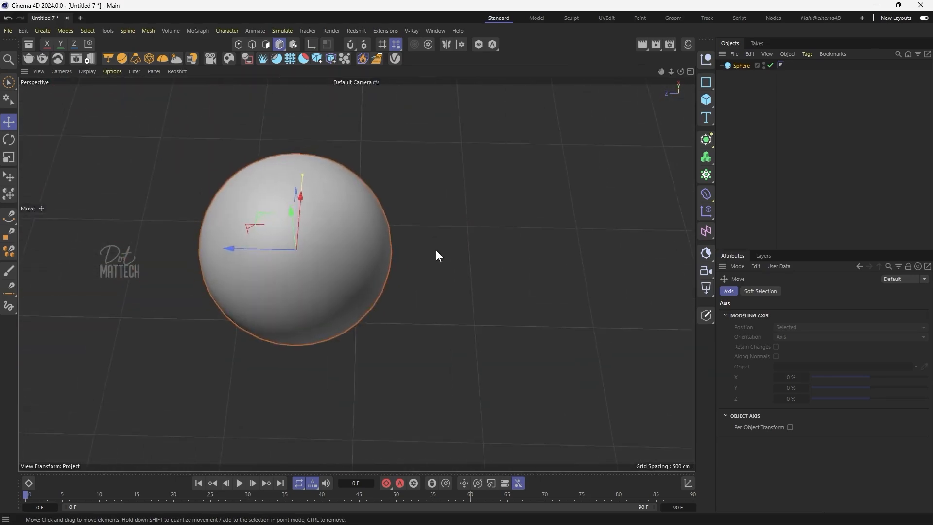
right_click_drag(437, 250, 427, 313, "alt")
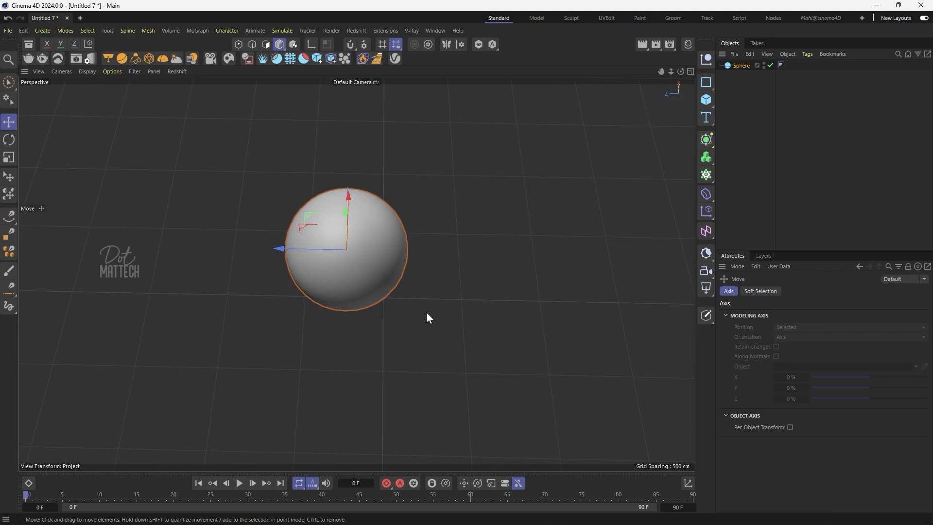
left_click_drag(428, 316, 401, 249, "alt")
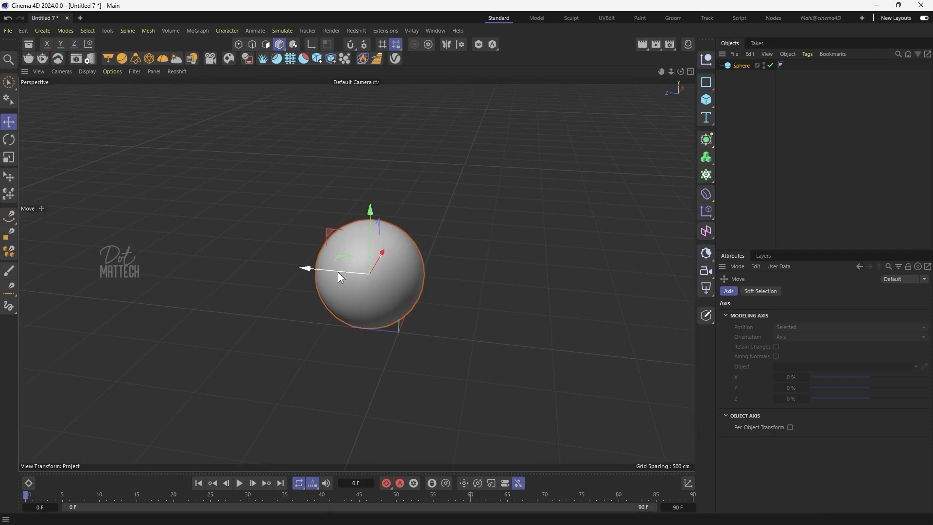
left_click_drag(339, 272, 153, 264)
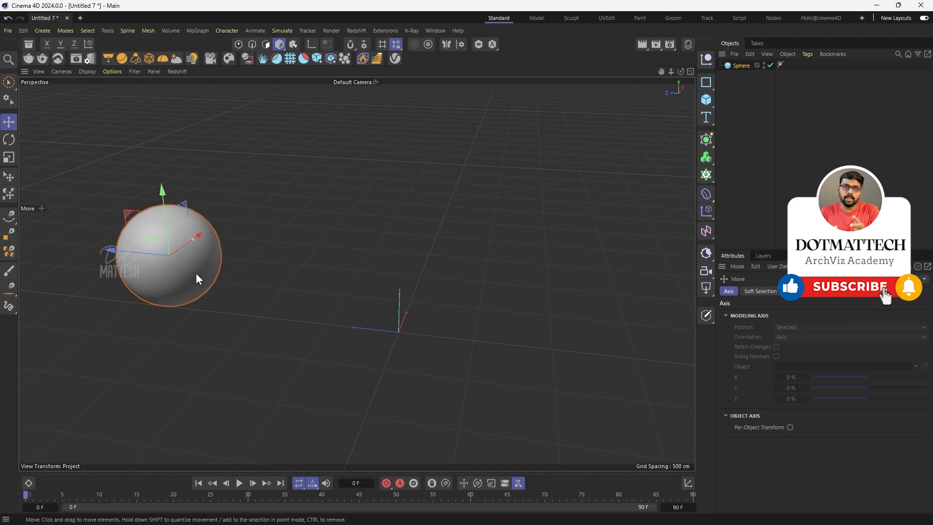
Add a cube primitive at the origin and scale it uniformly to about 505 cm per side
left_click(706, 99)
left_click(736, 121)
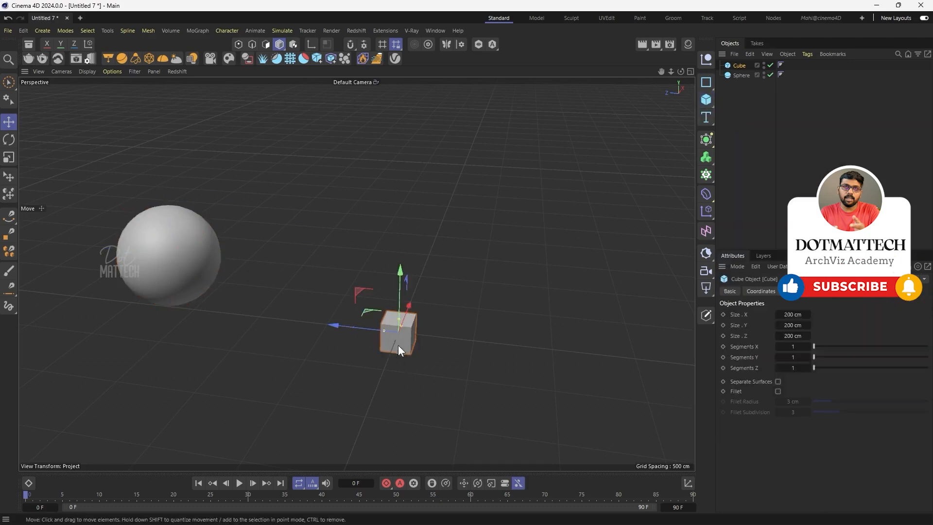
key("t")
left_click_drag(294, 269, 876, 68)
Raise the cube above the origin and move it along the X axis, away from the sphere
key("e")
left_click_drag(407, 268, 416, 227)
left_click_drag(464, 327, 394, 349, "alt")
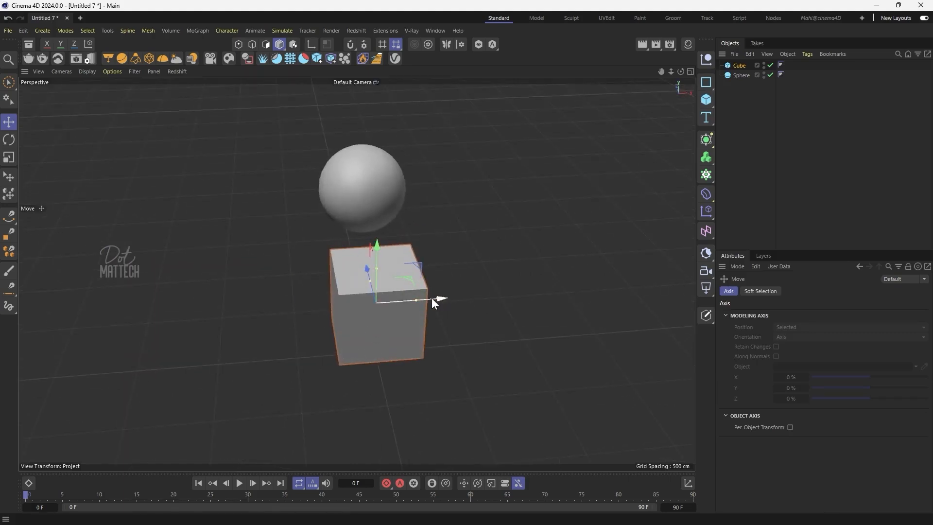
left_click_drag(442, 299, 626, 316)
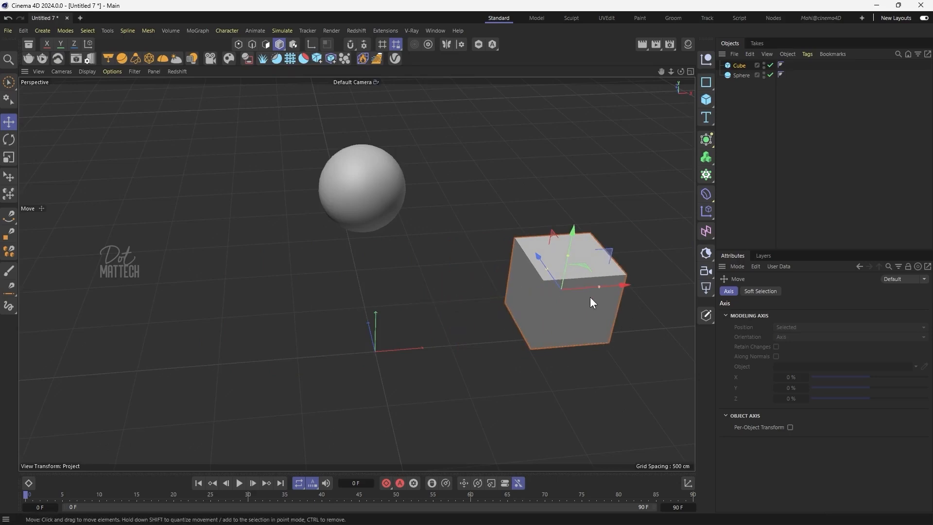
Rotate the cube about its vertical axis and return to the Move tool
key("r")
left_click_drag(563, 314, 498, 308)
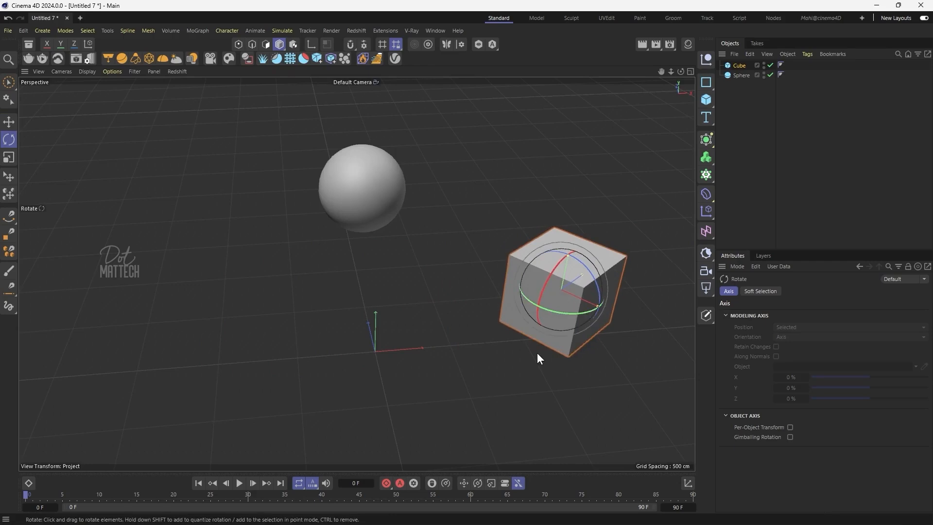
key("e")
scroll(339, 332, "down", 4)
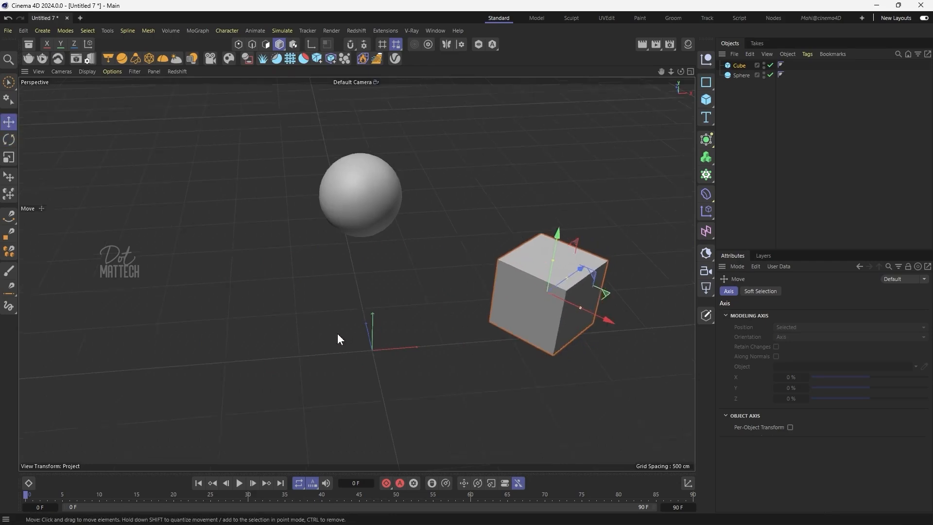
left_click_drag(337, 299, 346, 301)
left_click_drag(461, 324, 316, 317, "alt")
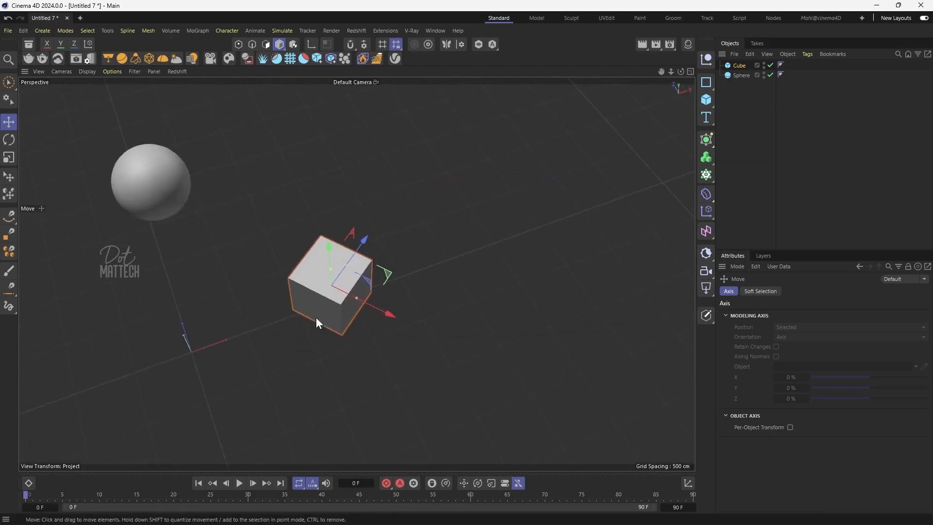
Add a second cube at the origin and scale it uniformly to about 431 cm per side
left_click(706, 99)
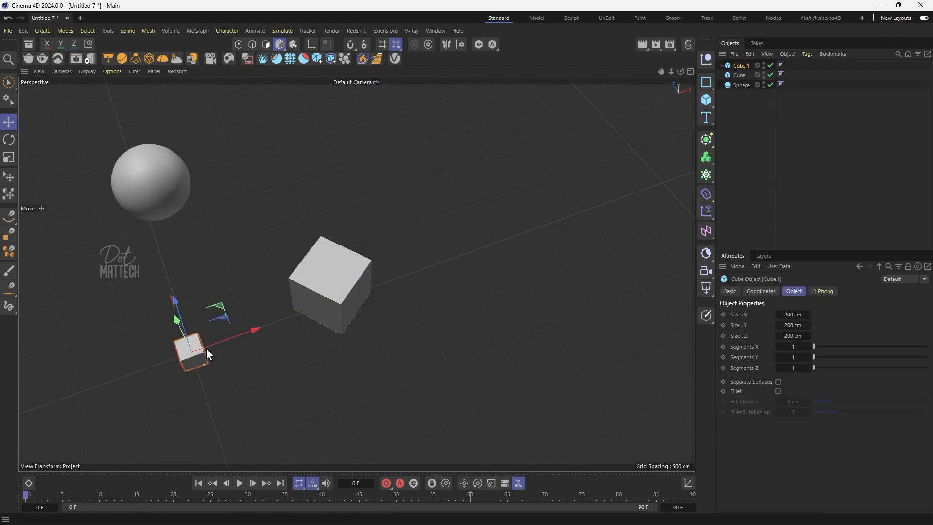
key("t")
left_click_drag(207, 344, 189, 244)
Move the second cube up and off the origin, between the sphere and the rotated cube
key("e")
left_click_drag(172, 294, 174, 249)
mouse_move(274, 311)
left_mouse_down("alt")
mouse_move(195, 330)
mouse_move(264, 310)
left_mouse_up("alt")
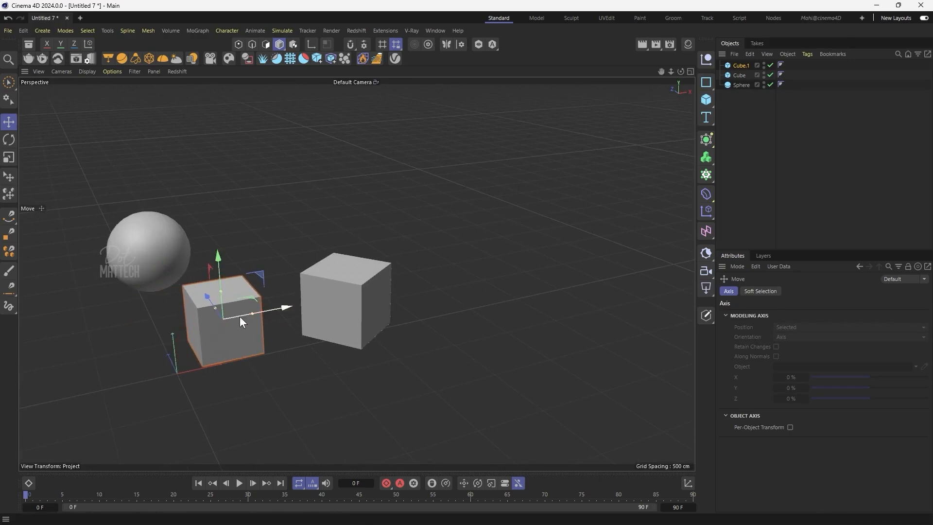
Select the rotated cube and move it farther away from the second cube
left_click(356, 312)
left_click_drag(384, 270, 340, 300, "alt")
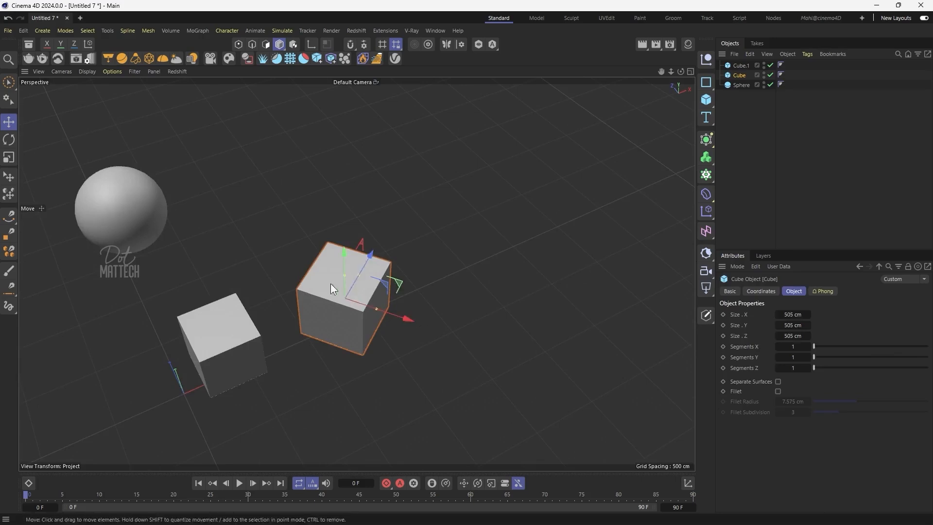
left_click_drag(387, 282, 480, 248)
Move the unrotated and the rotated cube alternately along their own X axes to compare the movement directions
left_click(220, 342)
left_click_drag(298, 347, 211, 268, "alt")
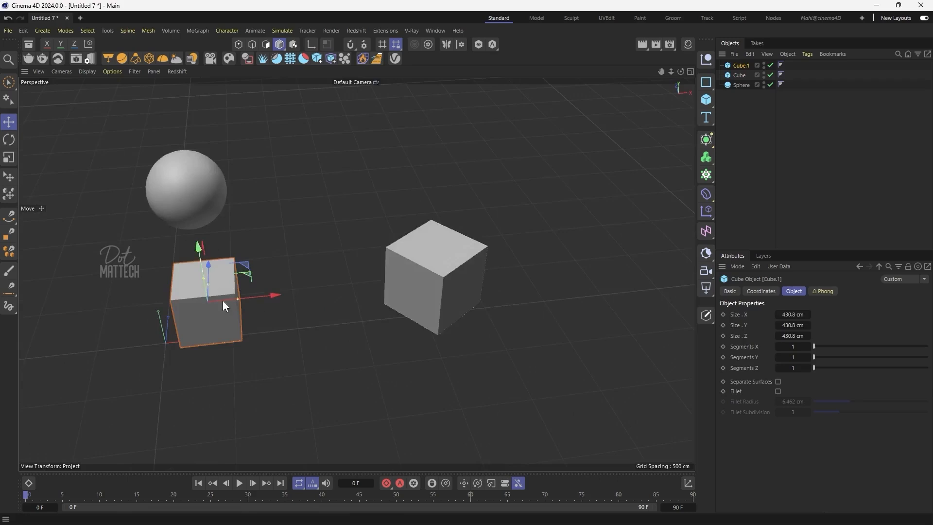
left_click_drag(272, 294, 331, 308)
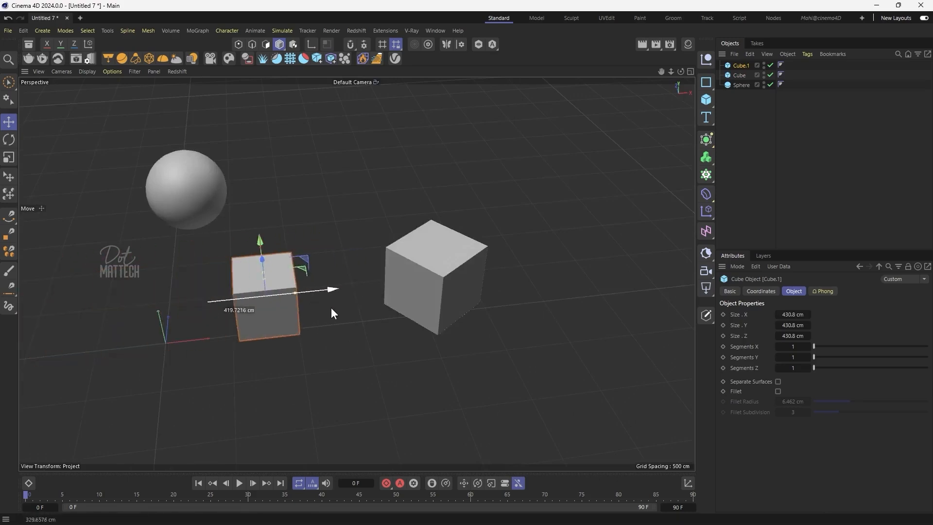
left_click(403, 280)
left_click_drag(487, 302, 421, 329)
left_click(270, 287)
left_click_drag(305, 290, 370, 308)
middle_click_drag(387, 302, 307, 313, "alt")
left_click_drag(307, 314, 199, 307, "alt")
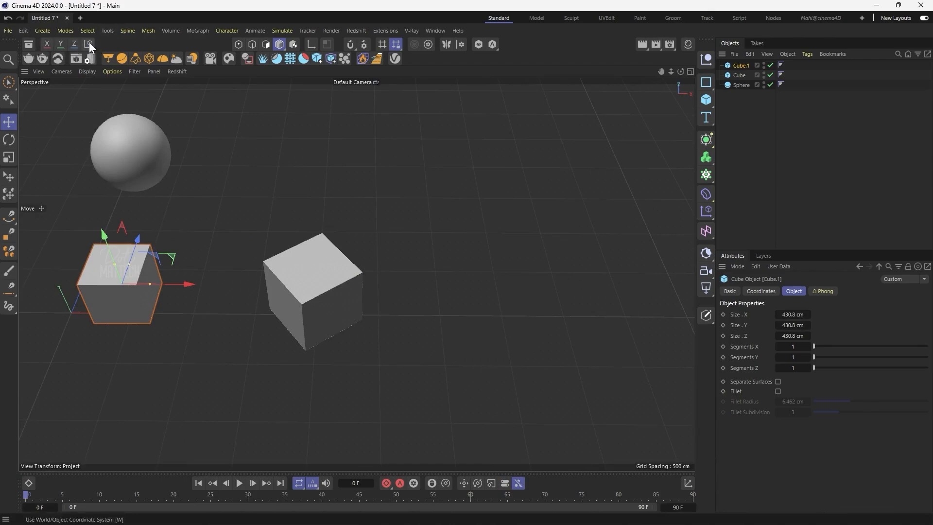
Switch the rotated cube from object to world coordinates and move it along the world X and Z axes
left_click(349, 322)
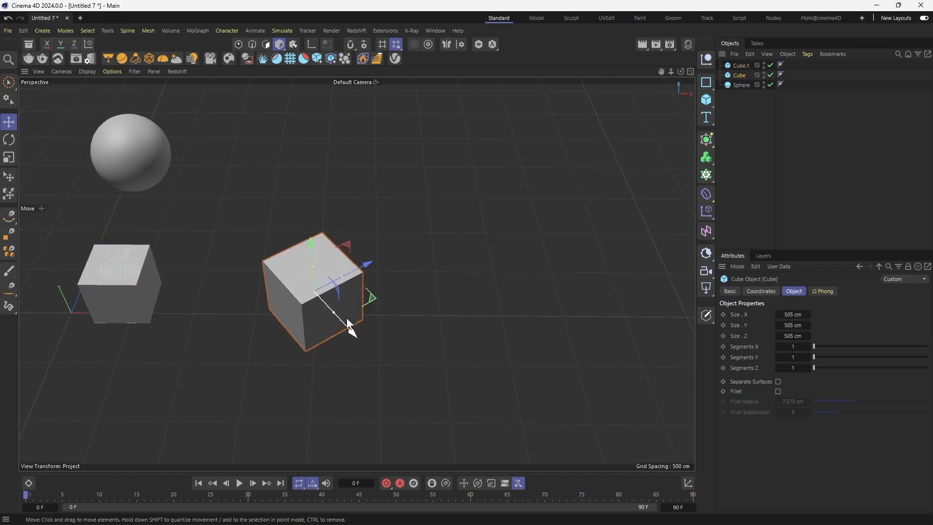
mouse_move(353, 332)
left_mouse_down()
mouse_move(418, 387)
mouse_move(355, 328)
left_mouse_up()
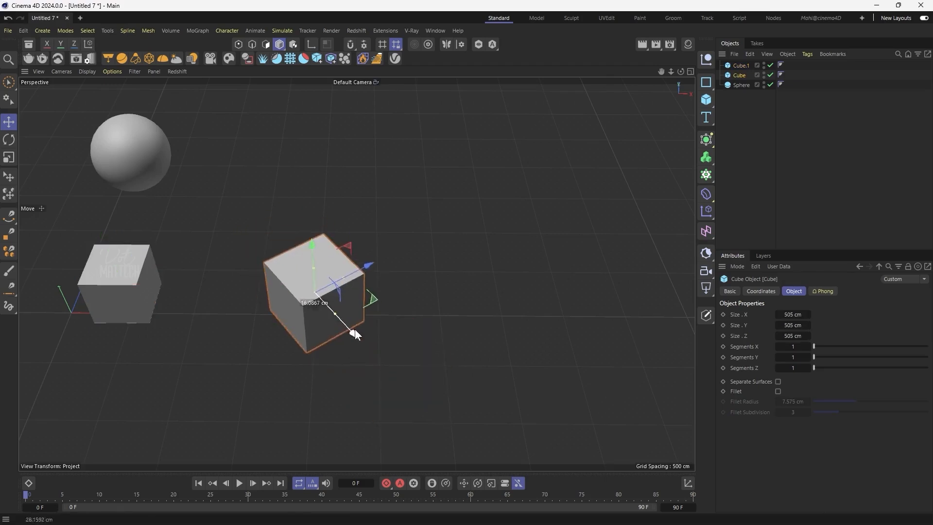
key("w")
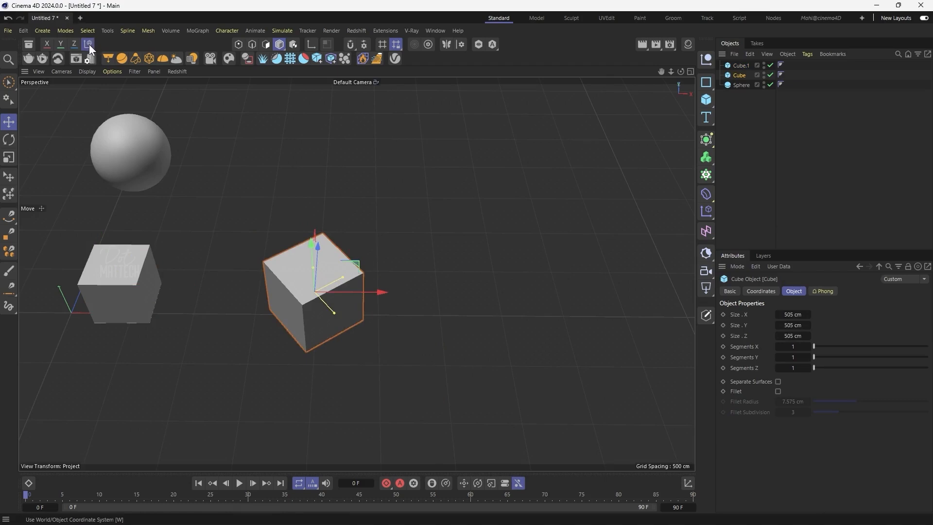
left_click_drag(369, 293, 167, 338)
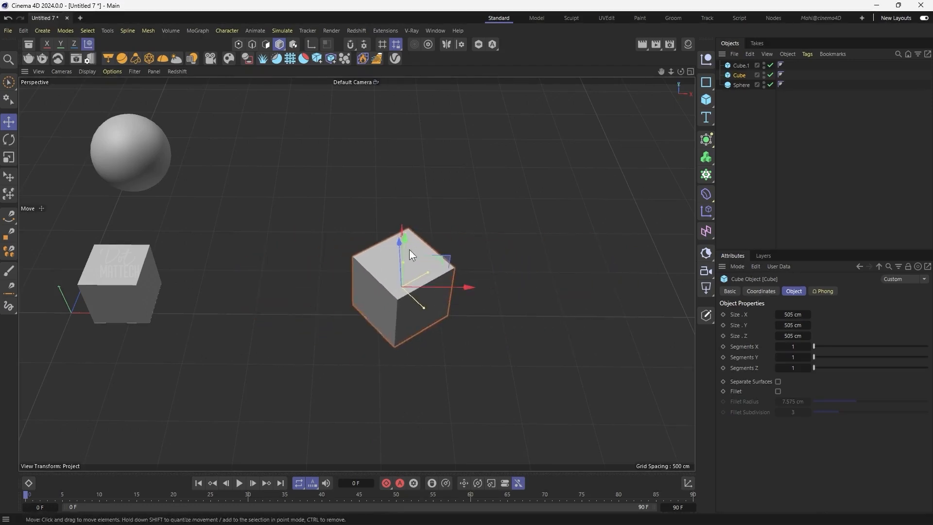
left_click_drag(399, 253, 321, 263)
Select the two cubes and the sphere in turn to examine their axes and object properties, finishing with the sphere selected
middle_click_drag(333, 278, 409, 281, "alt")
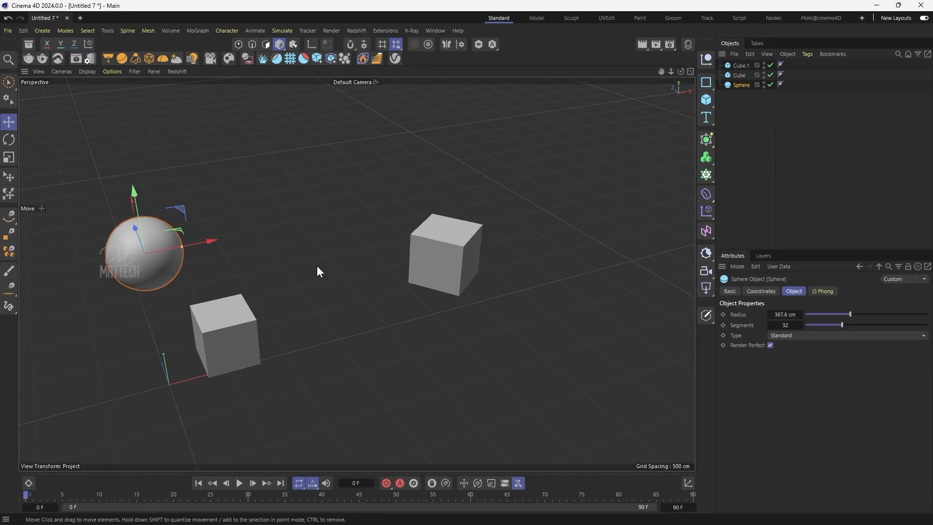
left_click(450, 279)
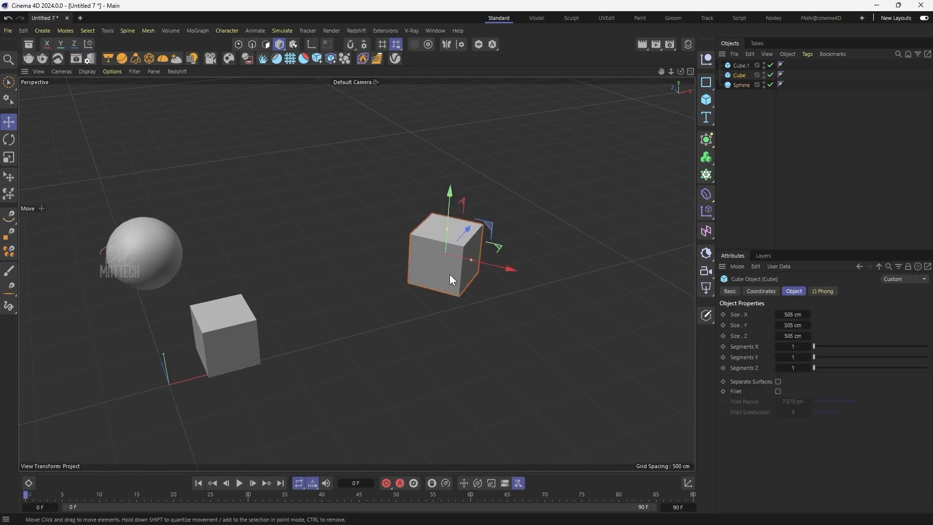
left_click(144, 250)
left_click_drag(135, 360, 342, 307, "alt")
left_click(555, 326)
left_click(565, 163)
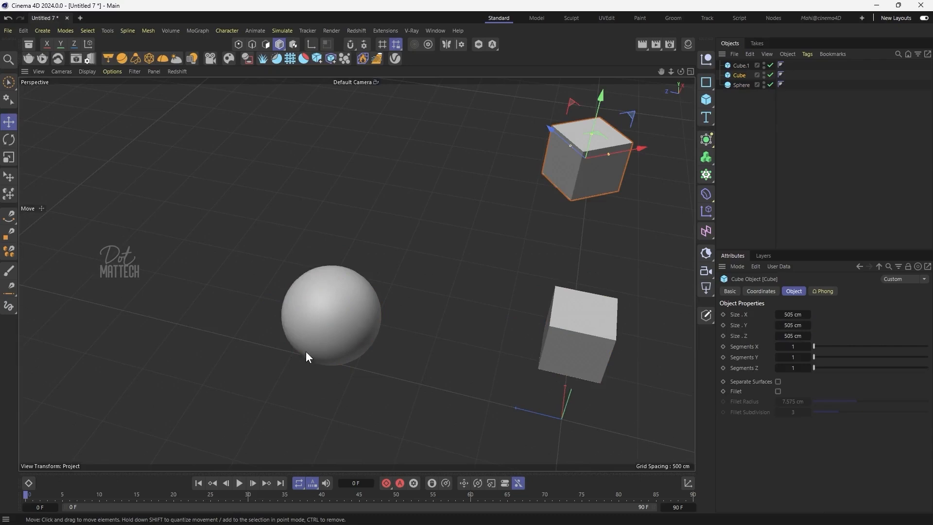
left_click(315, 322)
left_click_drag(383, 351, 301, 302, "alt")
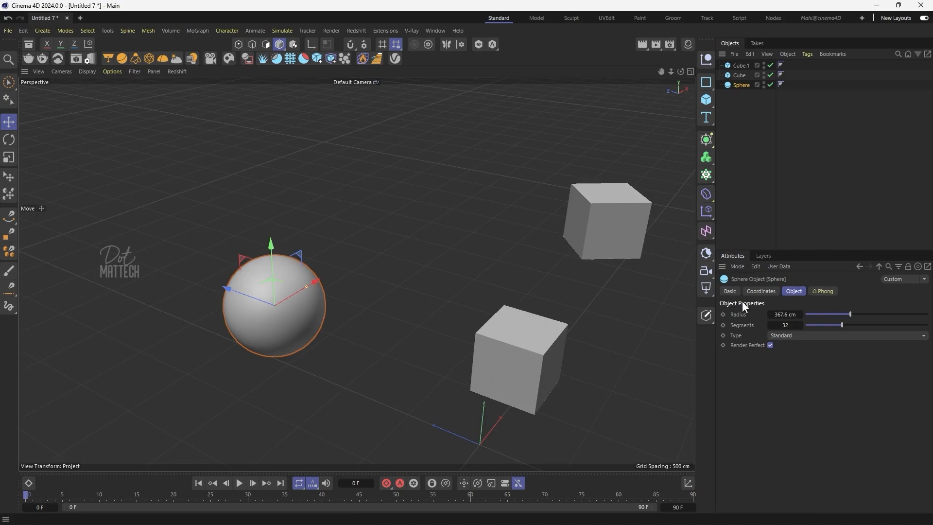
Set the sphere's radius to 500 cm and its segments to 39
left_click_drag(818, 314, 844, 328)
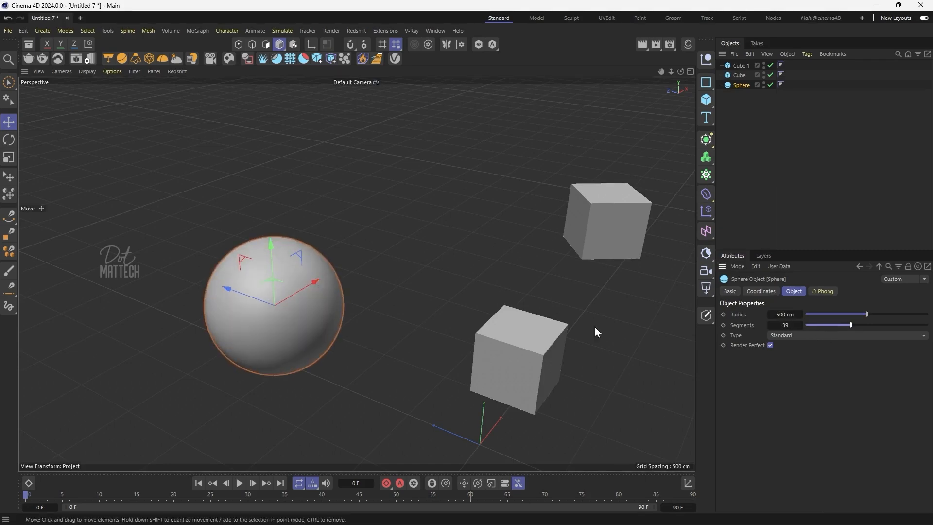
scroll(254, 307, "up", 5)
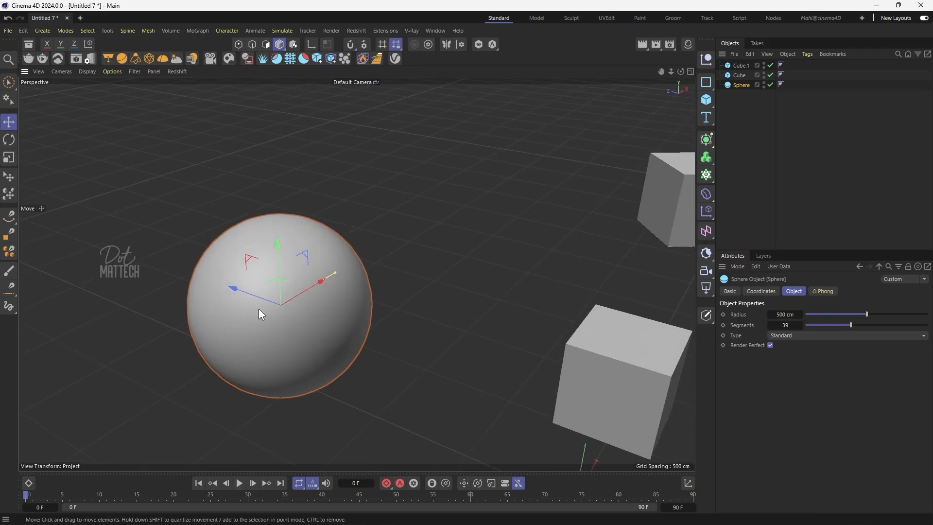
Alternate the viewport display between Gouraud Shading (Lines) and plain Gouraud Shading, finishing with Gouraud Shading (Lines)
key("n")
key("b")
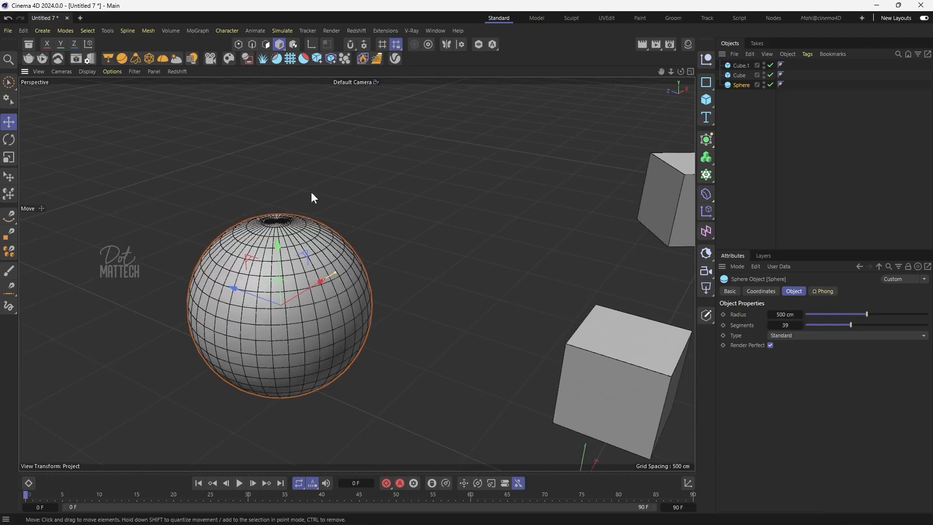
key("n")
key("a")
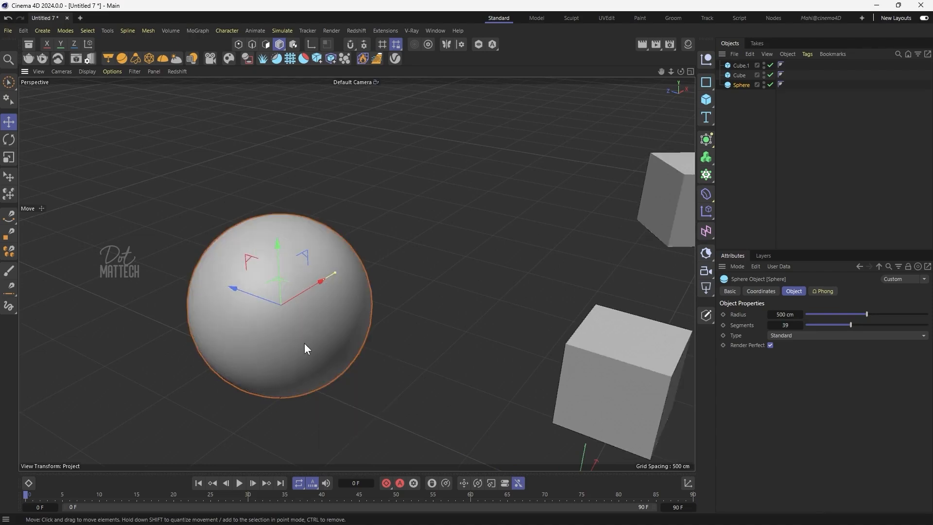
key("n")
key("n")
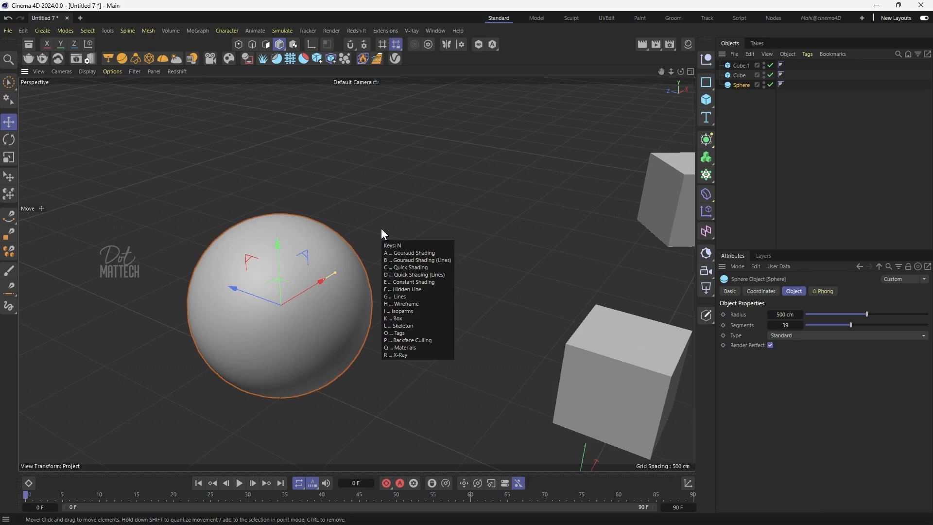
key("b")
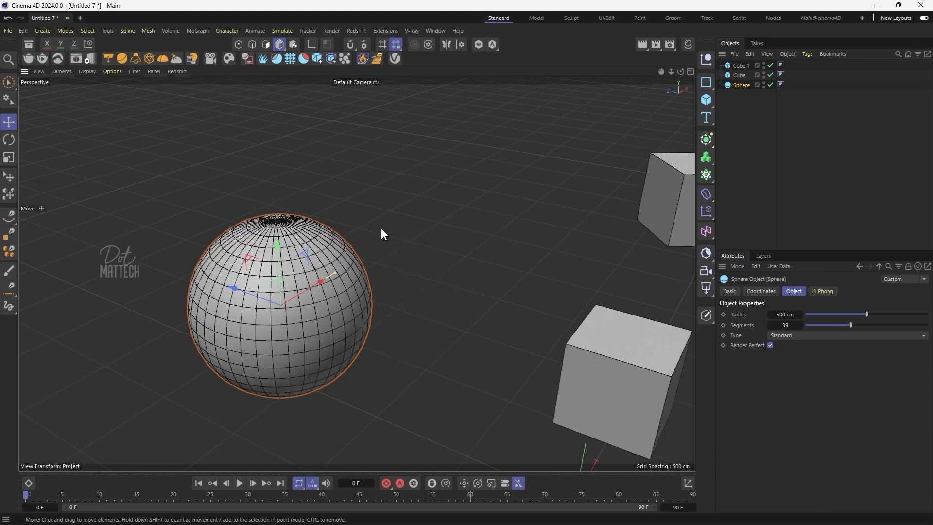
key("n")
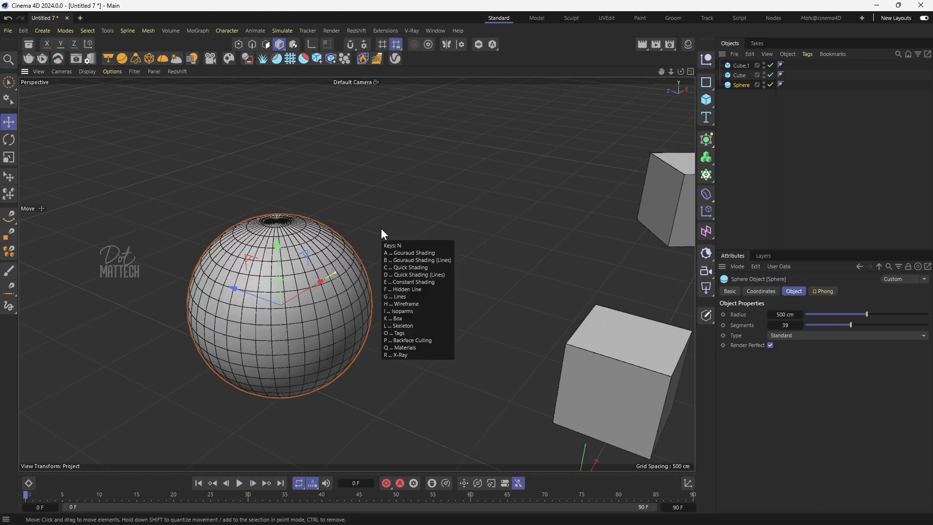
key("a")
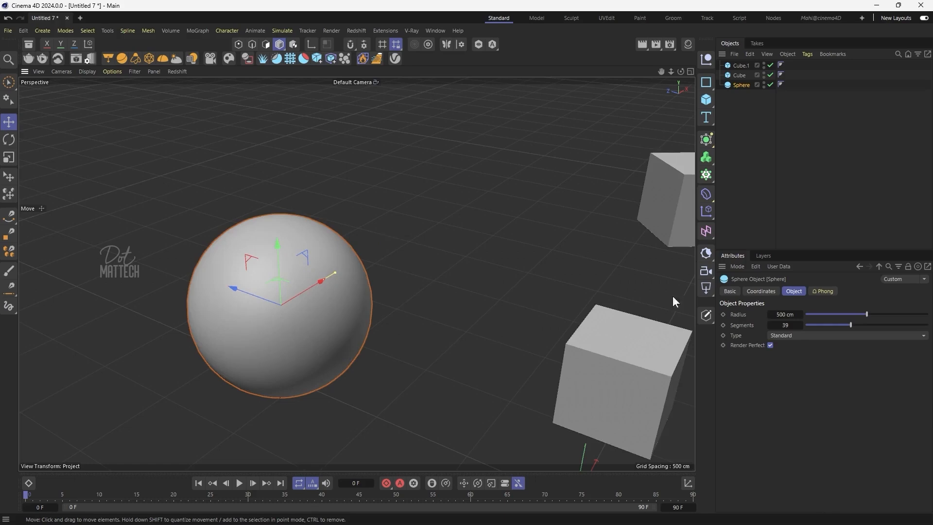
key("n")
key("b")
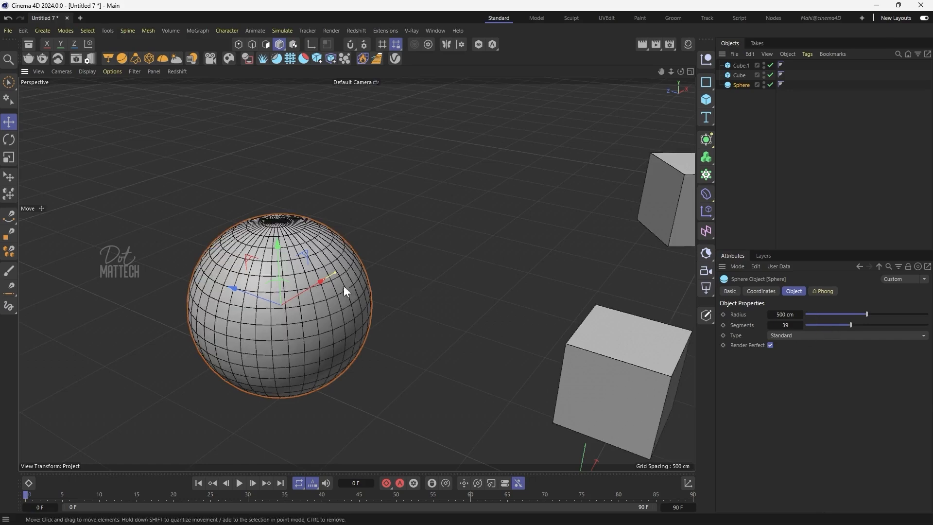
Set the sphere's segments to 36
left_click_drag(830, 325, 847, 314)
scroll(130, 257, "down", 1)
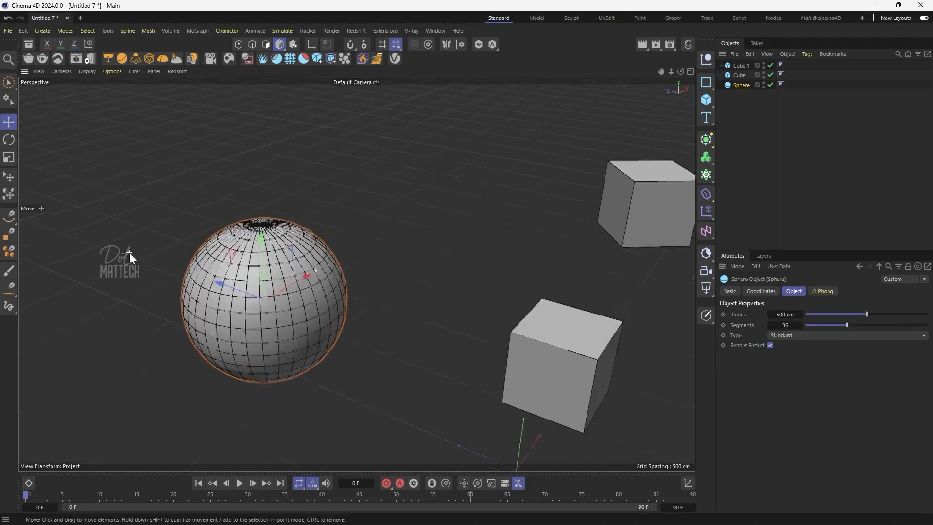
scroll(130, 257, "down", 2)
Set the segments of Cube.1 to 5 in X, 12 in Y and 8 in Z, and move it closer to the sphere
left_click(548, 246)
left_click(477, 344)
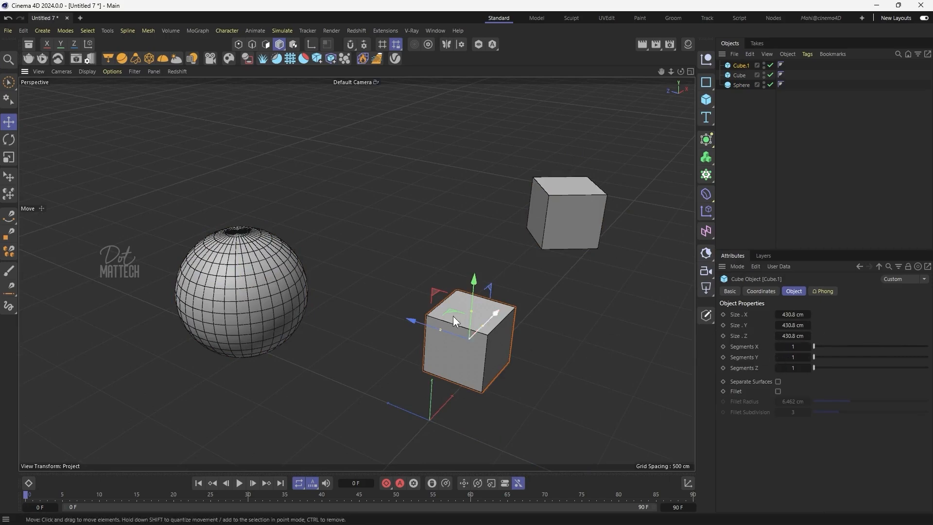
left_click_drag(780, 349, 800, 367)
left_click_drag(564, 351, 461, 321)
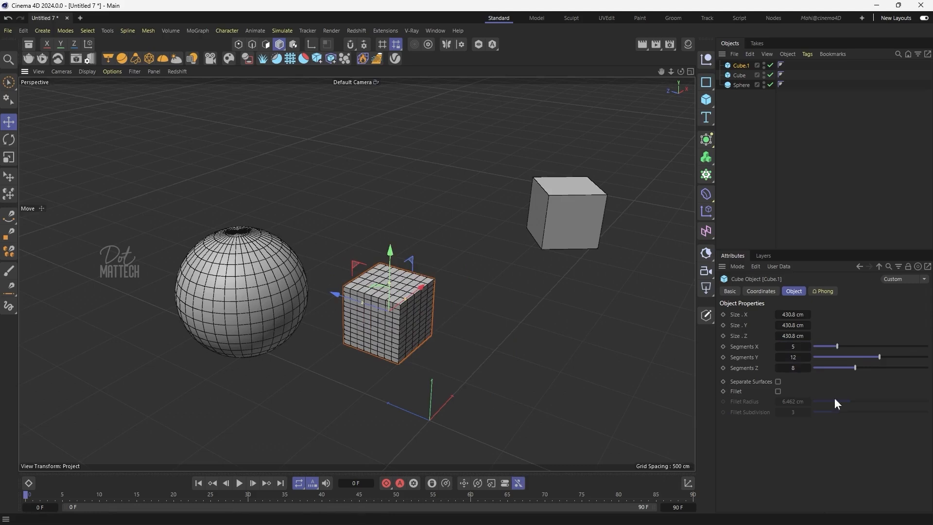
Select the sphere and the cube in the viewport and each of the three objects in the object list, ending on the sphere
left_click(231, 281)
left_click(572, 207)
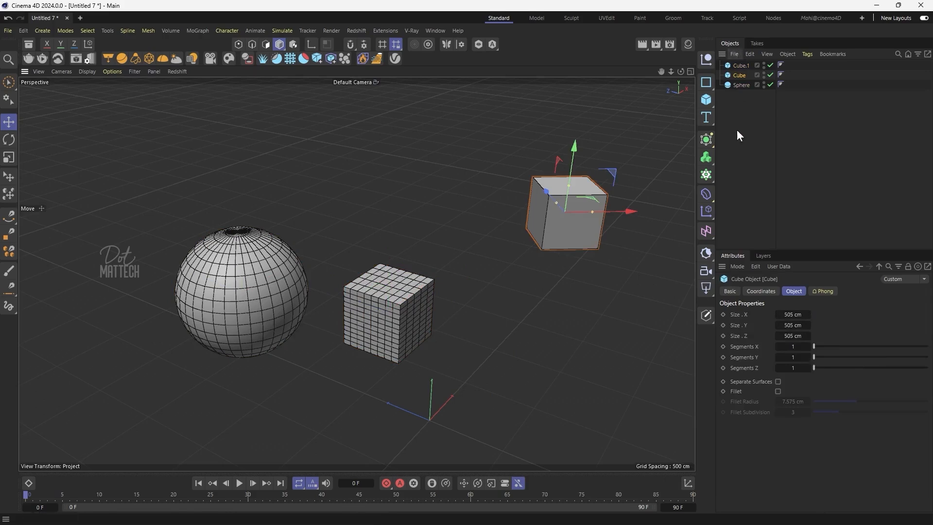
left_click(741, 64)
left_click(743, 74)
left_click(739, 85)
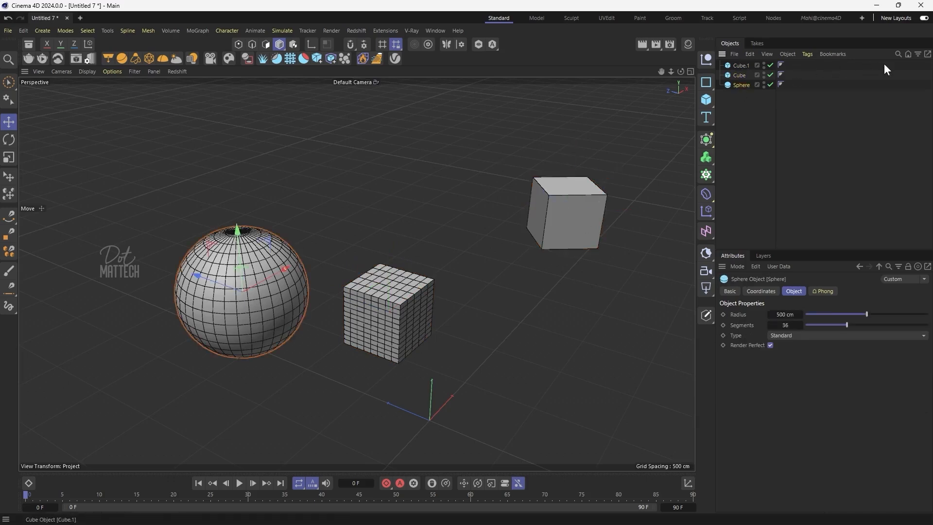
View the layer options of the cubes and the sphere in the object list, leaving them unassigned
left_click(760, 66)
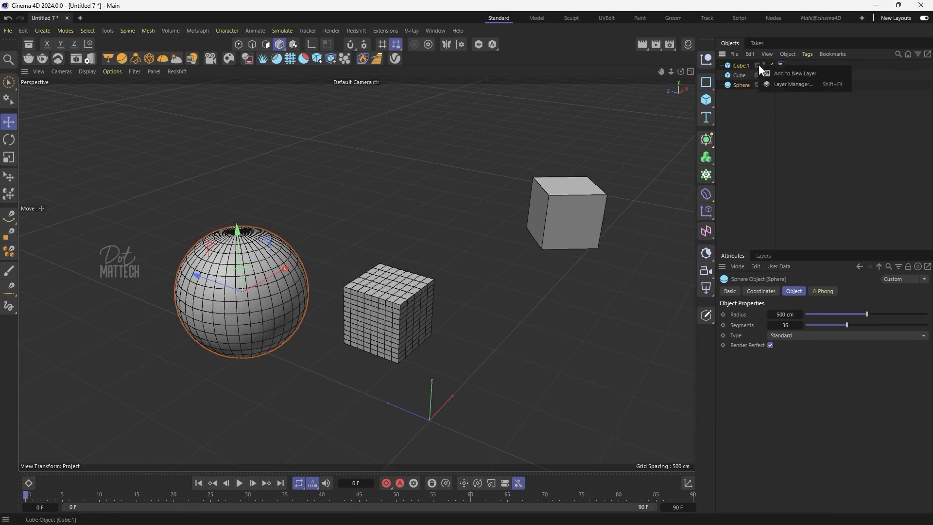
left_click(758, 74)
left_click(758, 85)
left_click(758, 62)
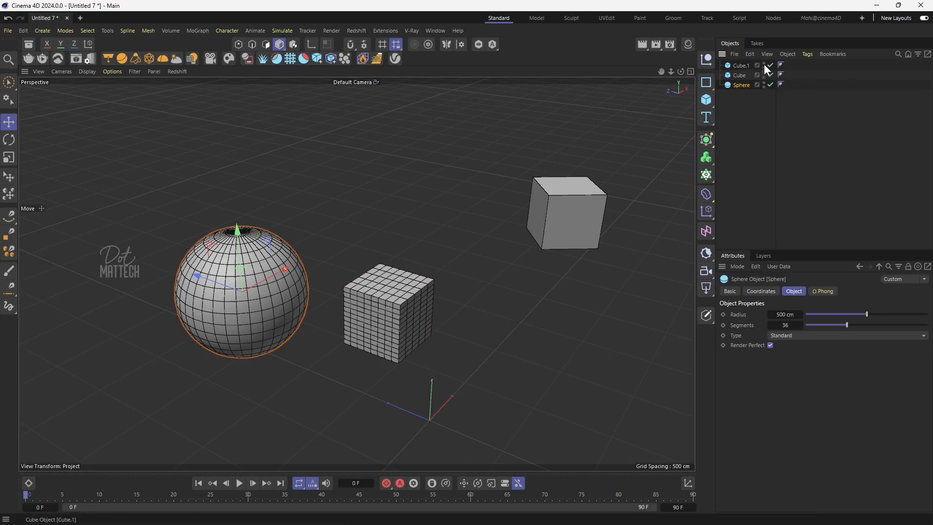
Select Cube.1, hide it in the editor viewport and show it again
left_click(741, 66)
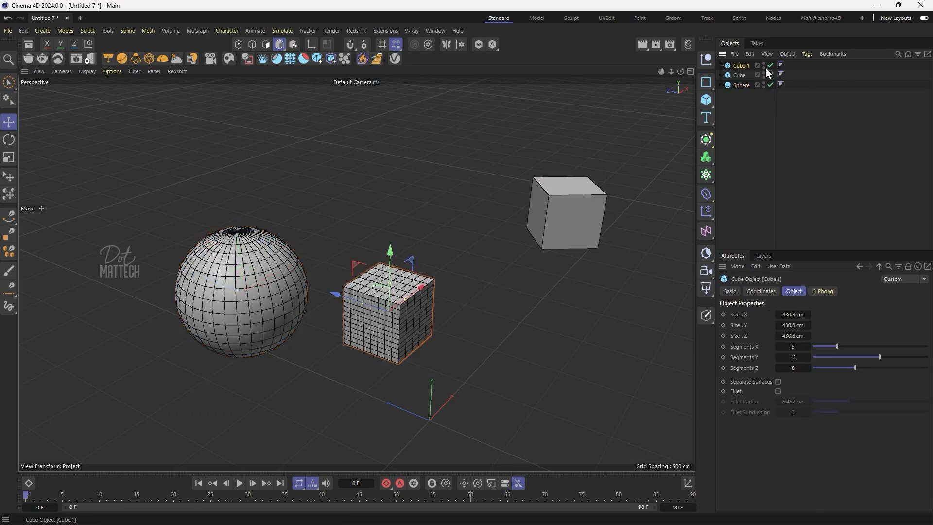
left_click(743, 76)
left_click(757, 66)
left_click(764, 63)
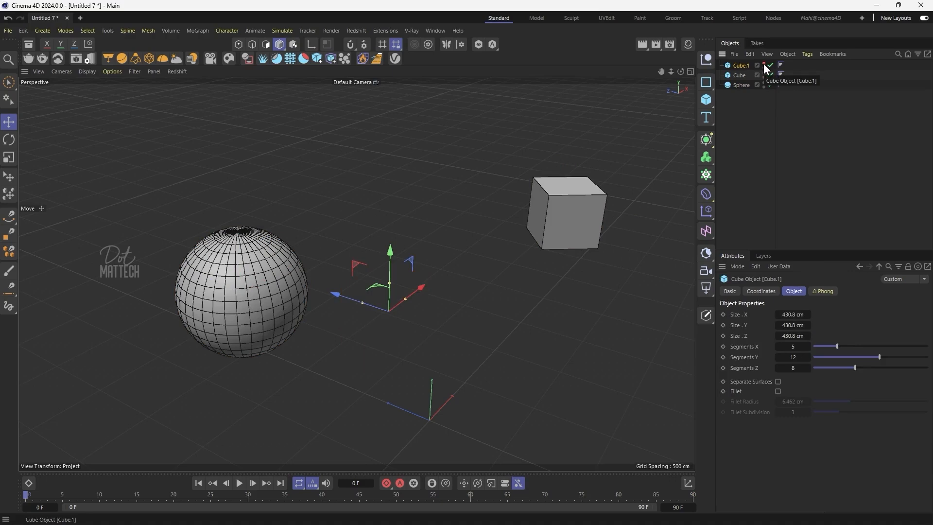
left_click(763, 64)
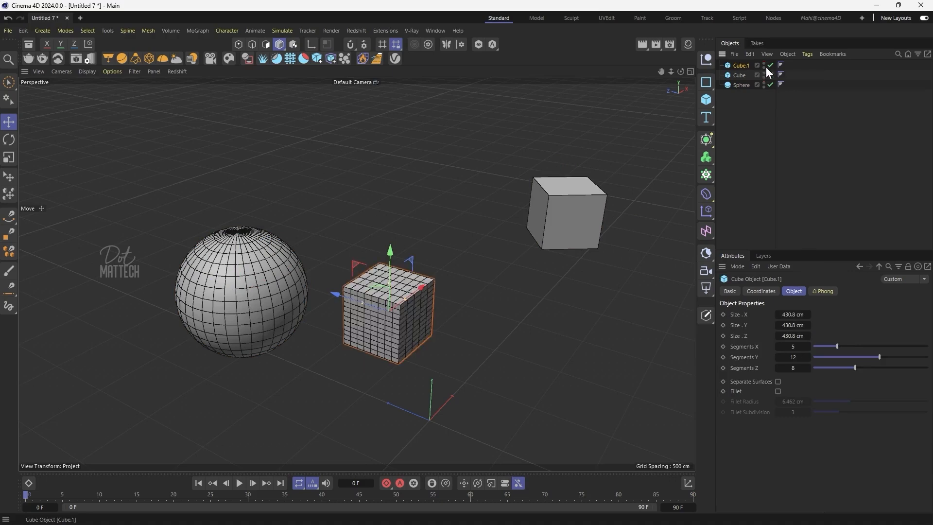
Disable the render visibility of Cube.1 while keeping it shown in the viewport, and move it slightly
left_click(764, 67)
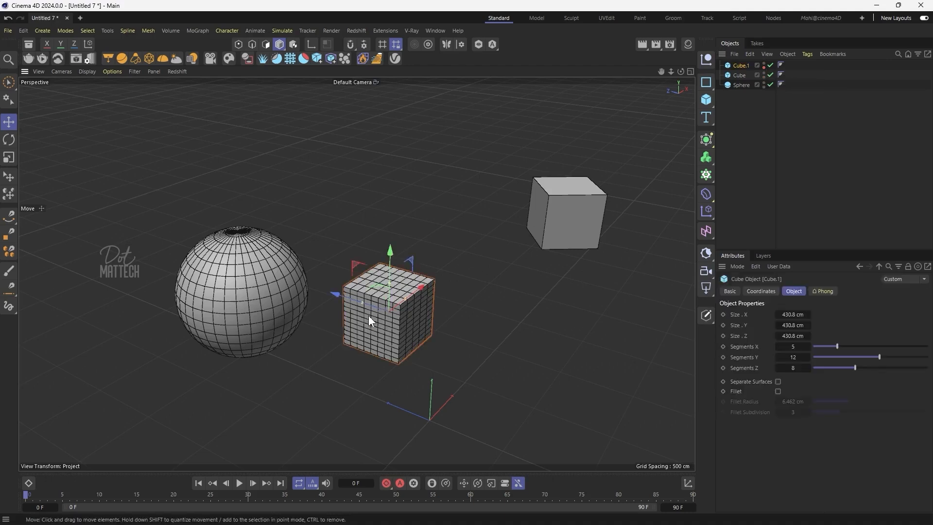
mouse_move(412, 294)
left_mouse_down()
mouse_move(445, 267)
mouse_move(398, 288)
left_mouse_up()
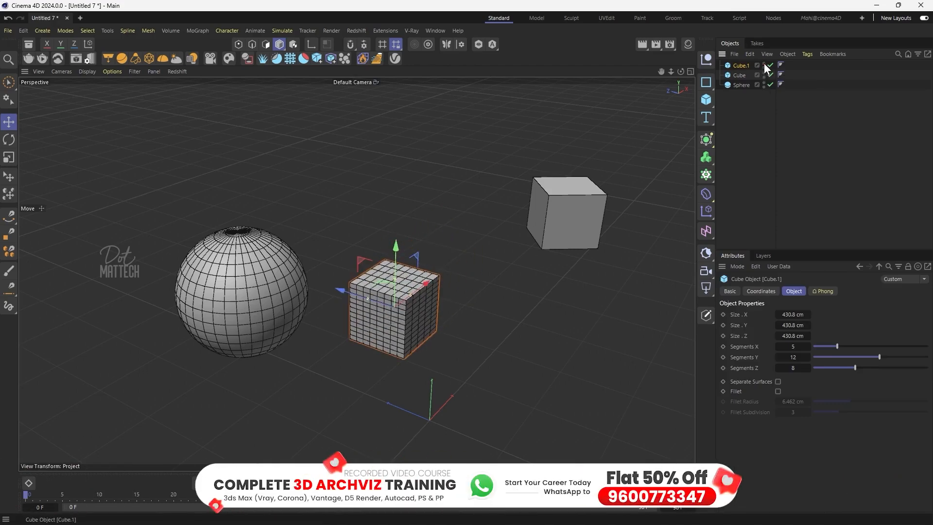
Hide Cube.1 in both the editor and the render, clear the selection, and restore both visibility states
left_click(765, 65)
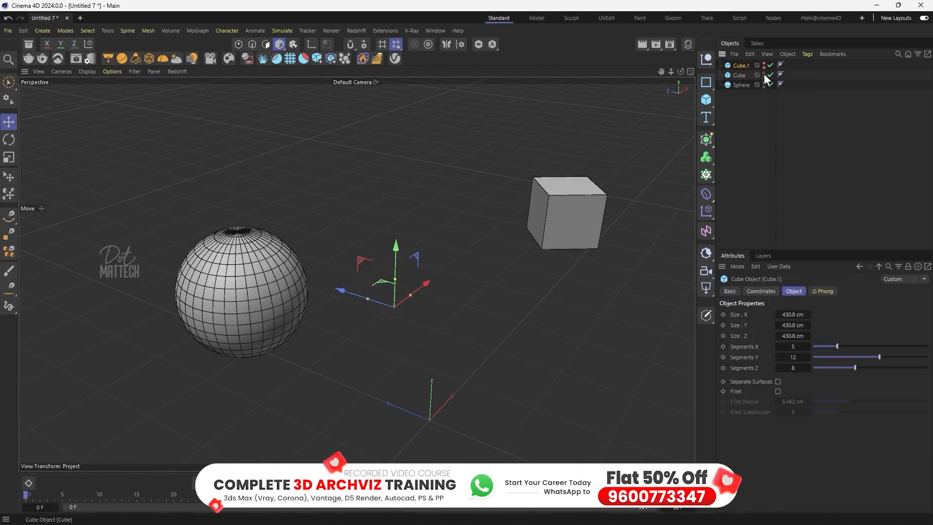
left_click(372, 334)
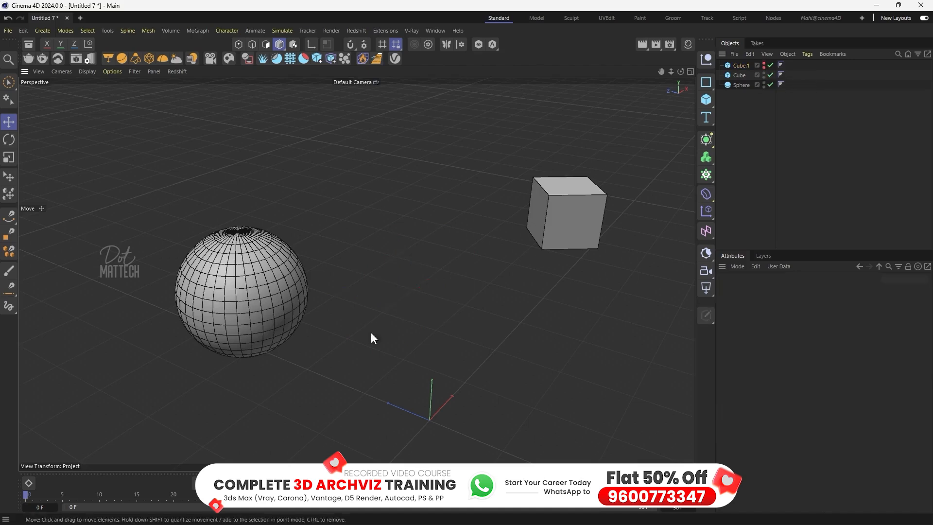
left_click(765, 64)
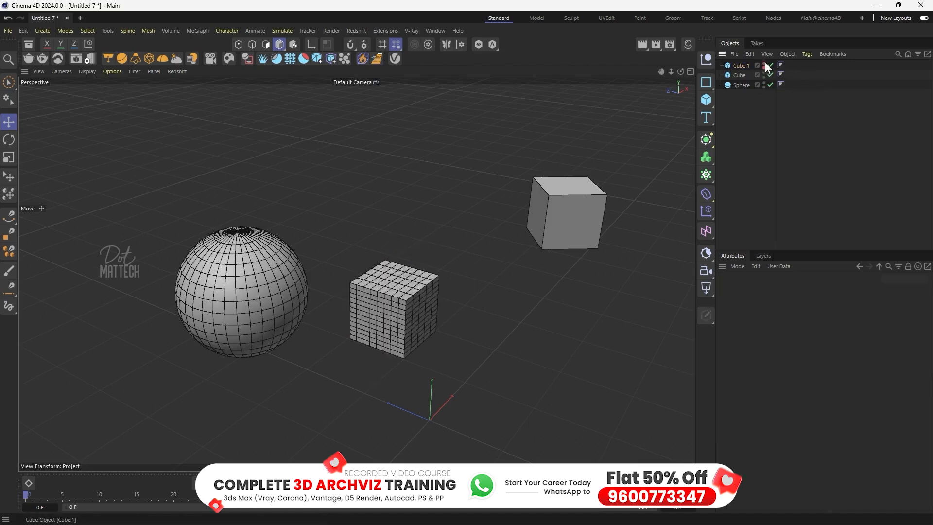
Select the restored Cube.1 in the viewport and move it slightly away from the sphere
left_click(384, 307)
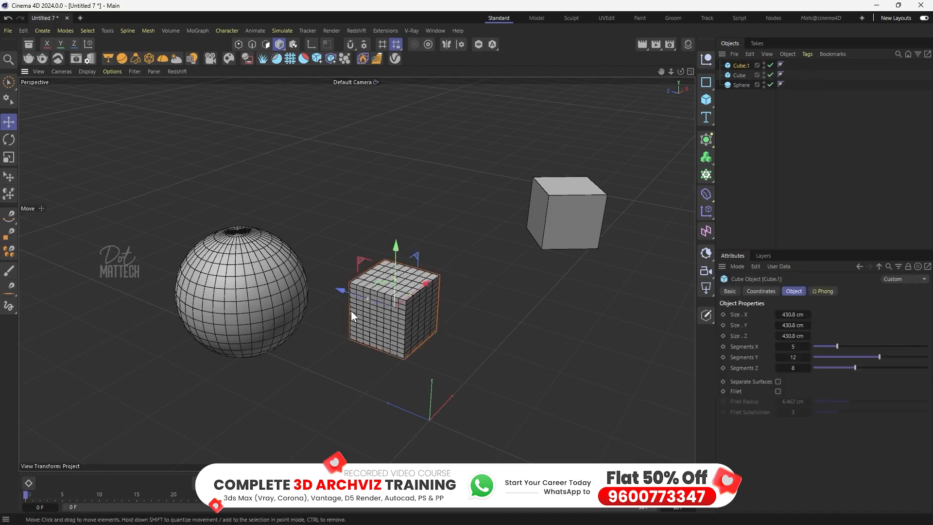
left_click_drag(445, 316, 480, 313)
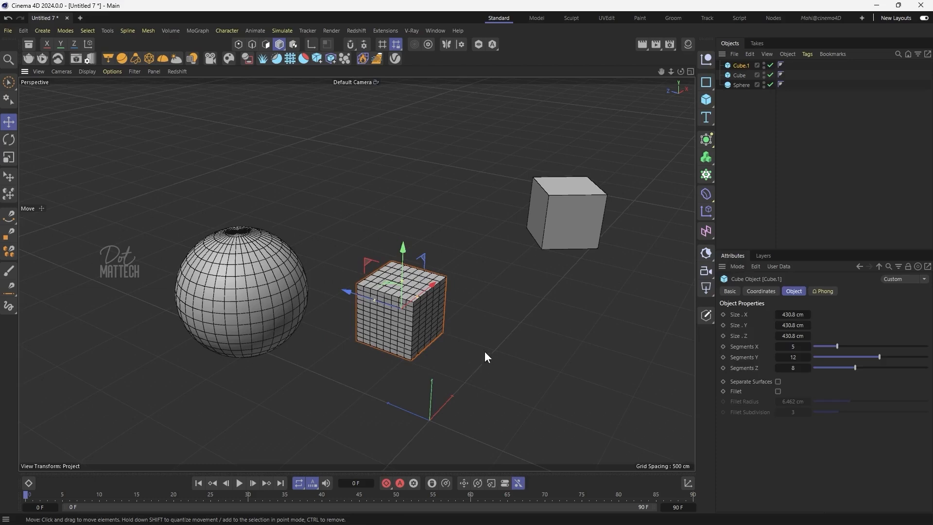
Zoom far out from the scene, select Cube.1 and frame it in the perspective view
left_click_drag(482, 349, 528, 312, "alt")
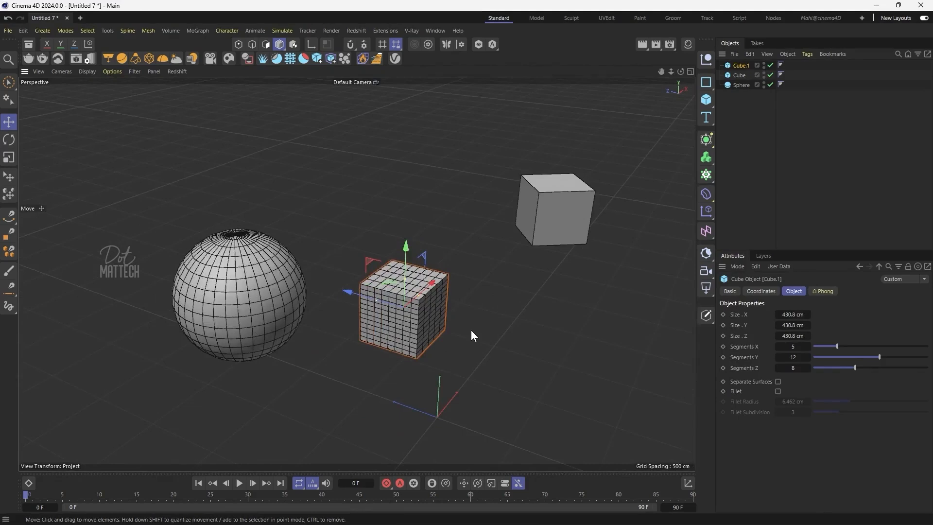
scroll(519, 174, "down", 5)
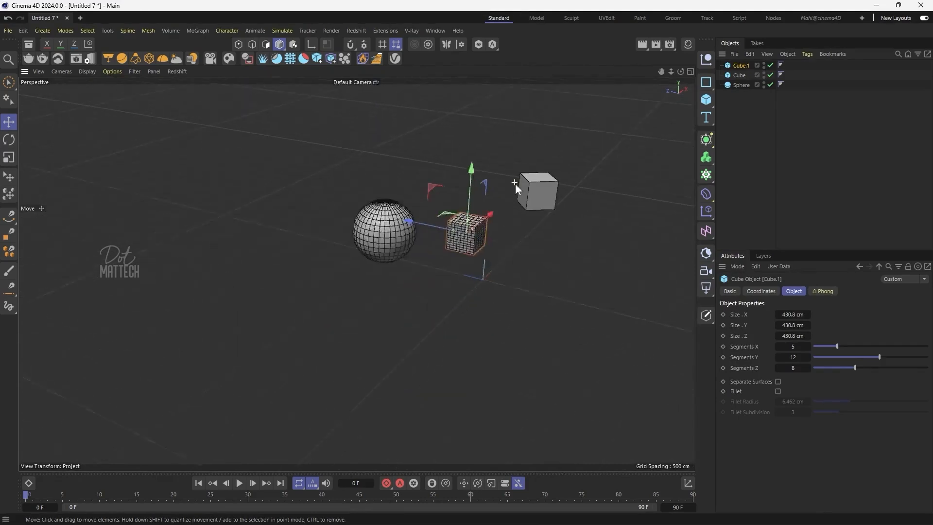
scroll(515, 182, "down", 2)
left_click(550, 237)
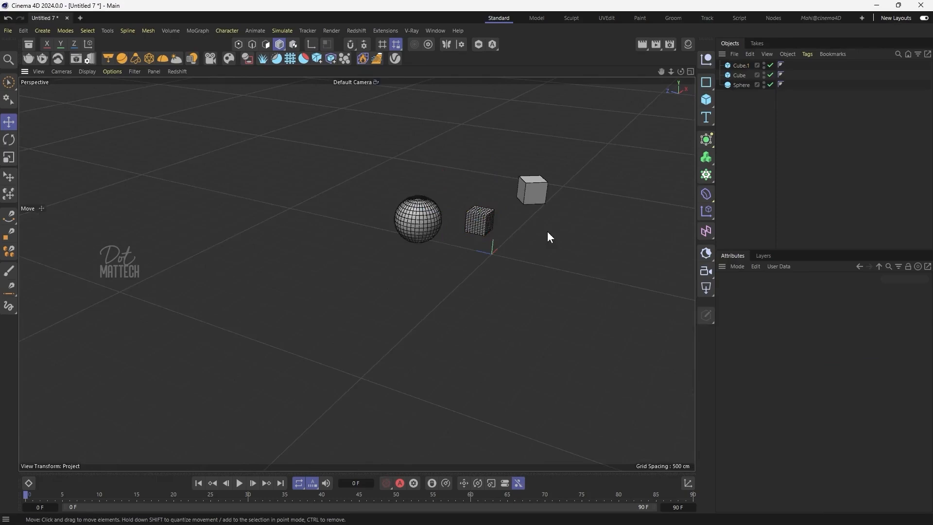
left_click(484, 223)
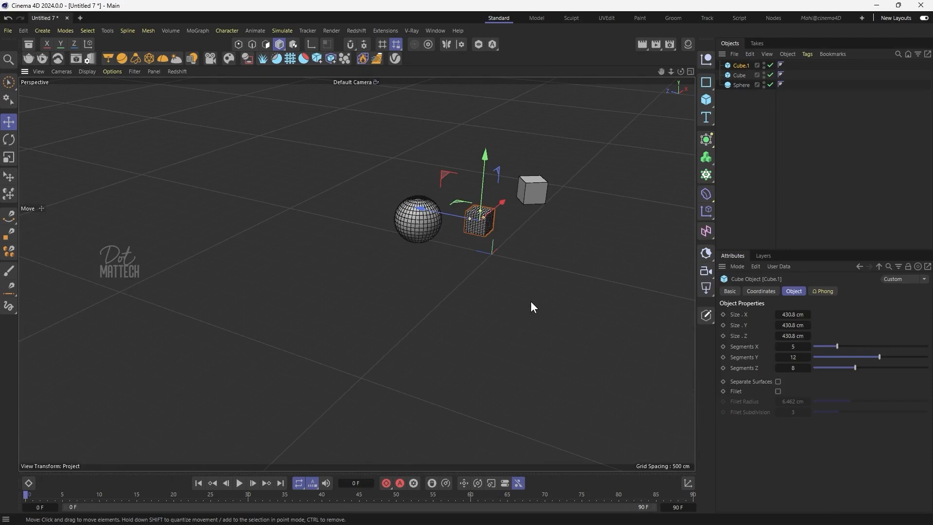
key("o")
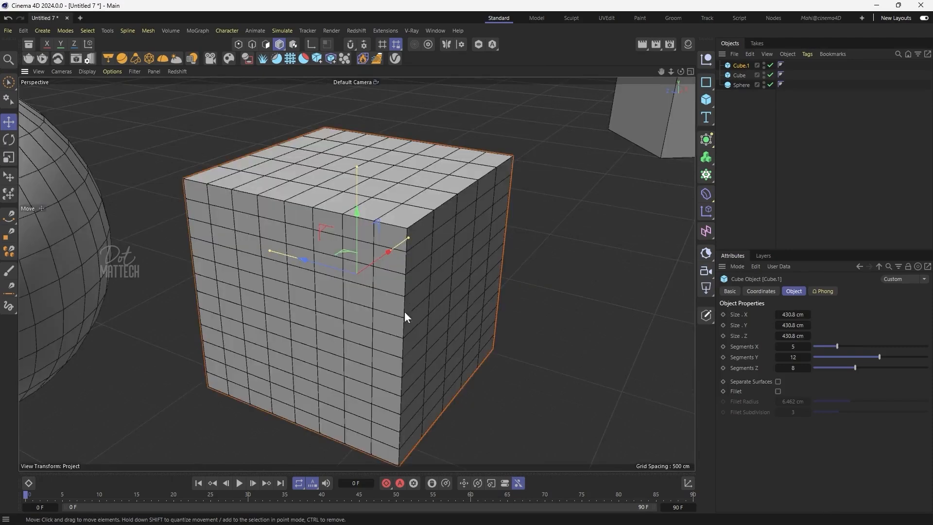
Select the sphere and frame it, frame the whole scene, and frame the sphere again
left_click(78, 220)
key("o")
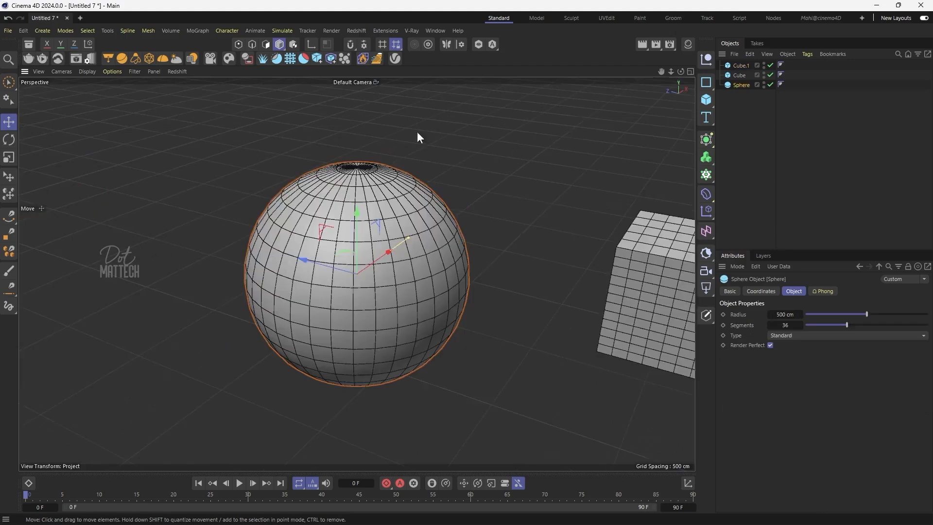
key("h")
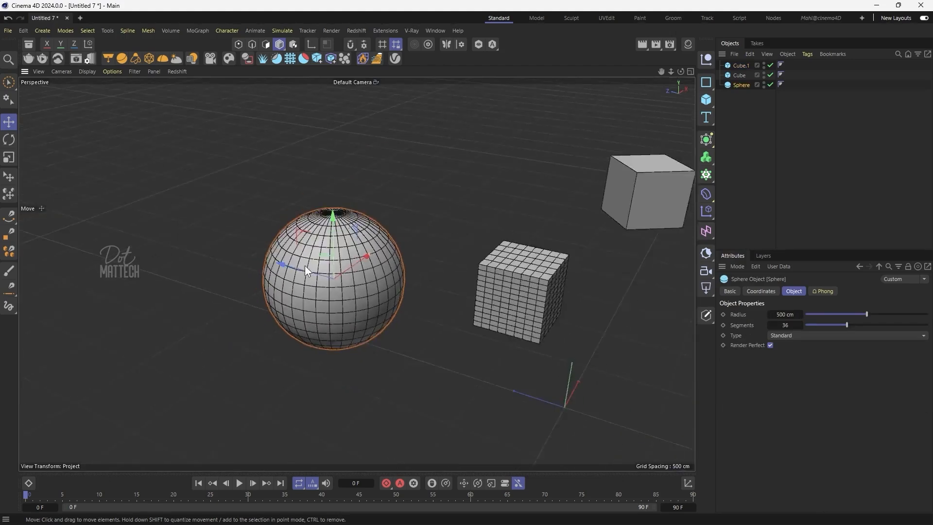
key("o")
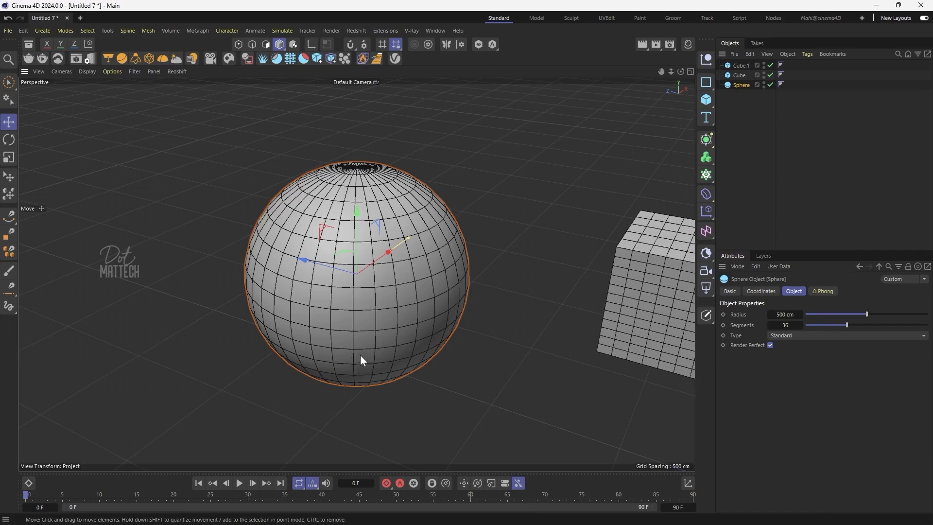
Switch to the Right view, the Front view, and the four-view layout in turn
key("F3")
key("F4")
key("F5")
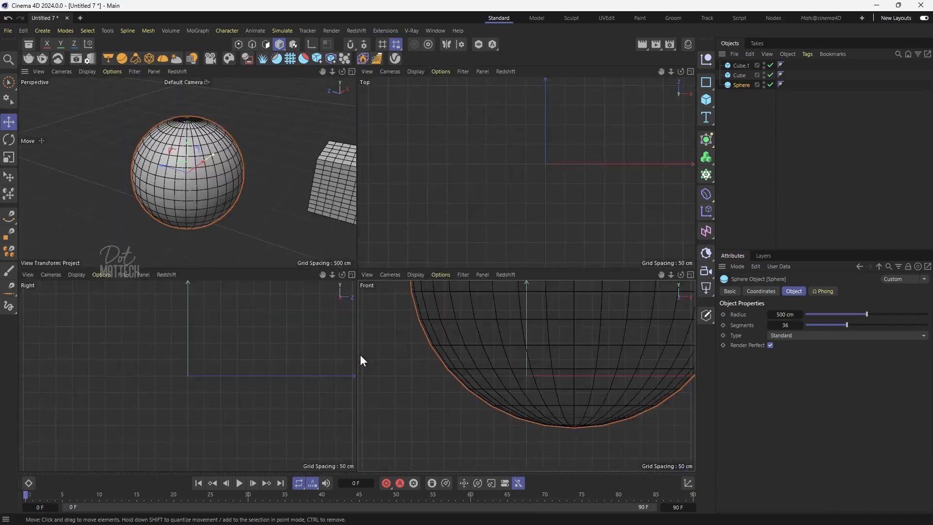
Maximize the perspective view and switch through the Move, Rotate and Scale tools, ending on Move
middle_click(288, 193)
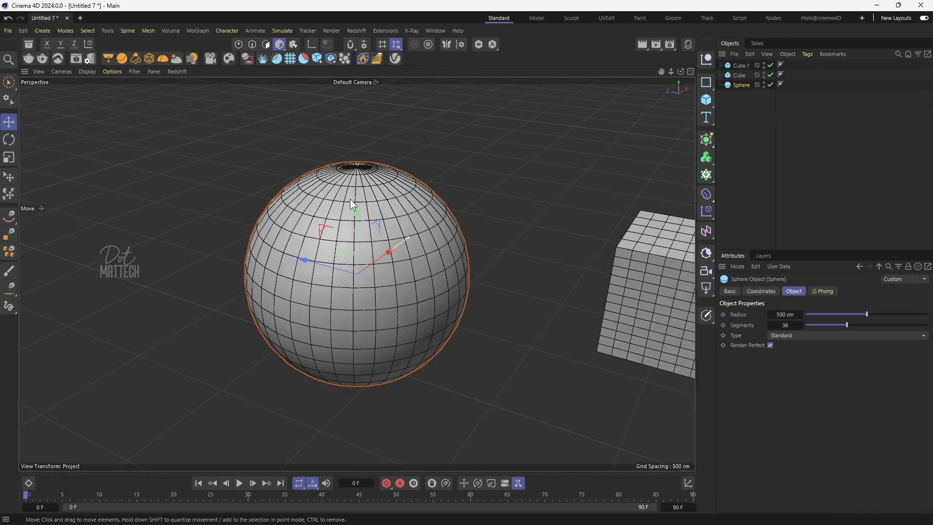
key("e")
key("r")
key("t")
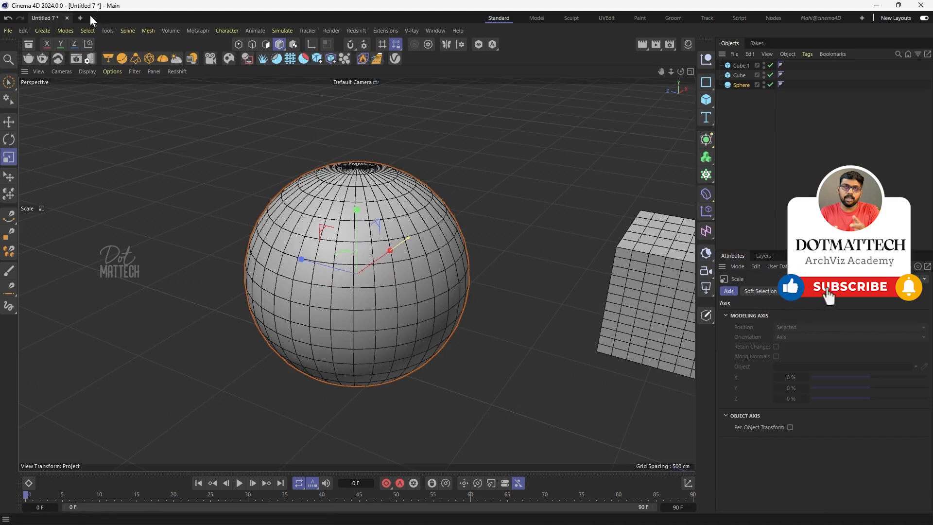
key("e")
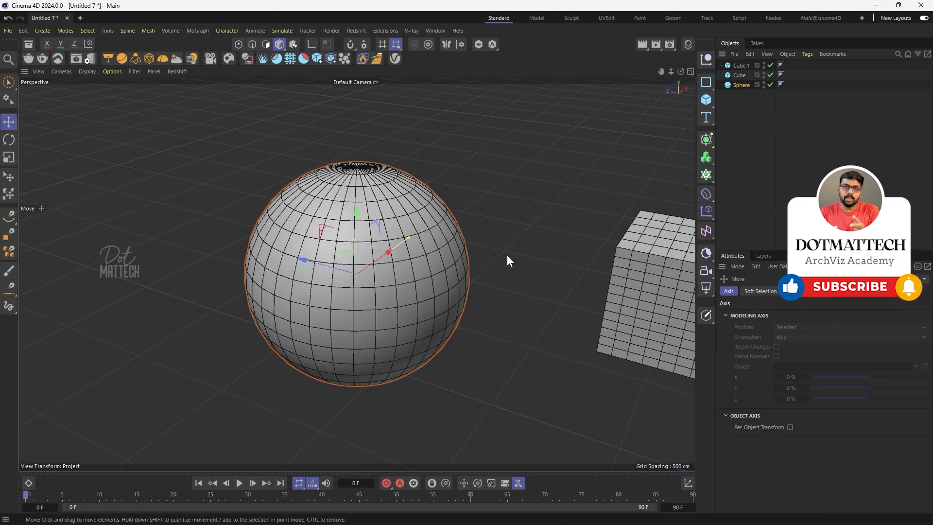
Make the sphere editable as a polygon object and move it slightly away from the cube
scroll(237, 272, "down", 3)
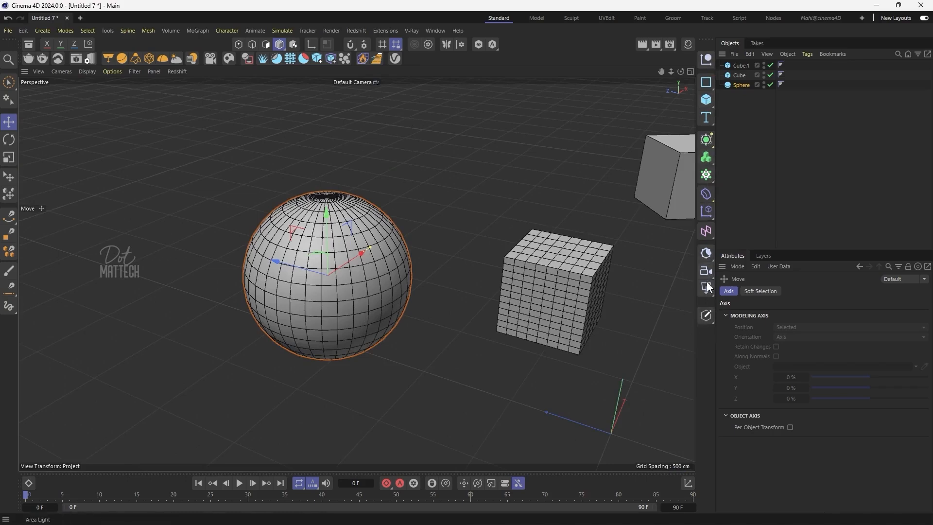
left_click(708, 315)
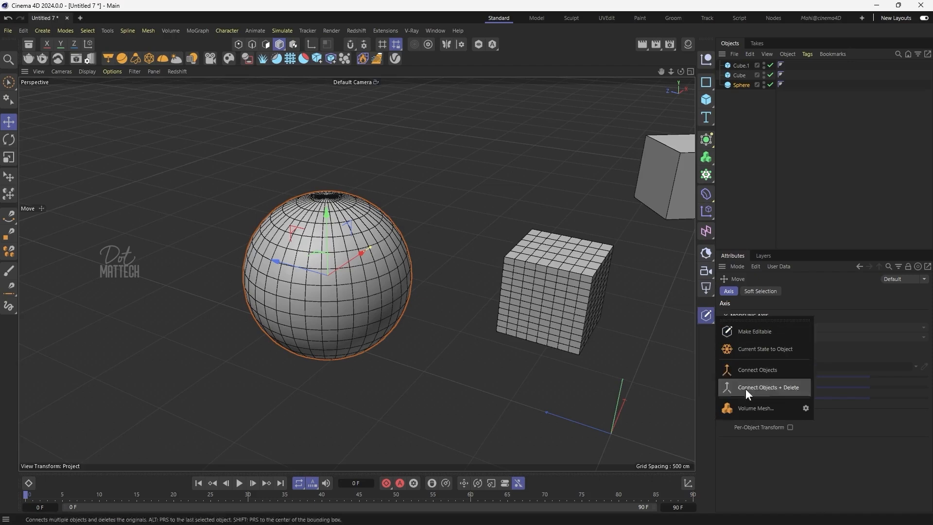
left_click(763, 336)
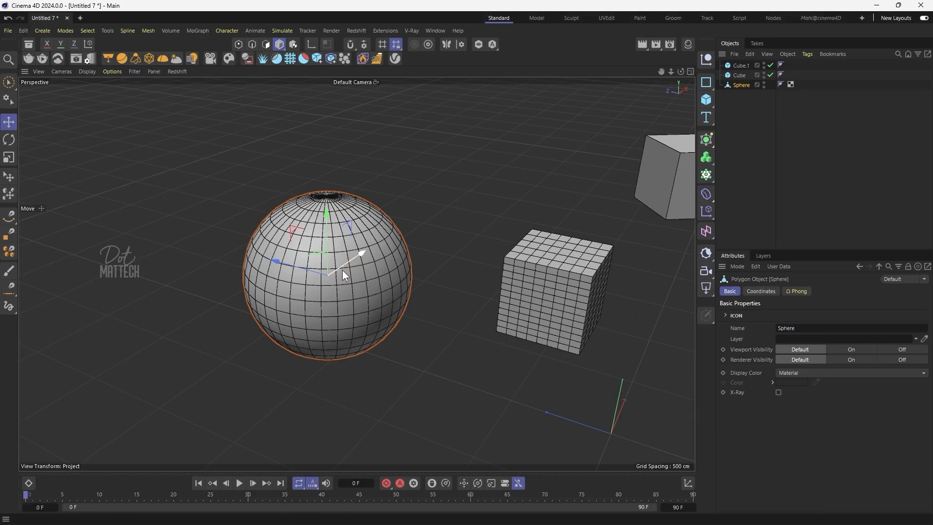
left_click_drag(349, 261, 322, 261)
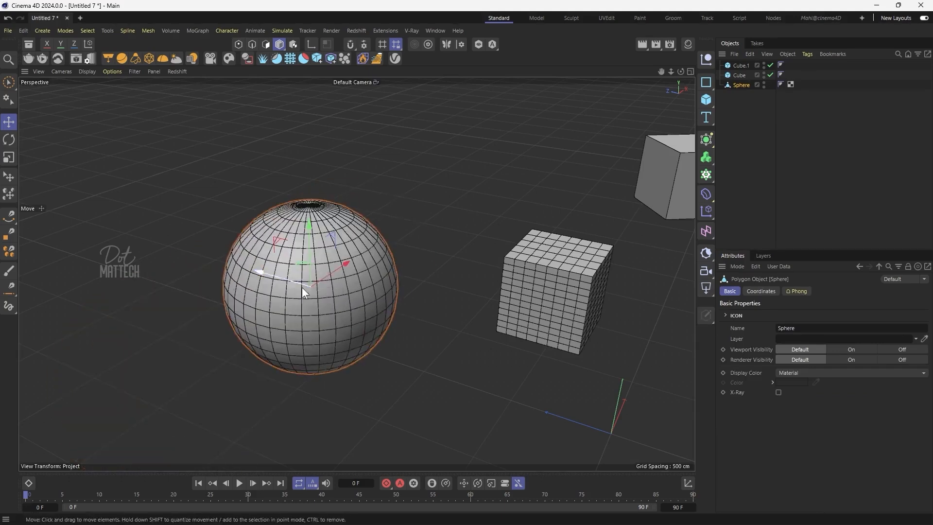
Review the editable sphere's Basic, Coordinates and Phong properties
left_click(761, 291)
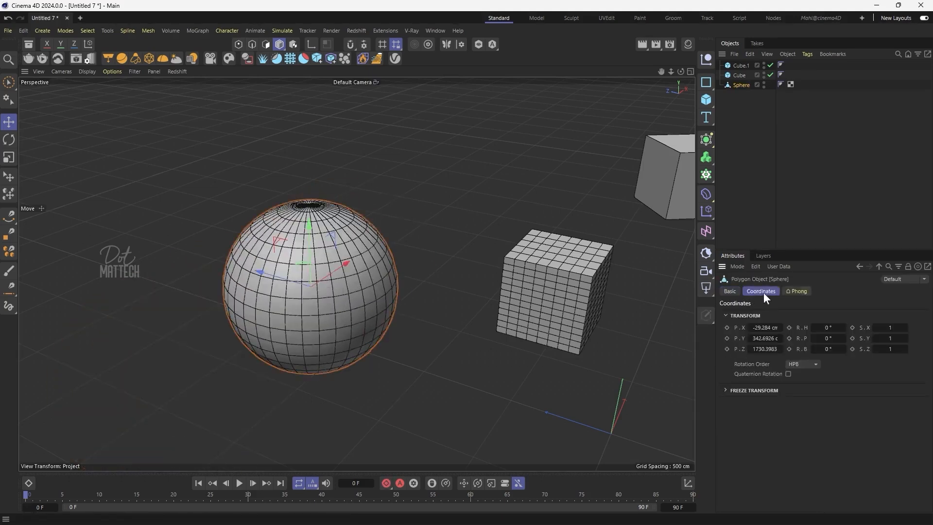
left_click(797, 292)
left_click(729, 291)
left_click(761, 292)
left_click(797, 291)
left_click(730, 291)
left_click(761, 291)
left_click(789, 291)
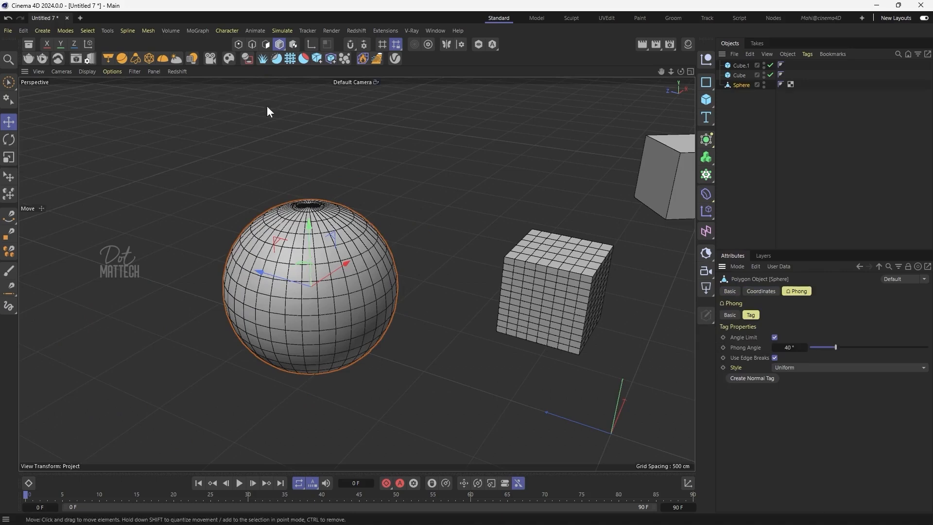
Cycle the sphere through the edge, polygon and point editing modes
key("Return")
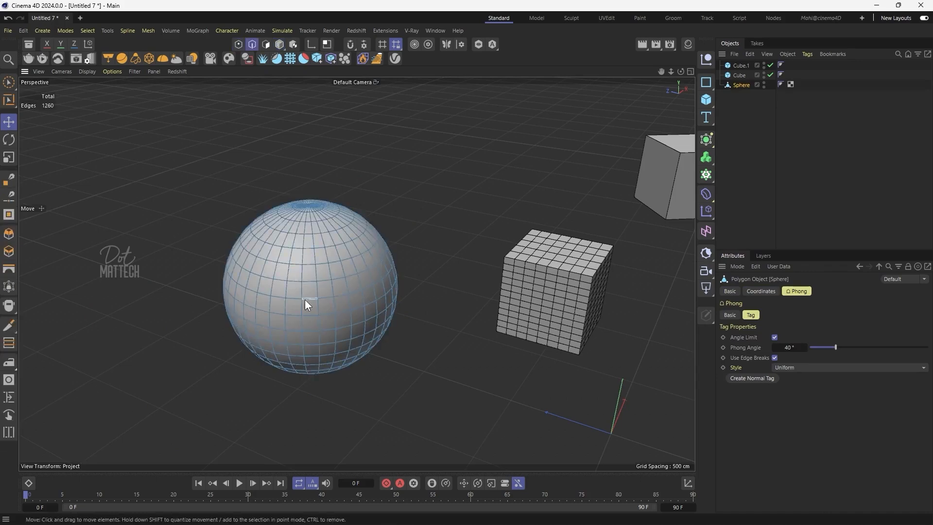
left_click(266, 44)
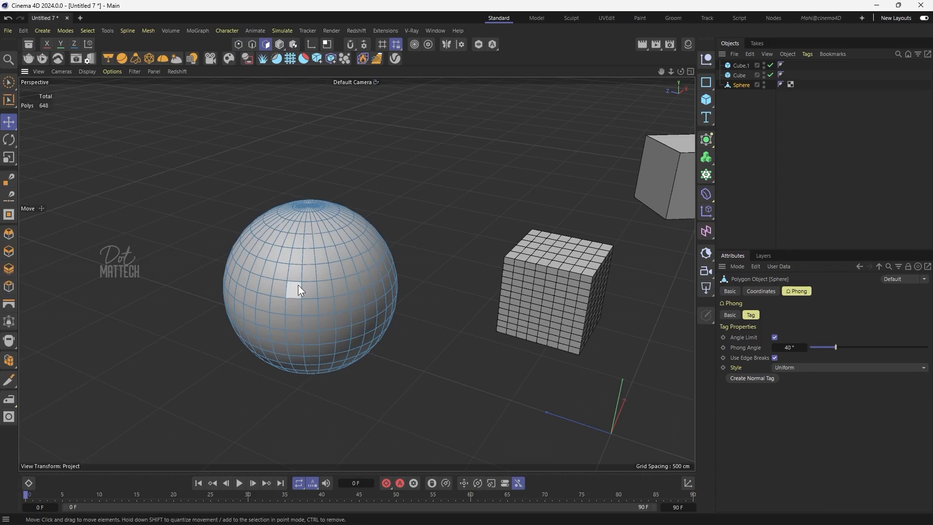
key("Return")
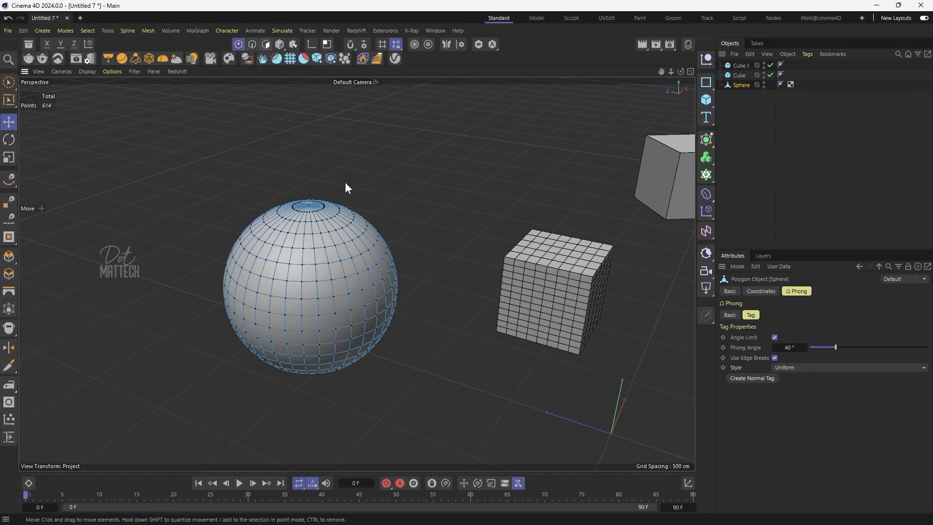
key("Return")
key("Return")
key("Return")
key("Return")
key("Return")
key("Return")
Try the Brush Selection tool, return to Move in Model mode and deselect the sphere
key("9")
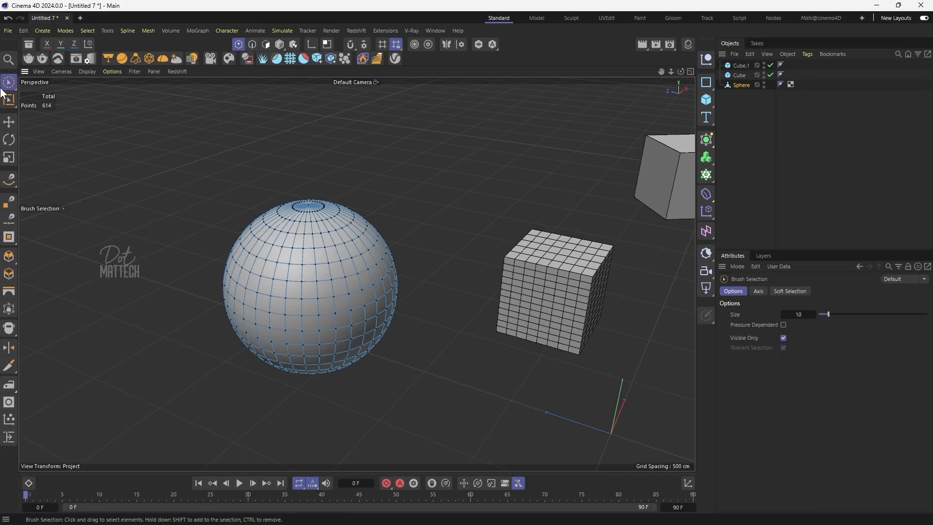
key("e")
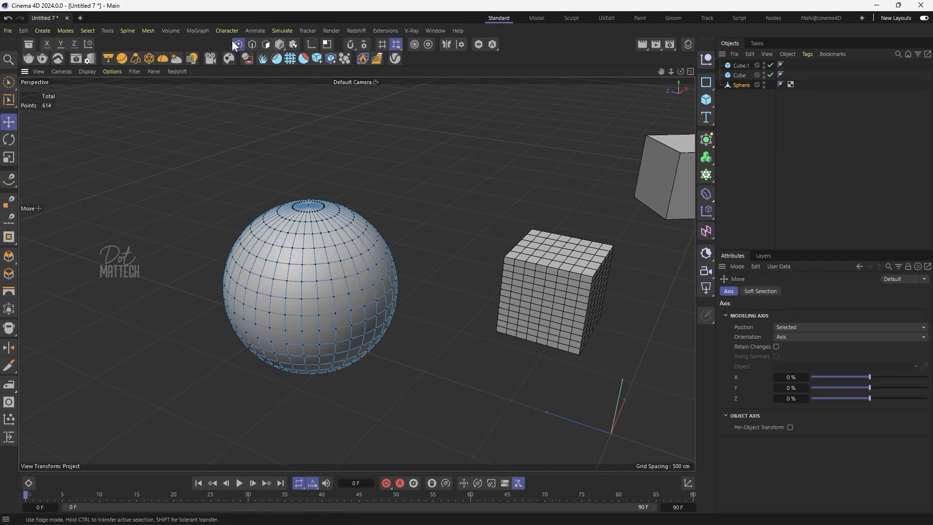
left_click(280, 45)
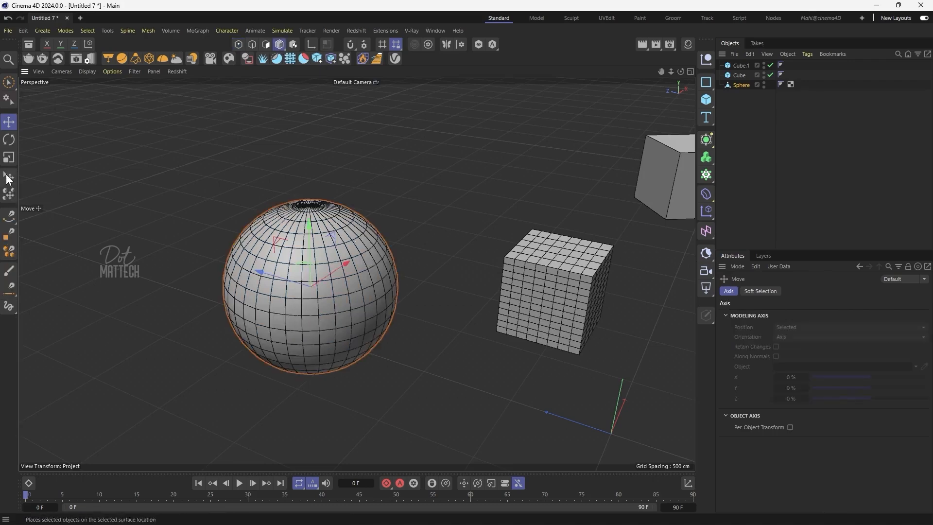
left_click(202, 242)
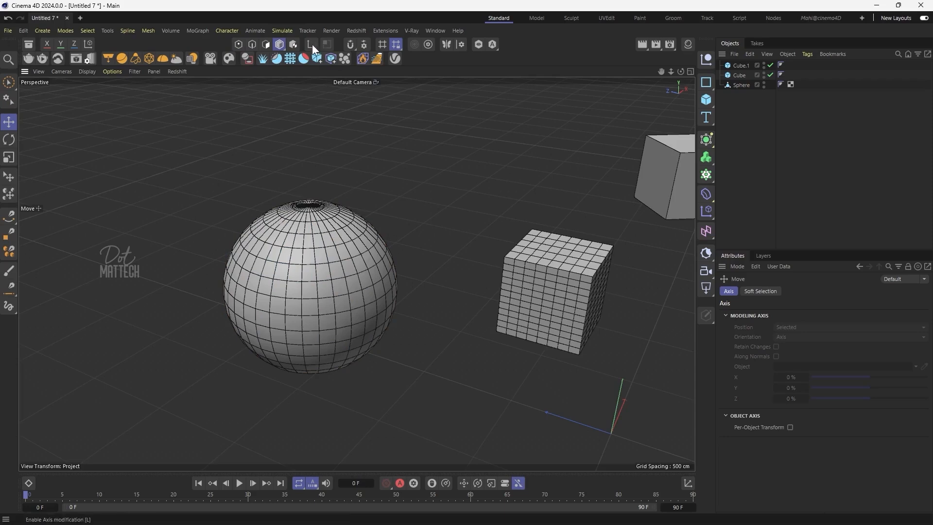
Enable snapping, move the sphere slightly in the viewport and disable snapping again
left_click(351, 45)
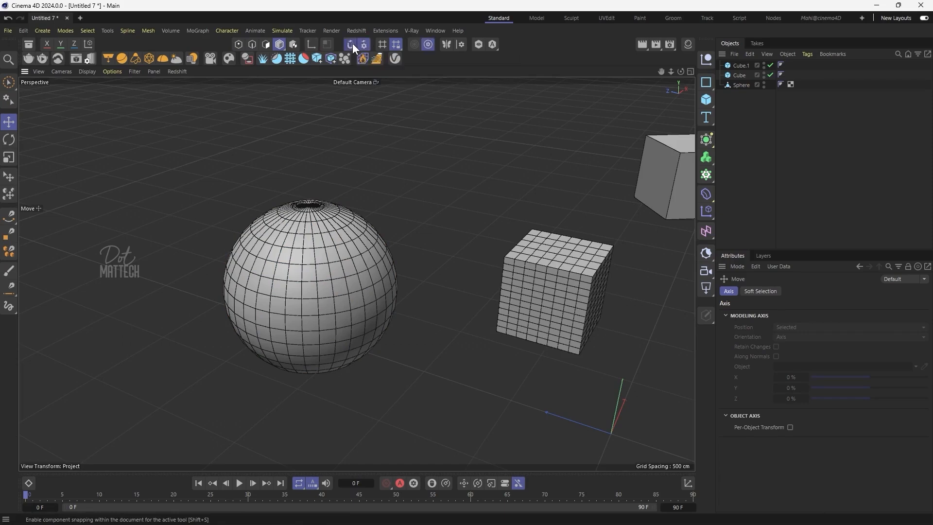
left_click(298, 286)
left_click_drag(313, 289, 330, 260)
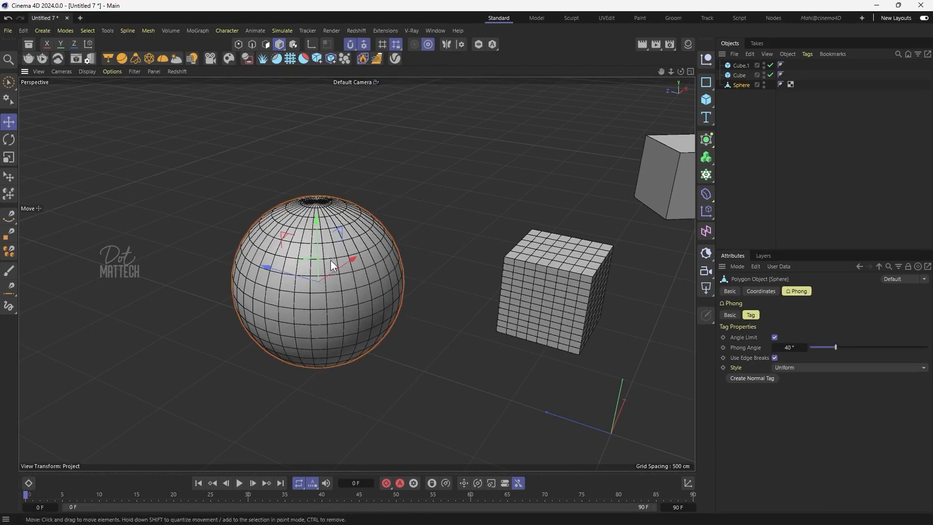
left_click(350, 44)
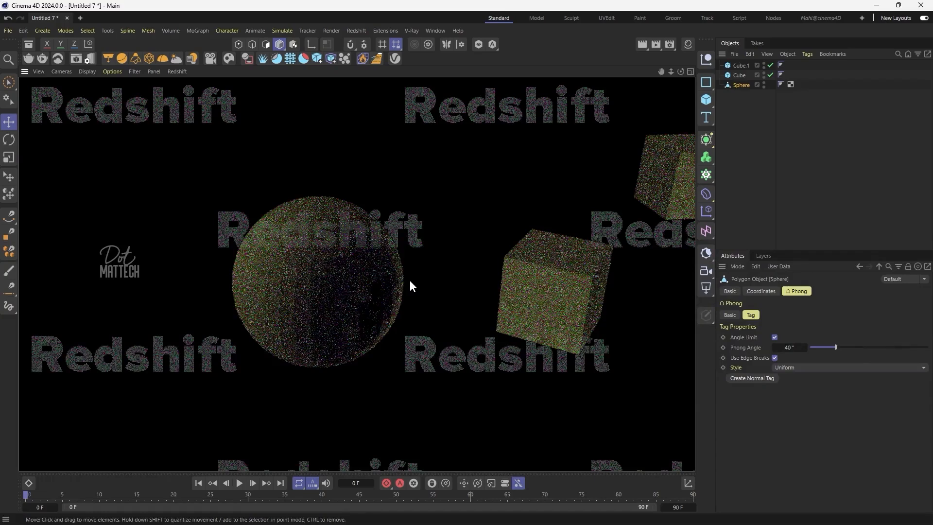
Deselect the sphere and change the renderer from Redshift to V-Ray in the render settings
left_click(476, 263)
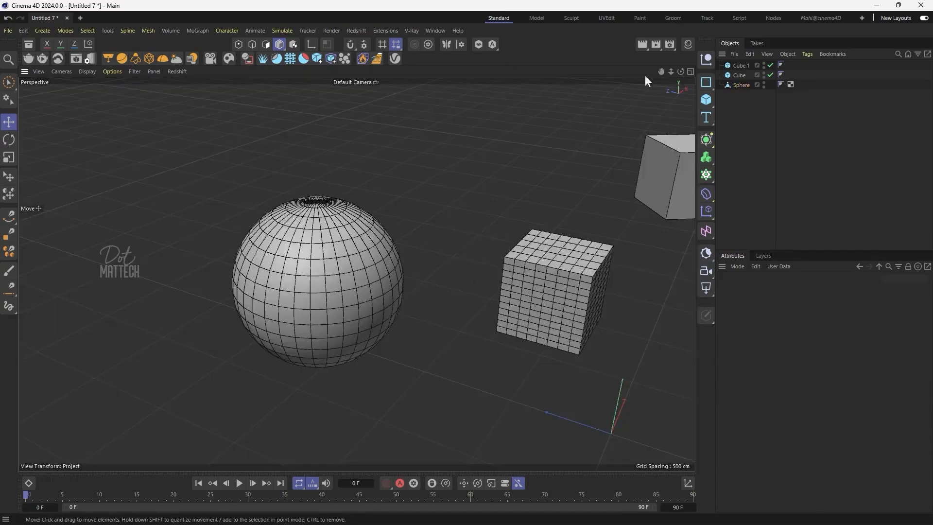
left_click(670, 46)
left_click_drag(663, 40, 247, 96)
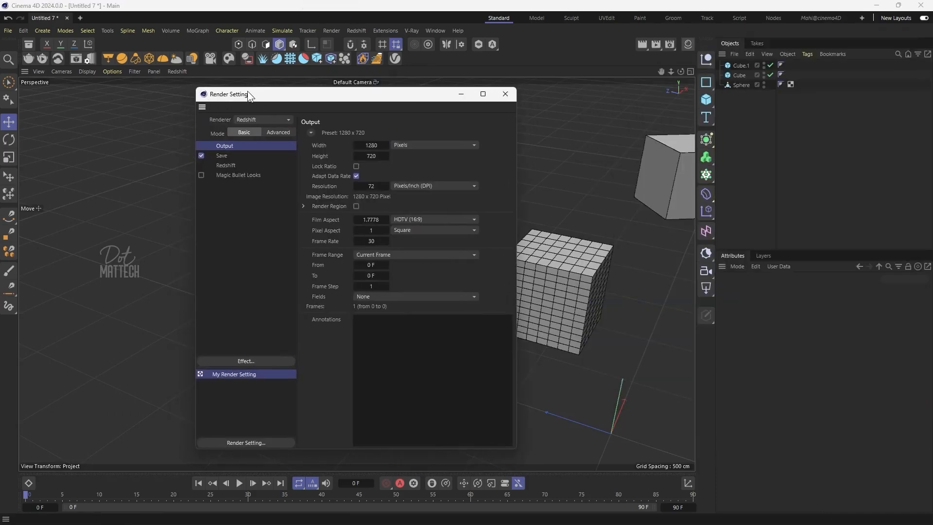
left_click(254, 120)
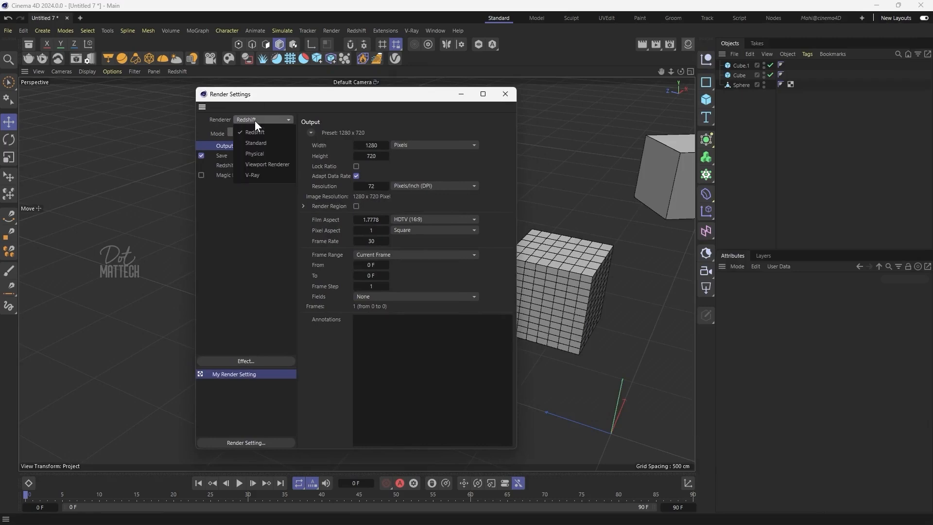
left_click(253, 174)
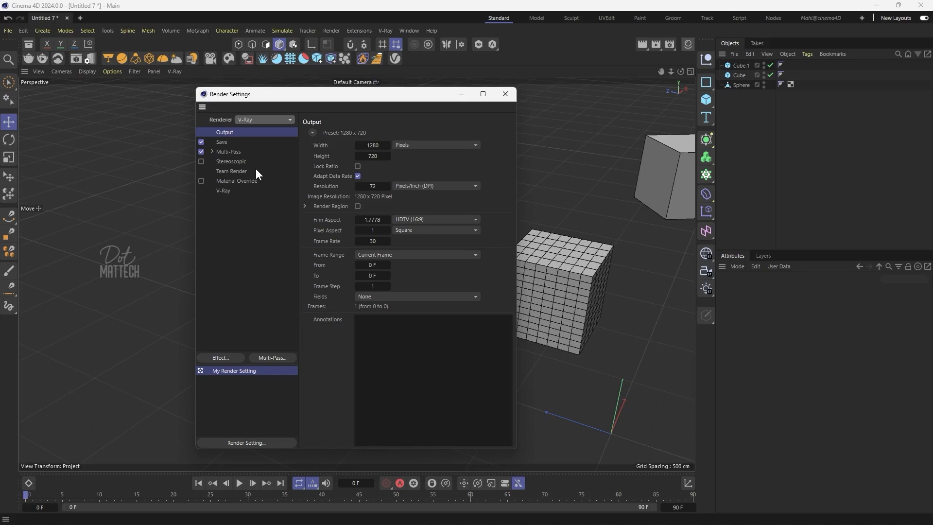
Look through the V-Ray Common, V-Ray, GI, Settings, Overrides and Interactive render options and close the render settings
left_click(228, 192)
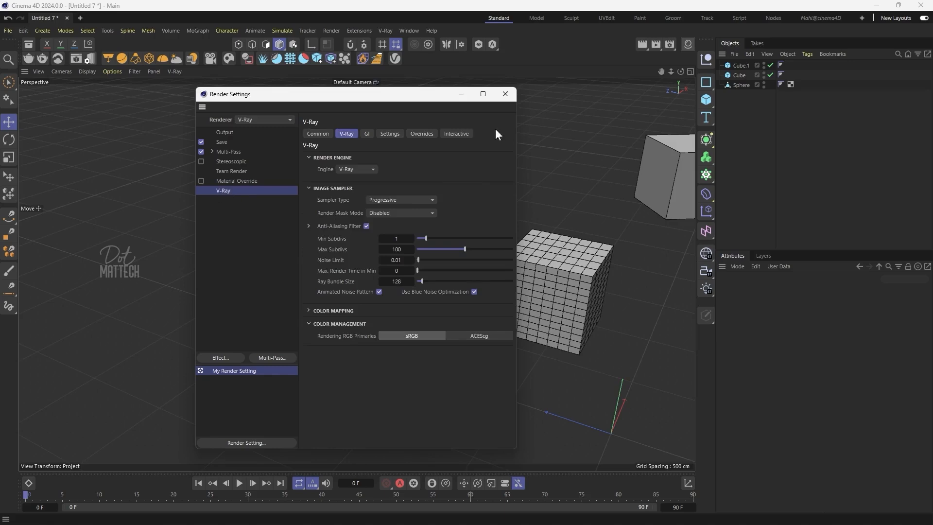
left_click(326, 133)
left_click(342, 134)
left_click(366, 135)
left_click(393, 136)
left_click(422, 135)
left_click(456, 135)
left_click(325, 133)
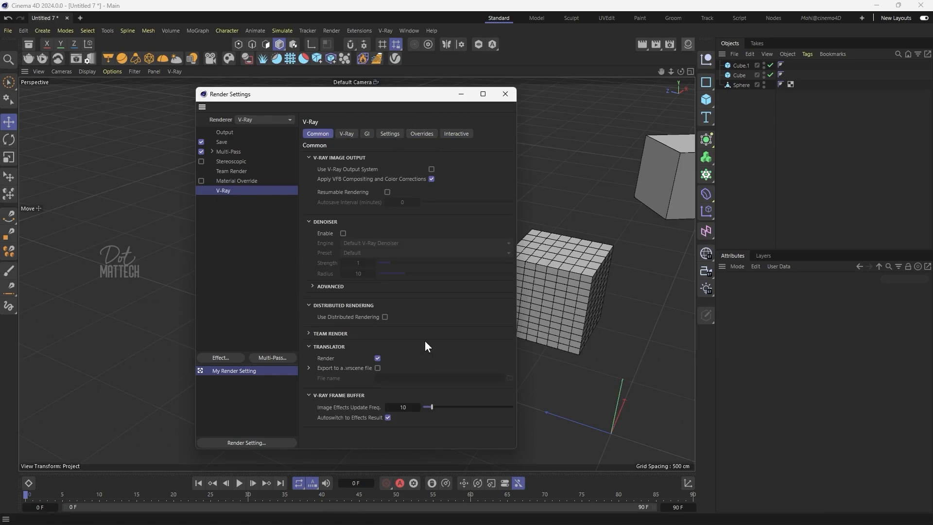
left_click(505, 94)
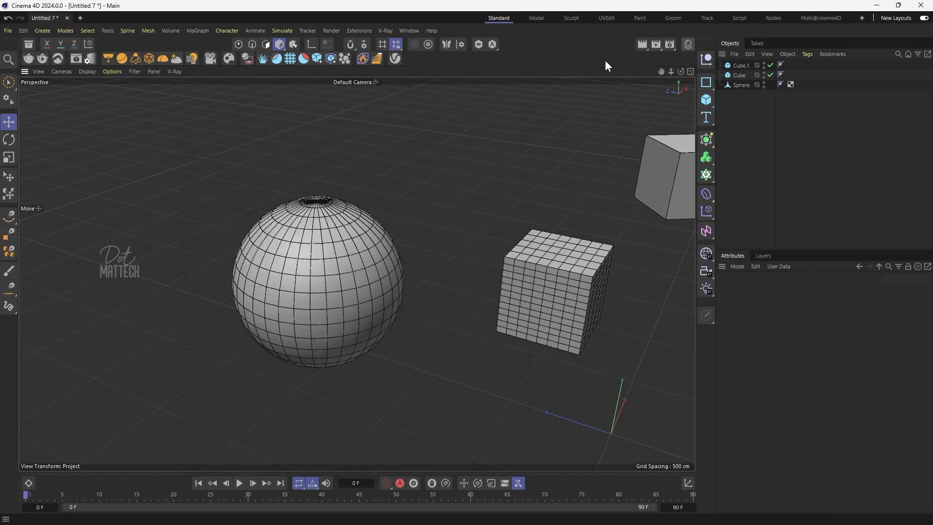
Render the perspective view and select the sphere in the viewport
left_click(643, 44)
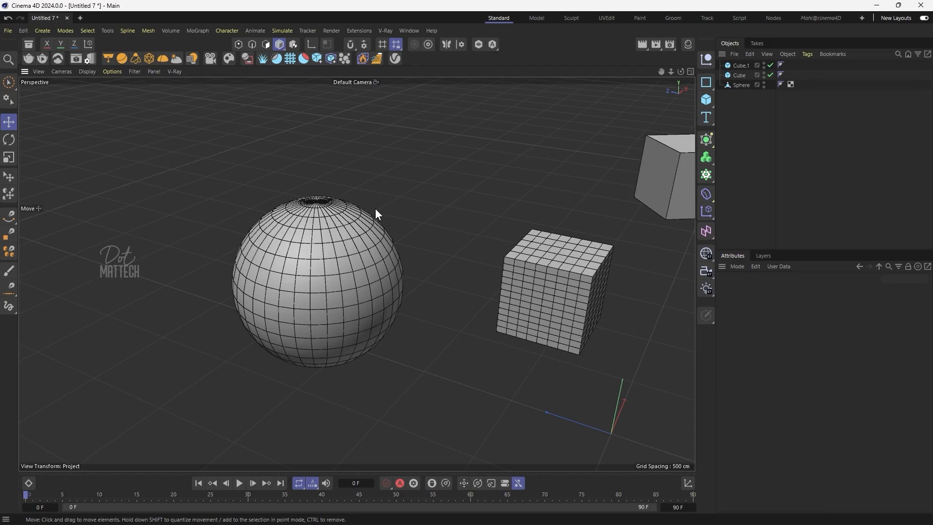
scroll(375, 209, "down", 3)
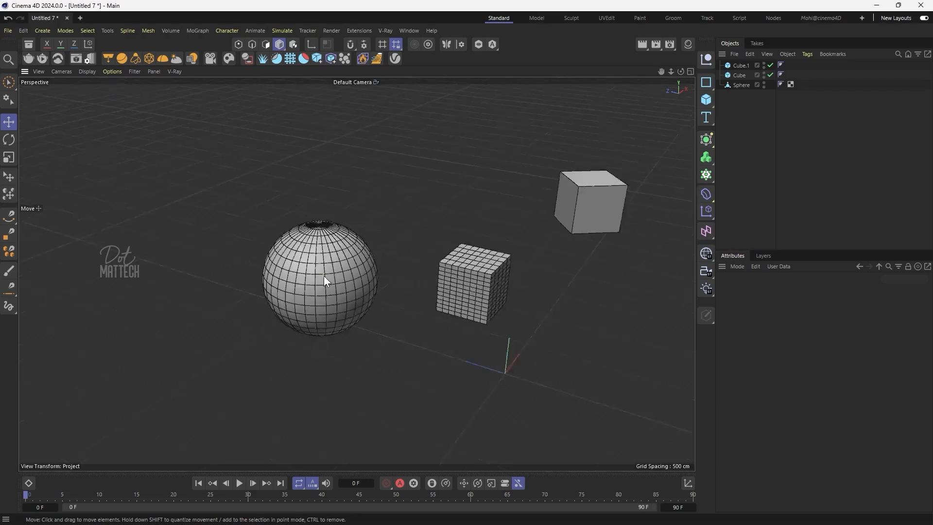
left_click(321, 275)
Examine the sphere and both cubes from several angles and distances in the perspective view
mouse_move(401, 164)
left_mouse_down()
mouse_move(415, 170)
mouse_move(412, 156)
left_mouse_up()
left_click_drag(263, 375, 459, 347, "alt")
scroll(459, 342, "down", 4)
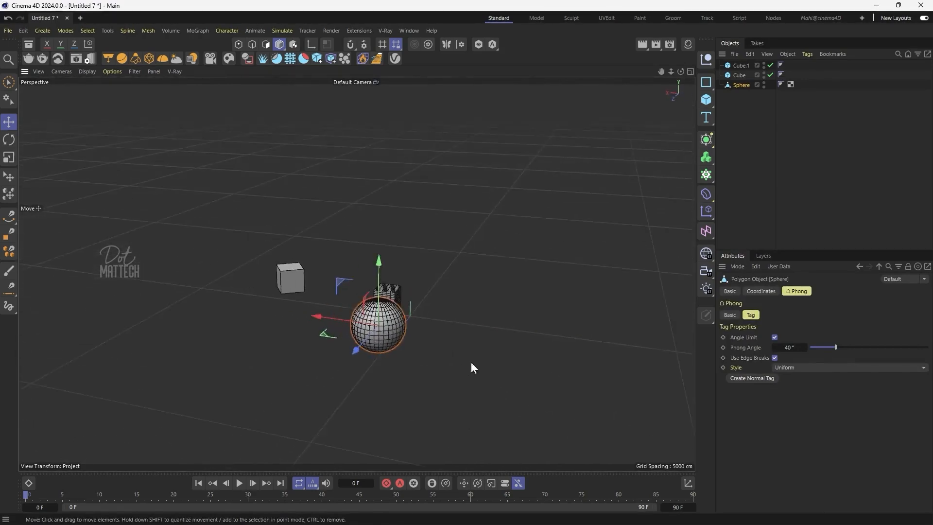
left_click_drag(314, 220, 169, 141, "alt")
left_click_drag(426, 176, 290, 209, "alt")
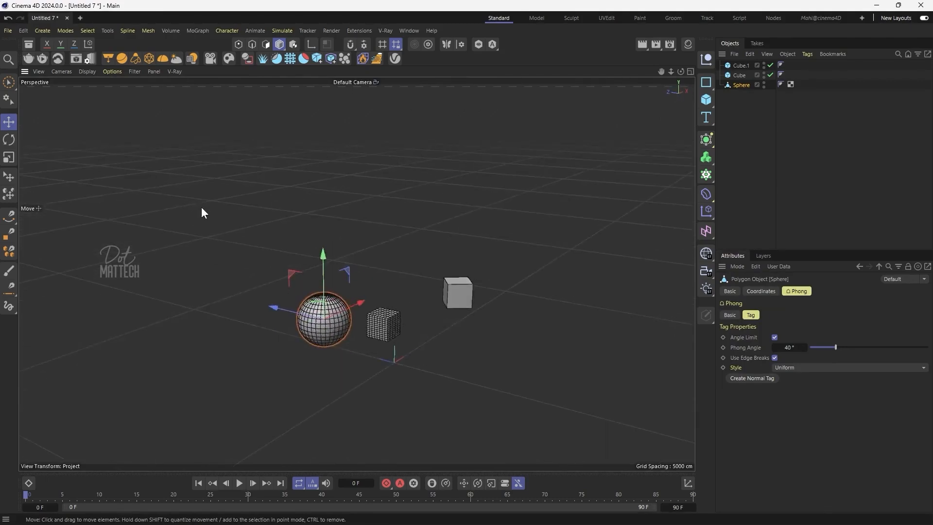
left_click_drag(212, 325, 419, 295, "alt")
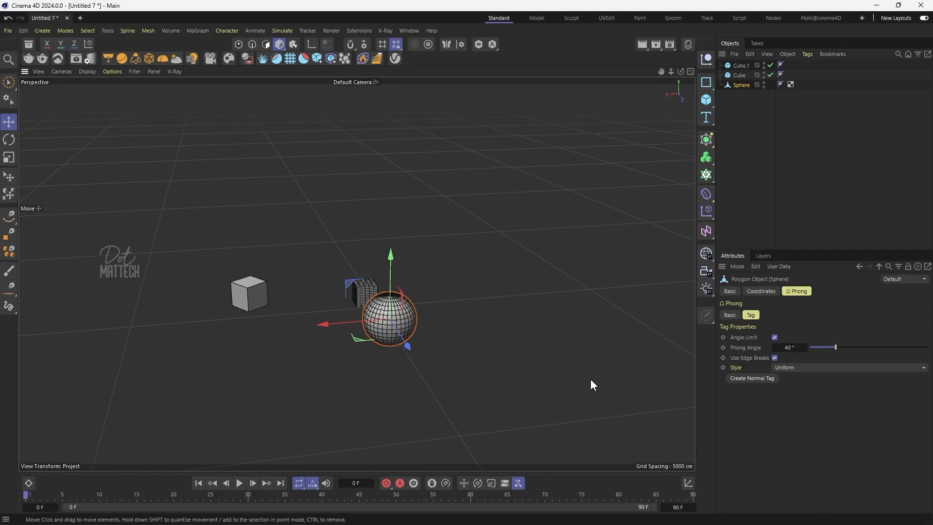
scroll(422, 288, "up", 5)
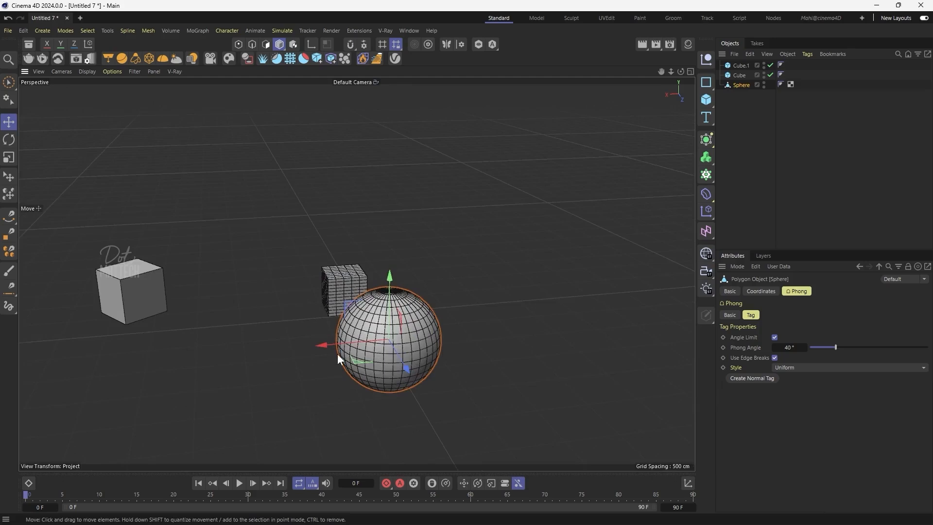
left_click_drag(308, 378, 162, 363, "alt")
left_click_drag(311, 290, 381, 295, "alt")
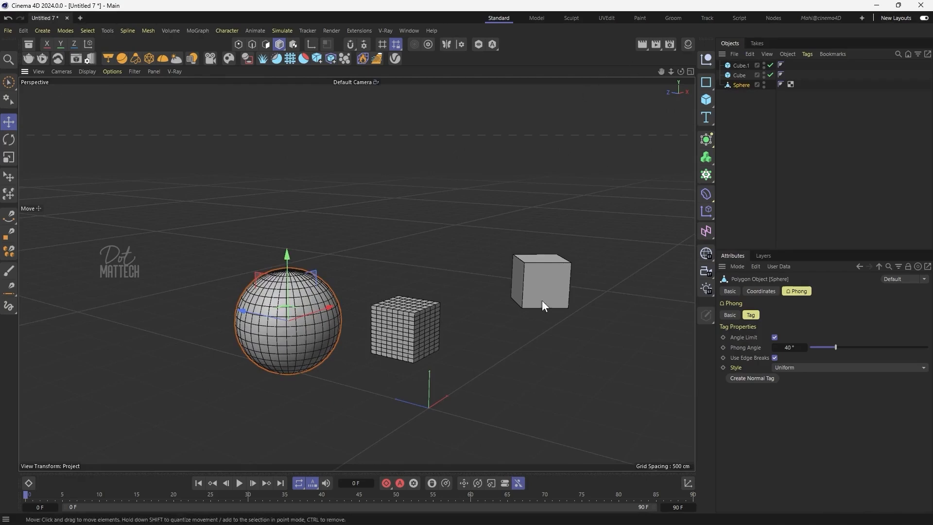
Show the Material Manager beside the viewport and hide it again
left_click(689, 44)
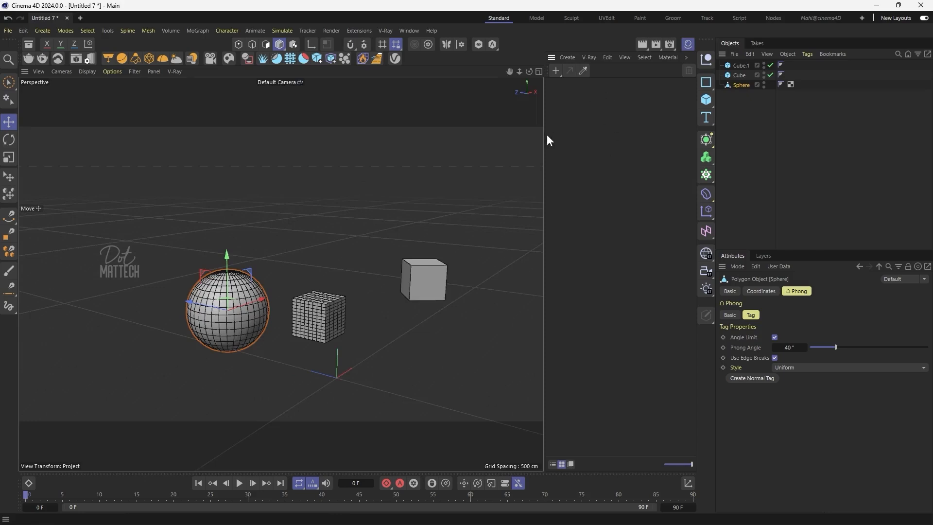
left_click(688, 44)
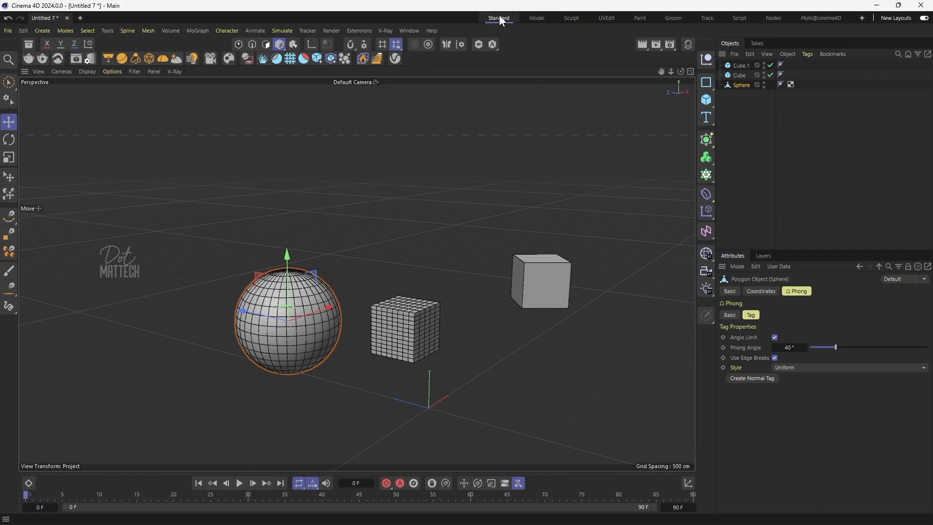
Look through the Model, Sculpt, UVEdit, Paint, Groom, Track, Script and custom user layouts and return to the Standard layout
left_click(535, 19)
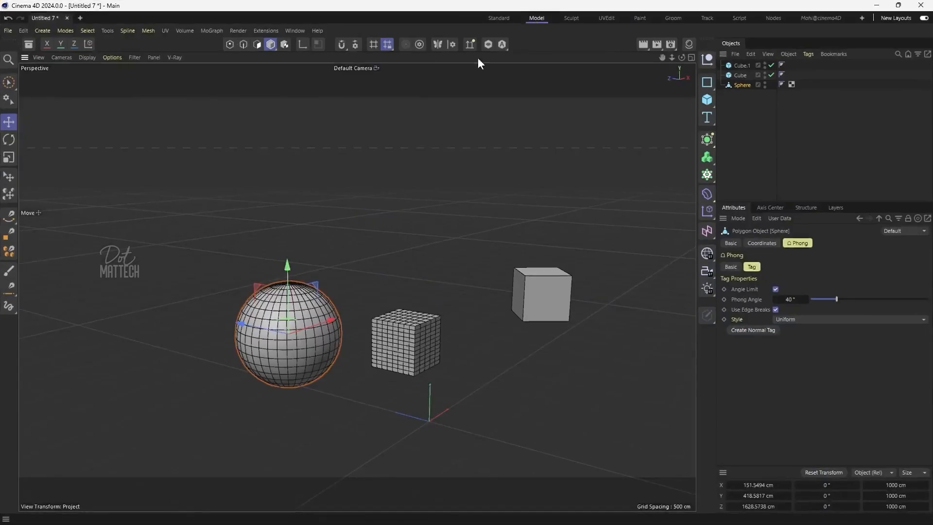
left_click(565, 18)
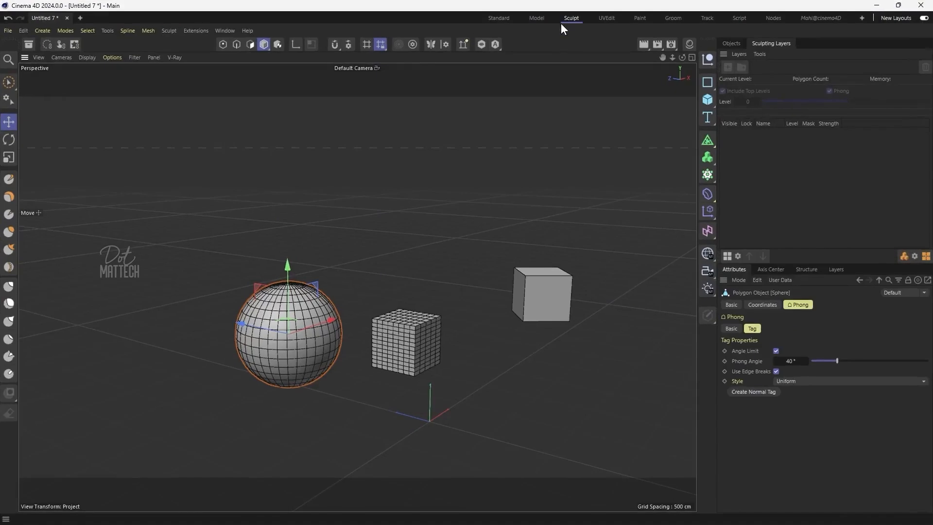
left_click(607, 18)
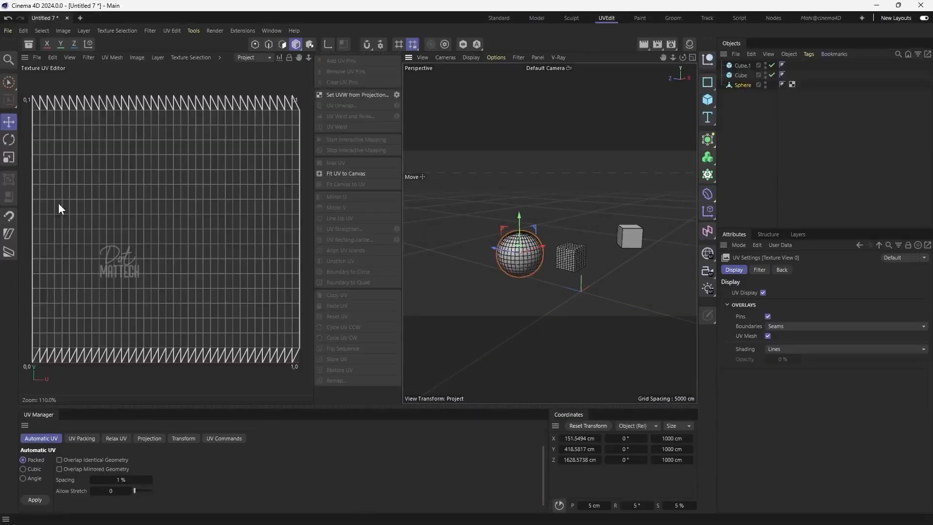
left_click(643, 17)
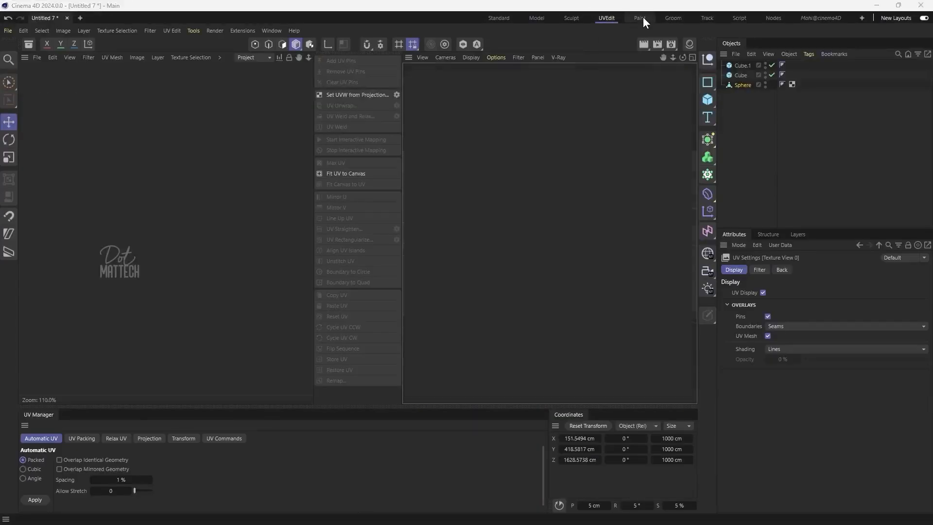
left_click(675, 21)
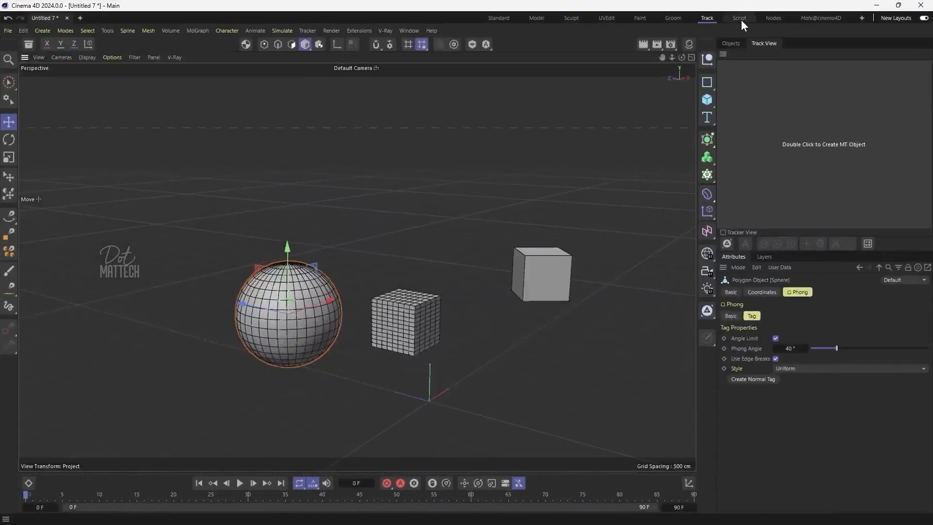
left_click(738, 21)
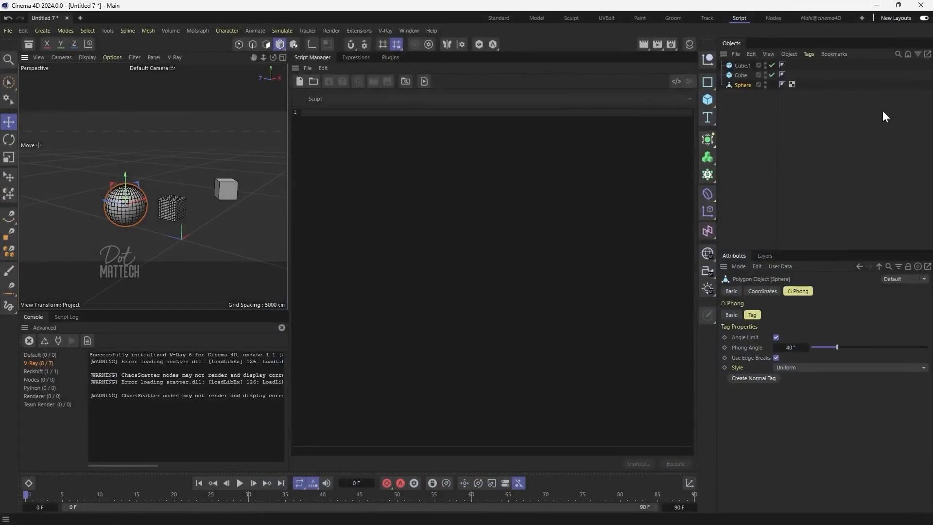
left_click(810, 18)
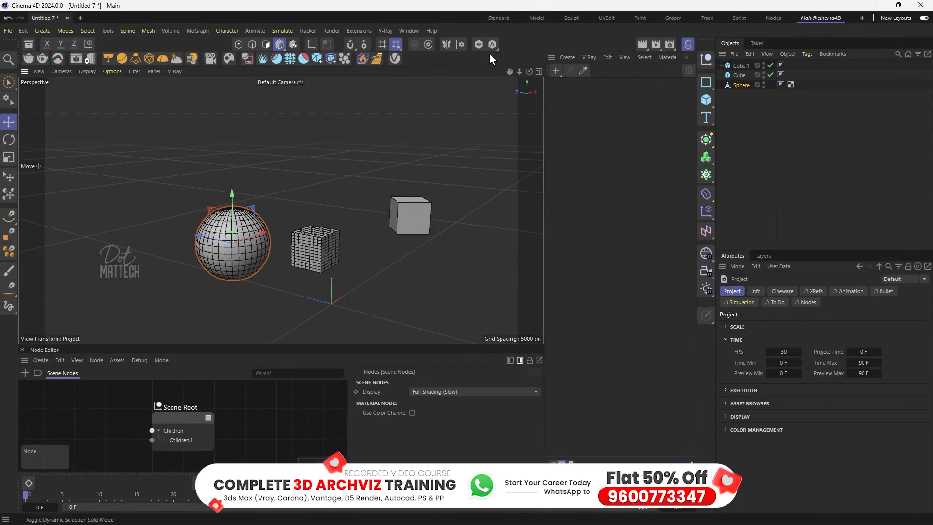
left_click(498, 19)
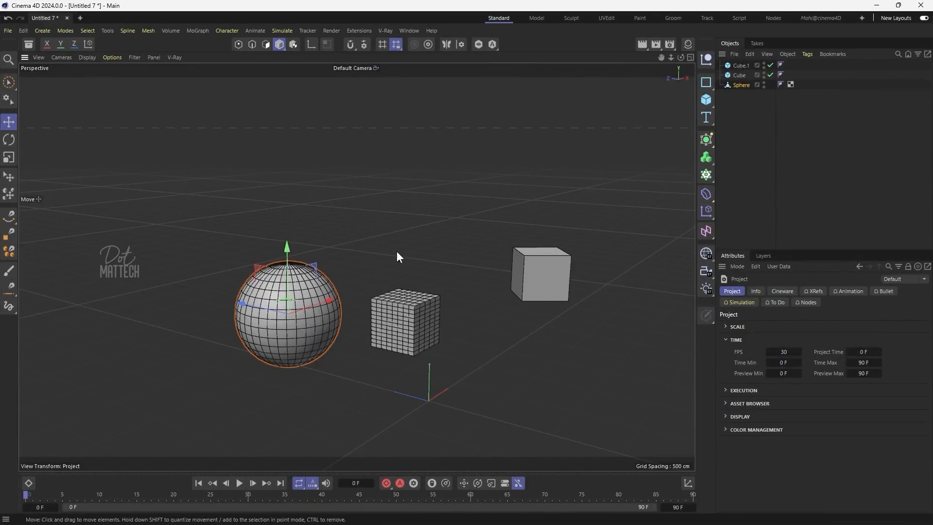
Open the V-Ray toolbar from the V-Ray tools and dock it above the viewport
left_click(407, 30)
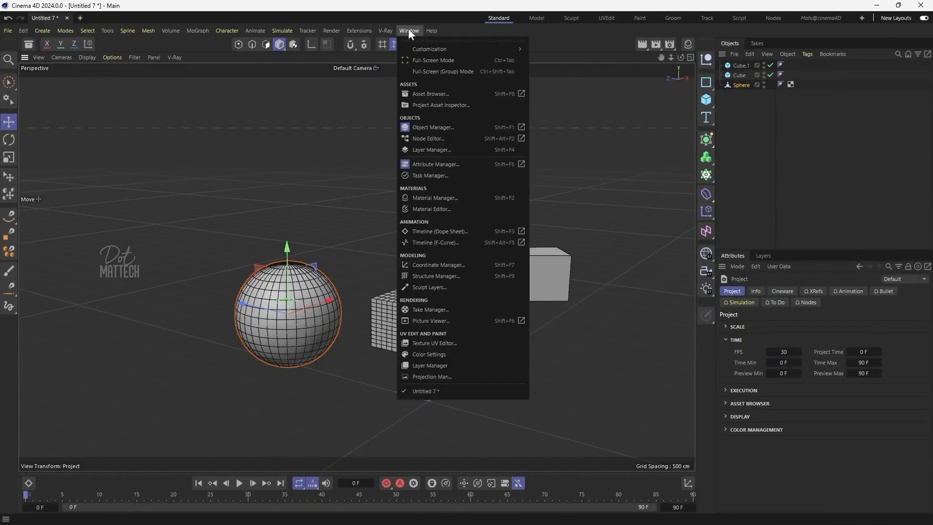
mouse_move(420, 54)
left_click(396, 77)
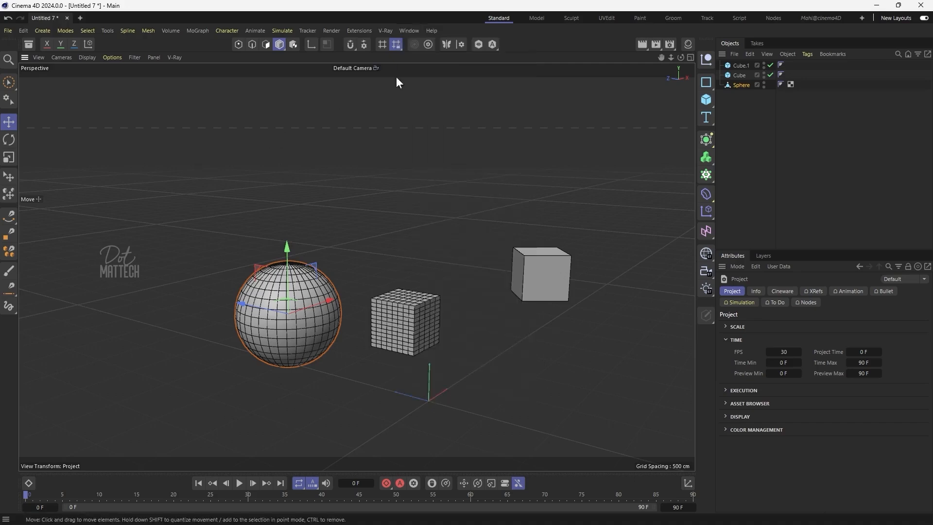
left_click(382, 30)
mouse_move(431, 192)
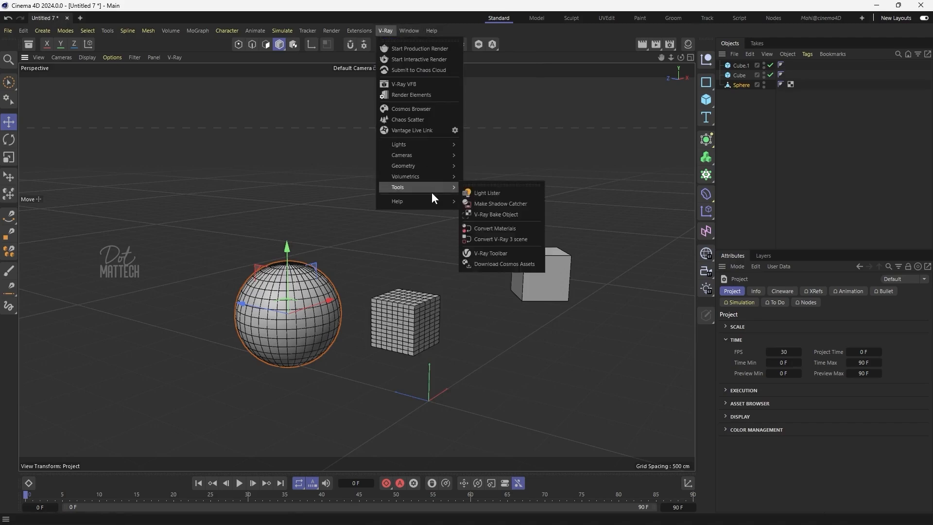
left_click(488, 253)
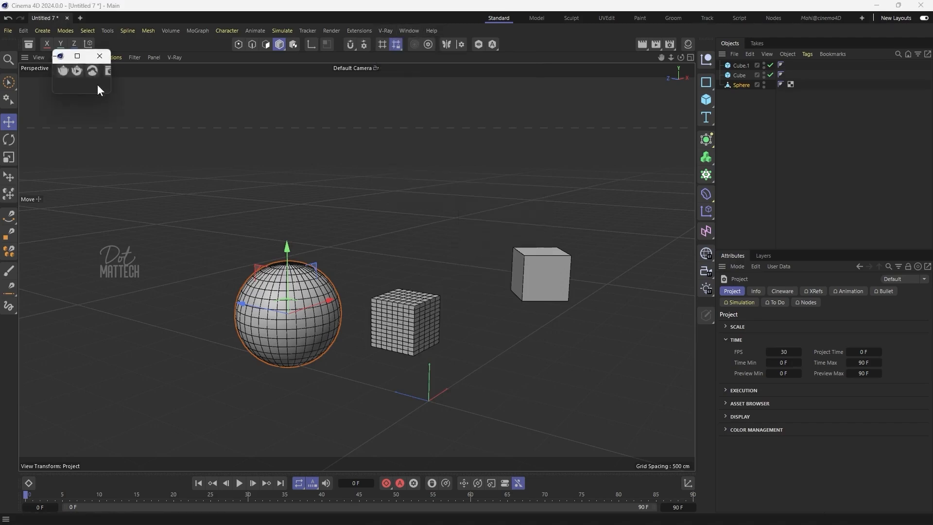
left_click_drag(55, 78, 37, 54)
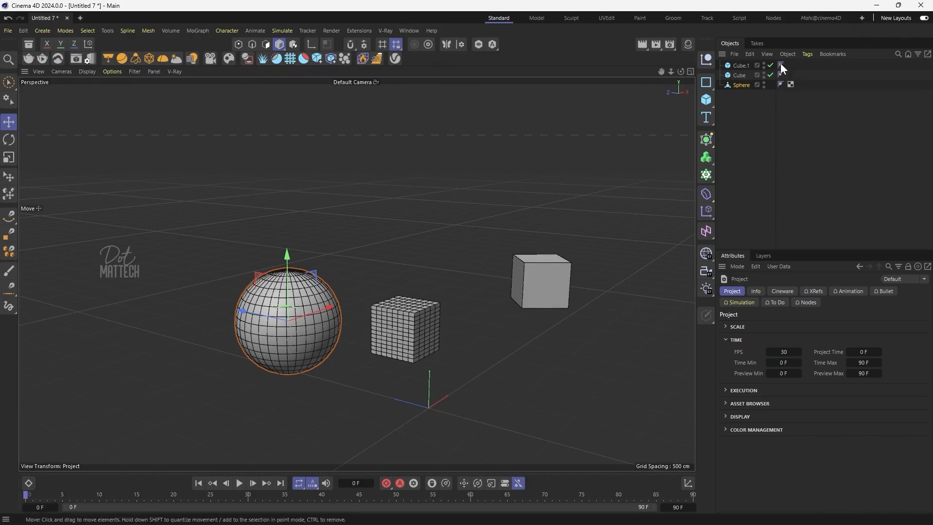
Open the dialog for saving the current layout and cancel it without saving
left_click(862, 19)
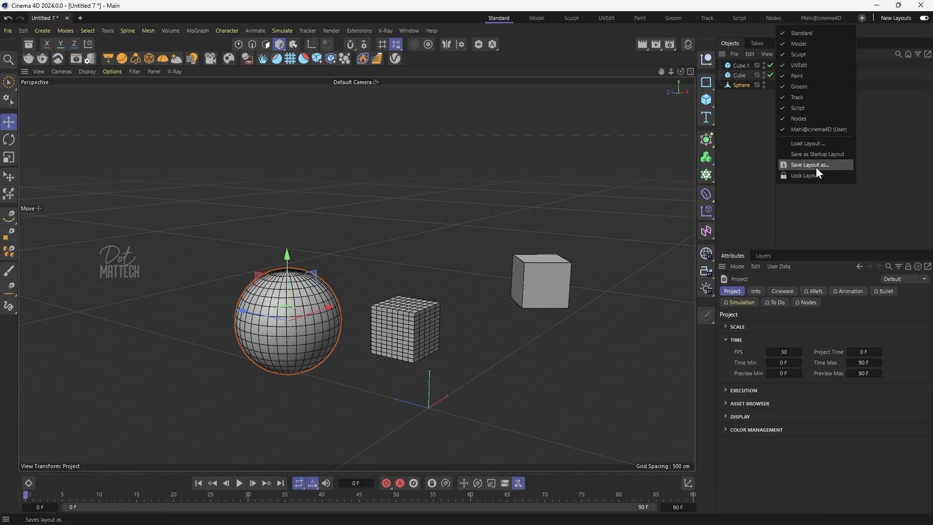
left_click(799, 166)
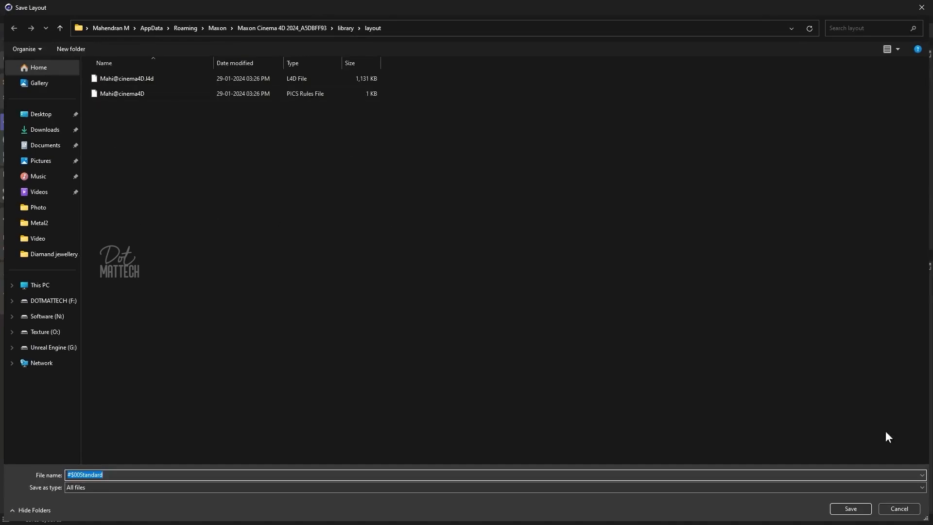
left_click(899, 509)
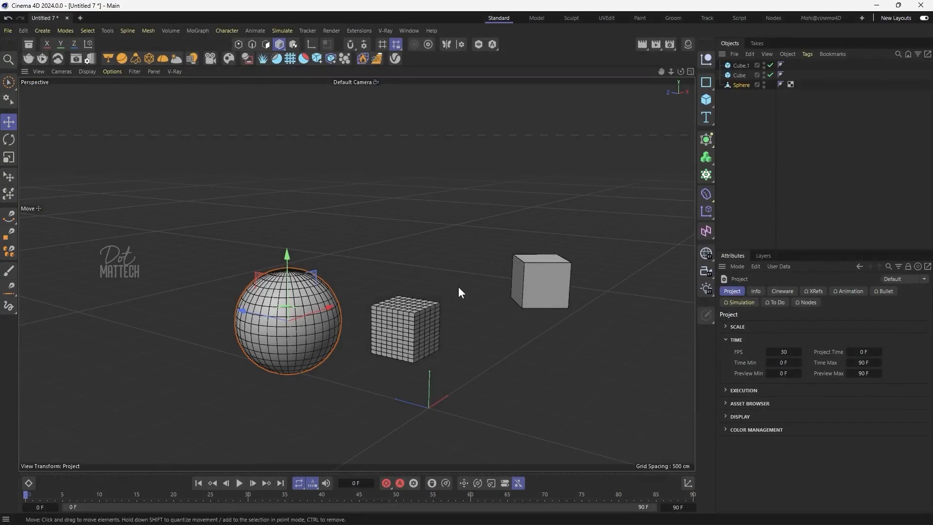
Frame the sphere and cubes in the perspective view, add a V-Ray physical camera from that view and clear the selection
left_click_drag(489, 330, 480, 272, "alt")
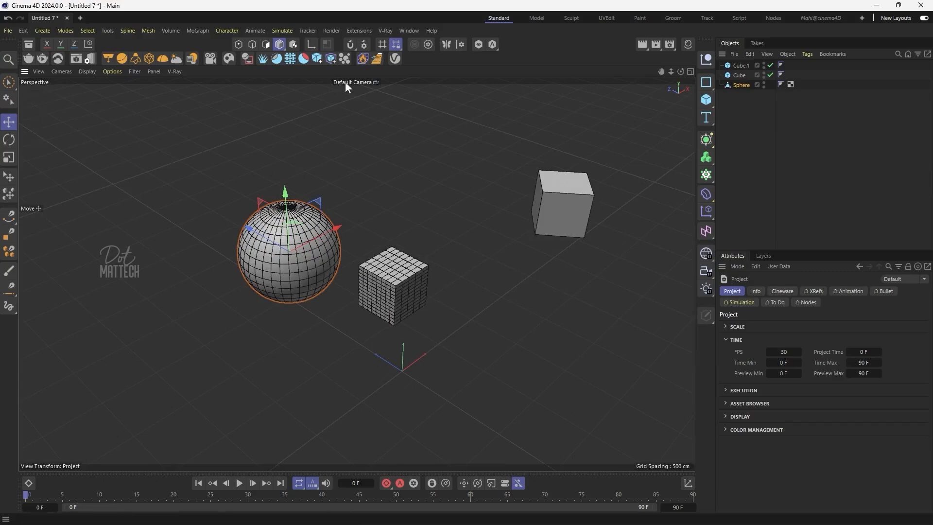
left_click_drag(407, 199, 378, 200)
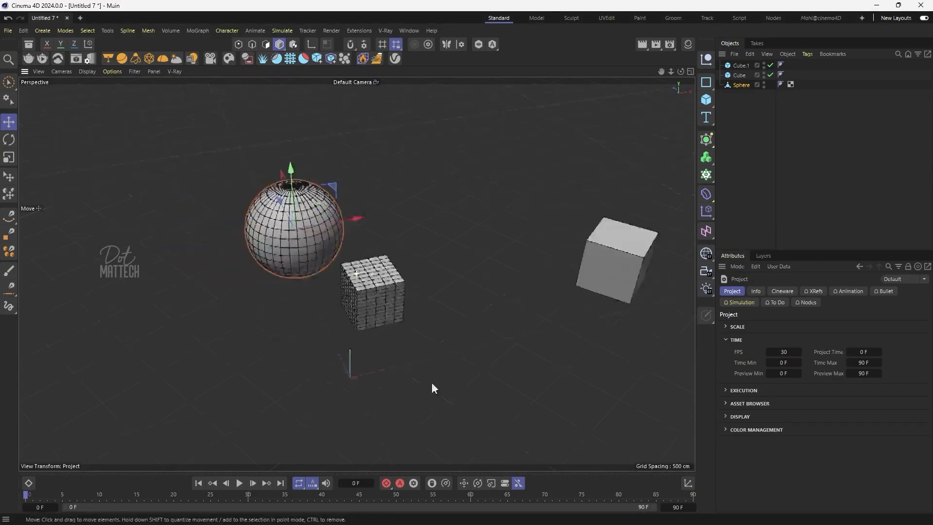
left_click_drag(434, 389, 495, 356, "alt")
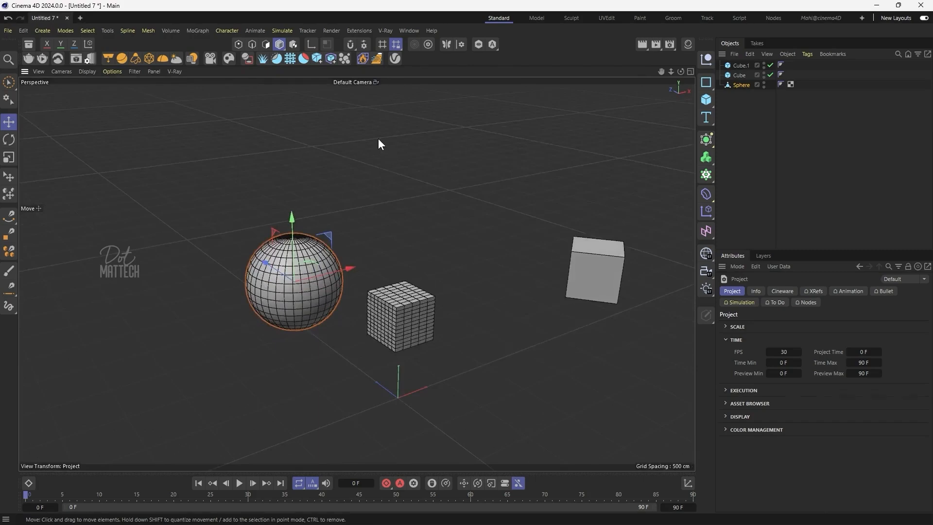
scroll(407, 337, "up", 4)
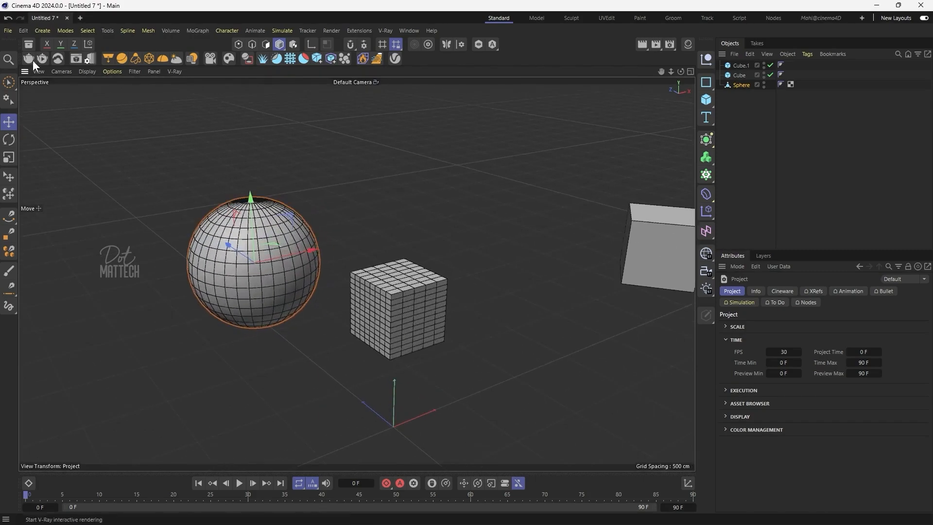
left_click(212, 59)
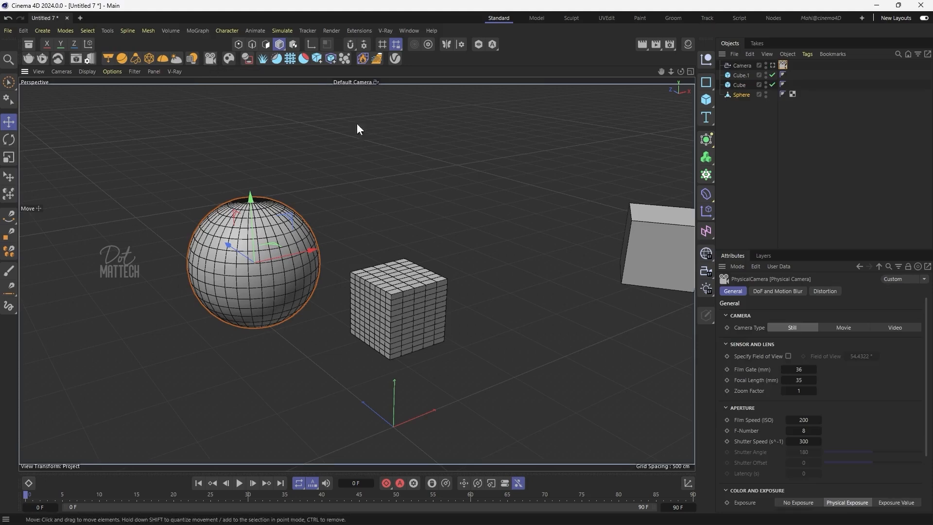
left_click(378, 171)
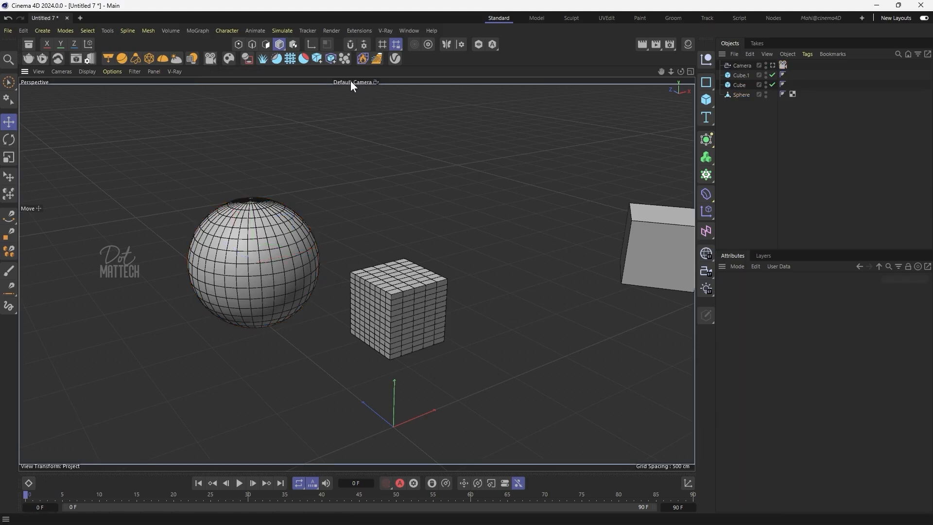
View the new camera from outside and select the camera, both cubes and the sphere in turn in the object list, finishing on the camera
left_click_drag(185, 246, 270, 273, "alt")
scroll(297, 307, "down", 6)
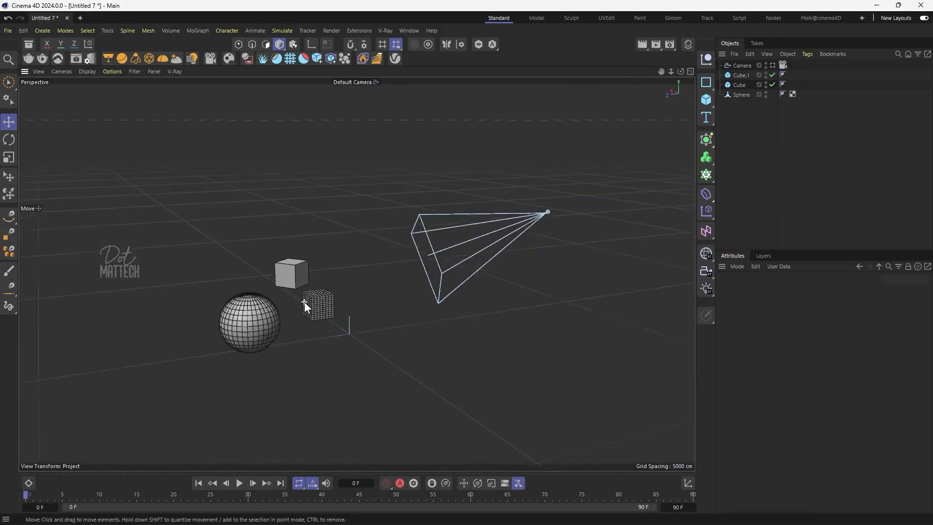
left_click_drag(520, 238, 469, 273, "alt")
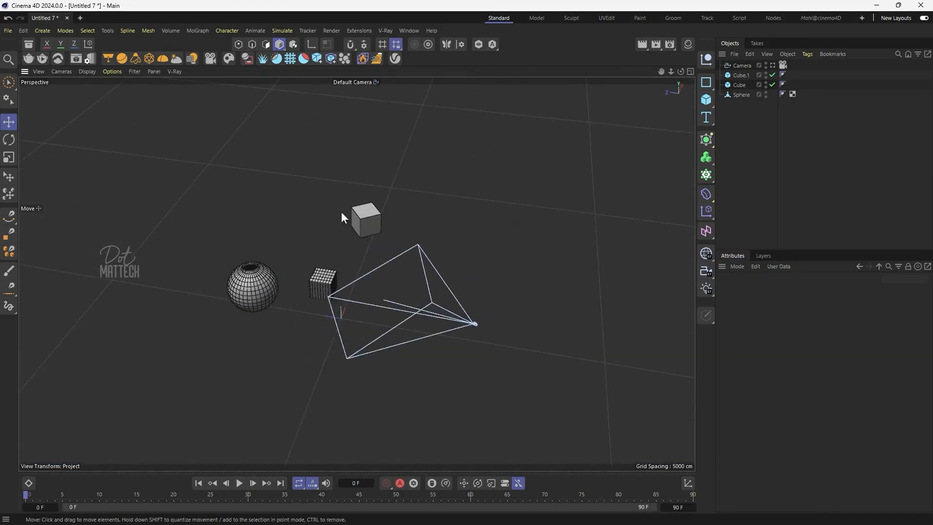
left_click(740, 76)
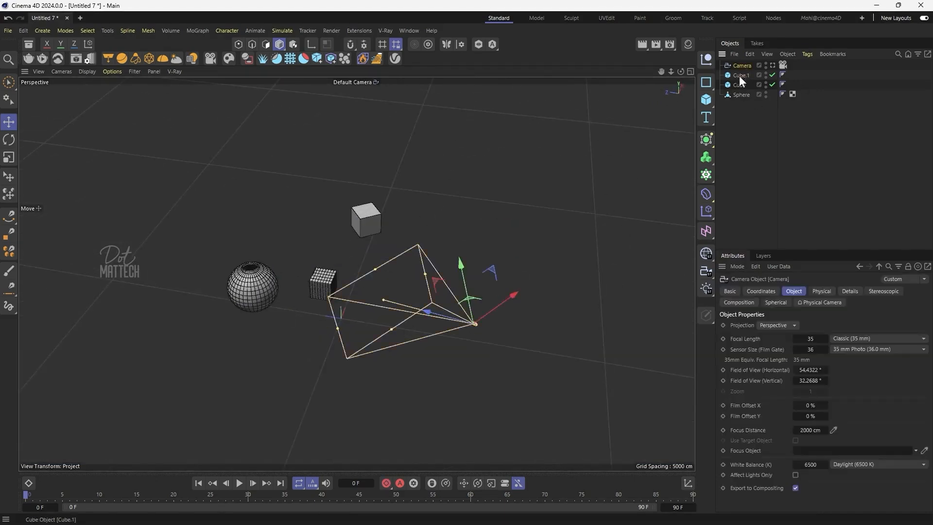
left_click(739, 85)
left_click(740, 94)
left_click(744, 66)
left_click(742, 75)
left_click(739, 84)
left_click(740, 94)
left_click(742, 75)
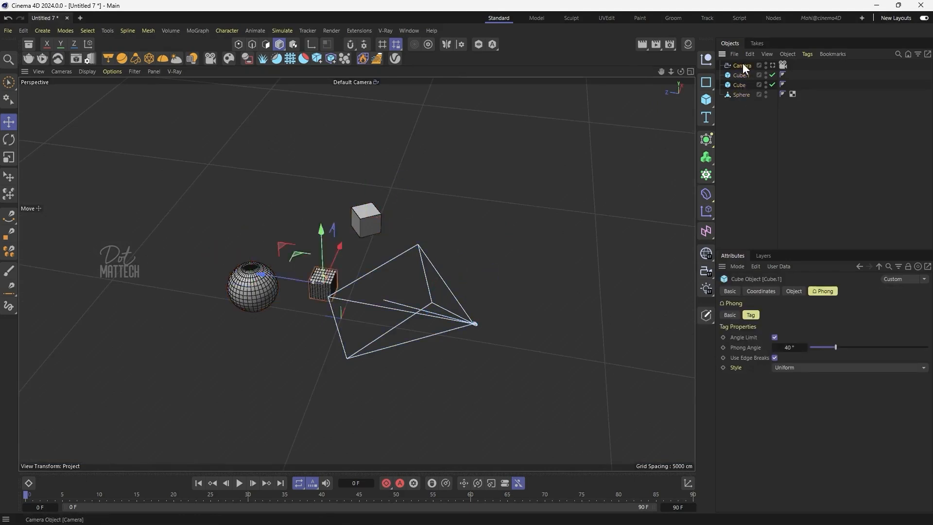
left_click(743, 66)
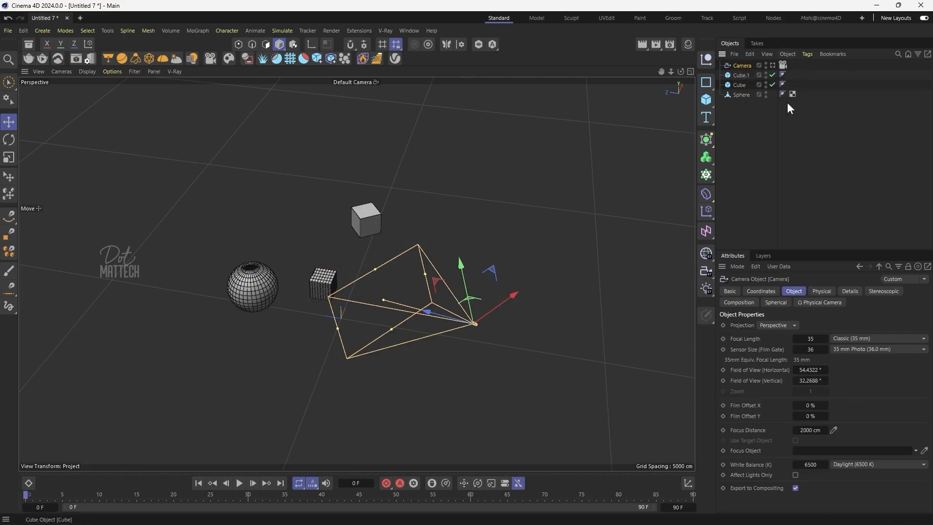
Look through the new camera and reposition it so the sphere and both cubes are framed
left_click(773, 65)
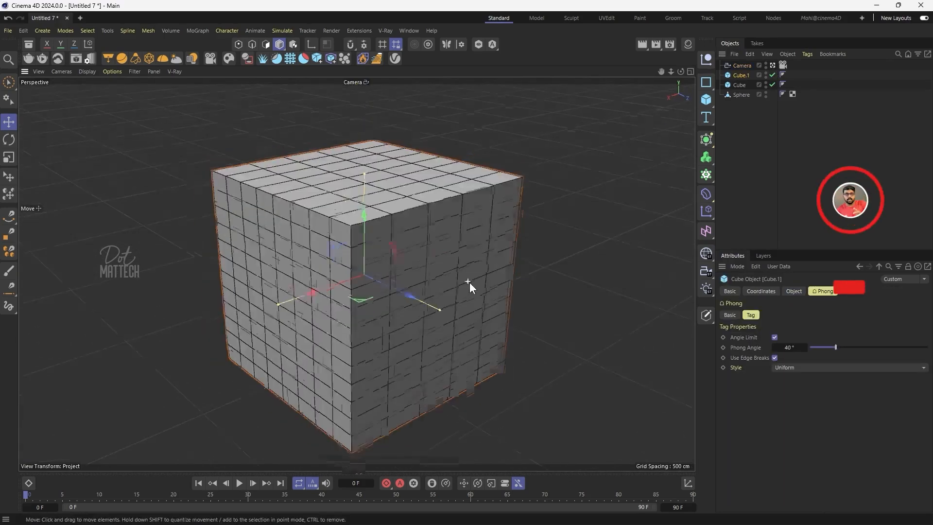
scroll(470, 282, "down", 5)
scroll(490, 268, "down", 10)
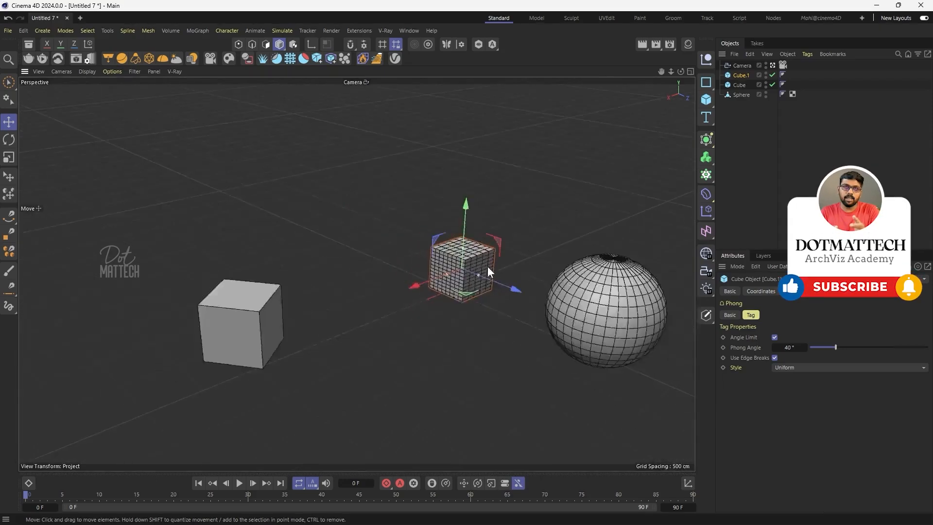
left_click_drag(462, 336, 323, 339, "alt")
scroll(501, 287, "down", 2)
scroll(395, 304, "up", 1)
scroll(437, 273, "up", 6)
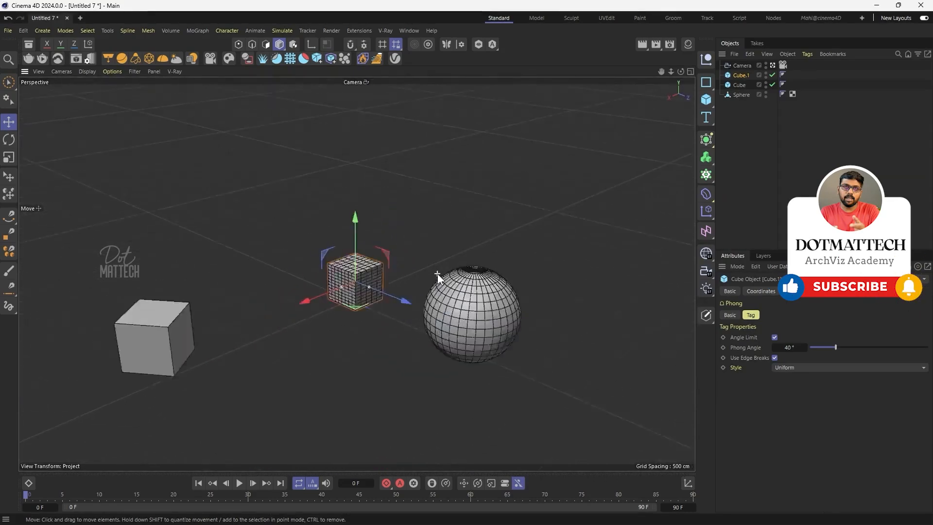
left_click_drag(346, 290, 357, 254, "alt")
left_click_drag(328, 319, 557, 306, "alt")
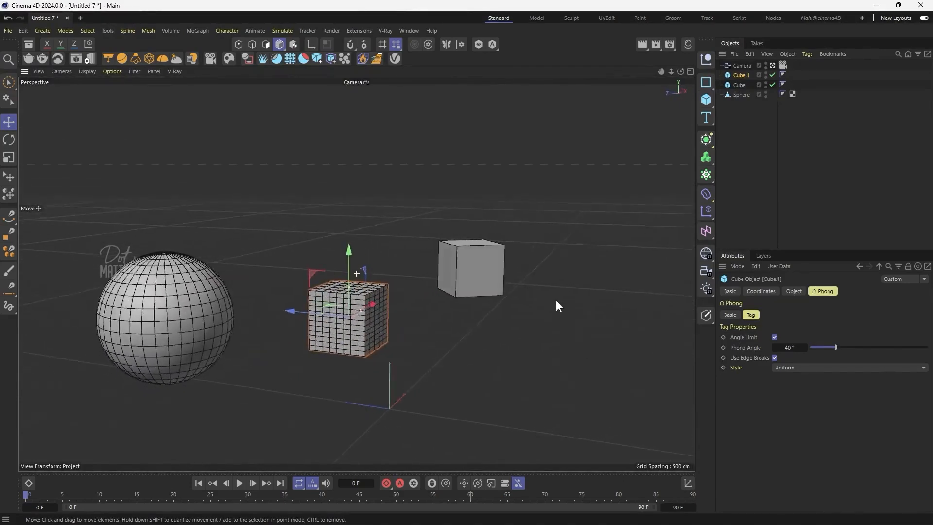
left_click_drag(390, 306, 523, 200, "alt")
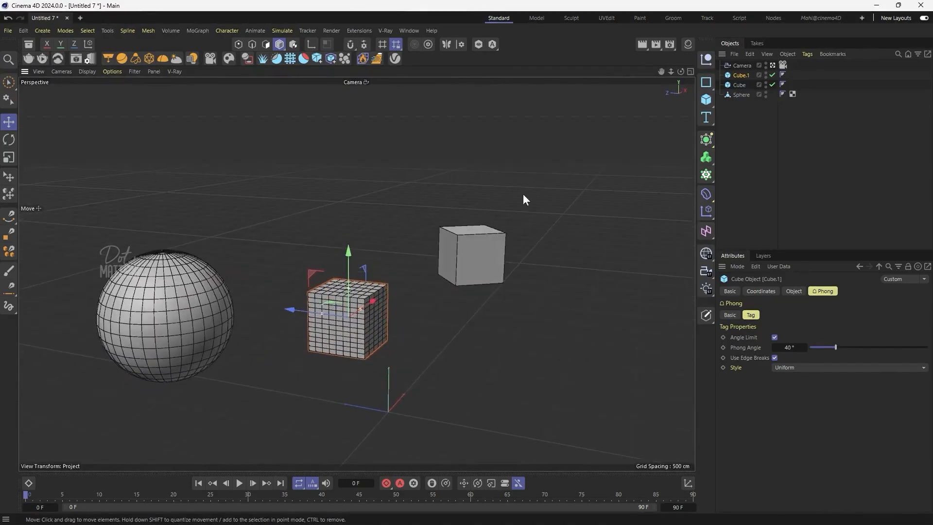
Leave the camera view, clear the selection and inspect the camera from outside with the Default Camera, switching back to Camera for viewing
left_click(773, 64)
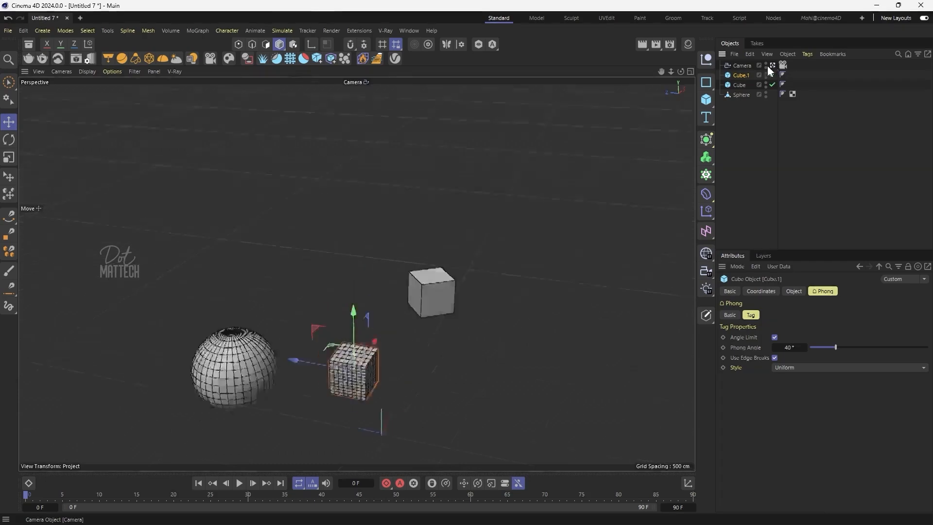
left_click_drag(286, 299, 415, 225, "alt")
left_click(415, 226)
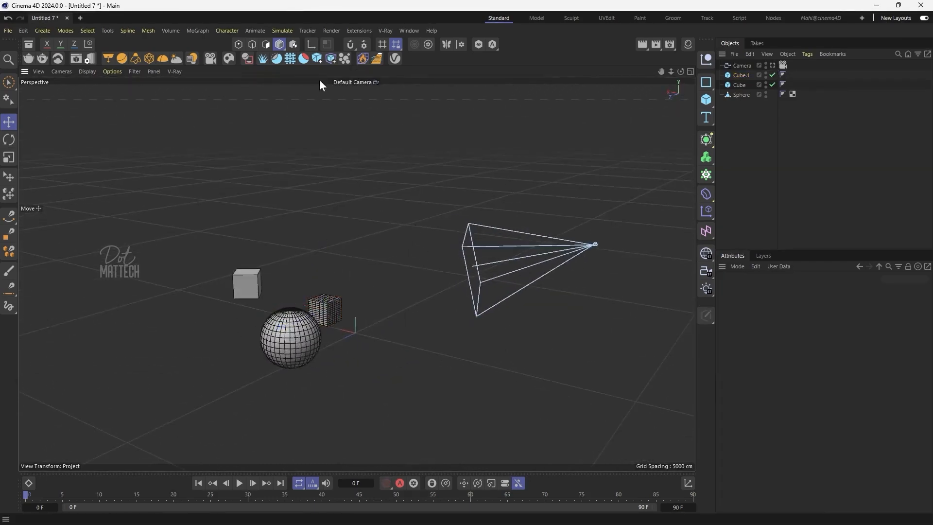
left_click(347, 81)
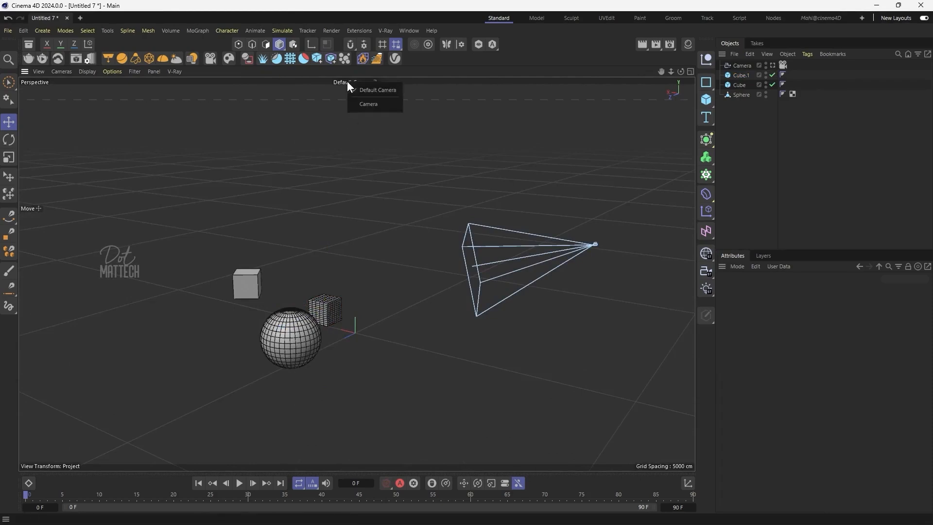
left_click(369, 105)
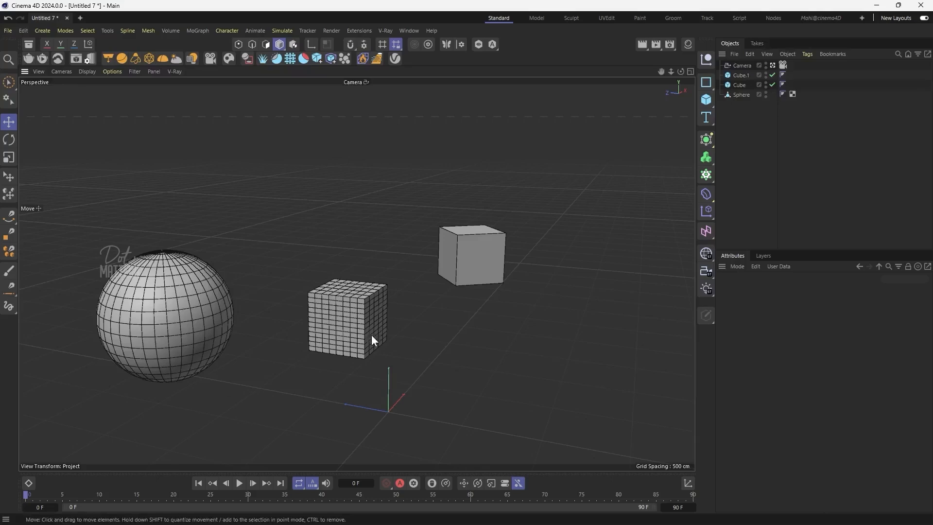
Adjust the camera's framing of the sphere and both cubes, and raise the sphere vertically
left_click_drag(372, 372, 343, 360, "alt")
scroll(344, 296, "down", 3)
scroll(344, 296, "up", 2)
left_click_drag(343, 297, 394, 214, "alt")
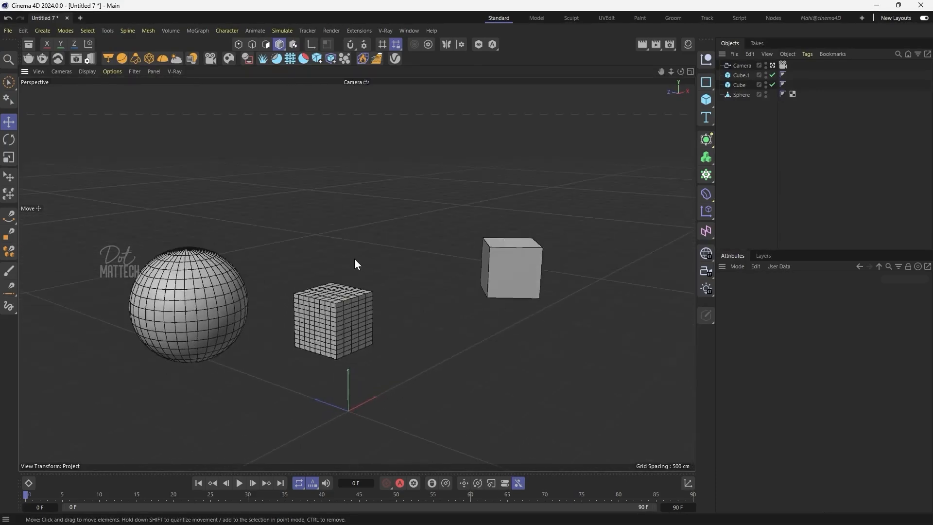
left_click(186, 298)
left_click_drag(189, 273, 193, 229)
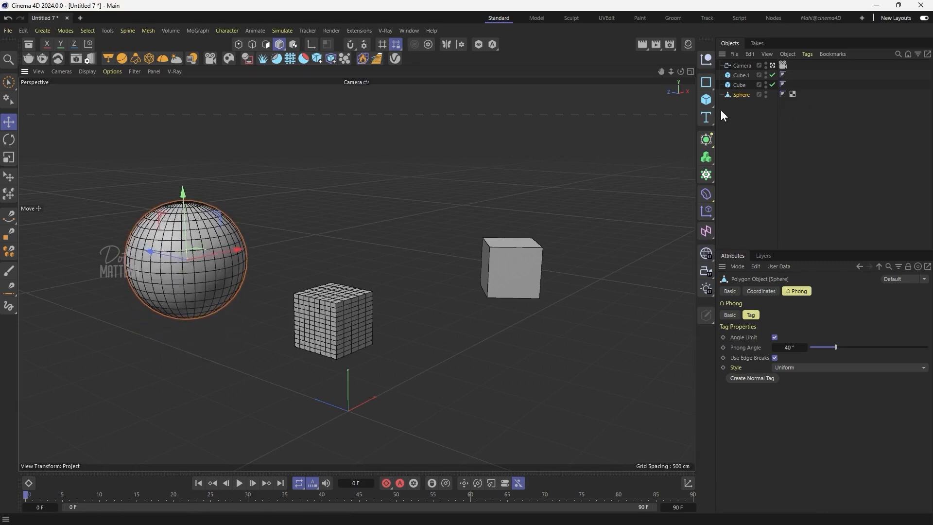
Add a plane and scale it up uniformly into a large floor for the sphere and cubes
left_click(704, 98)
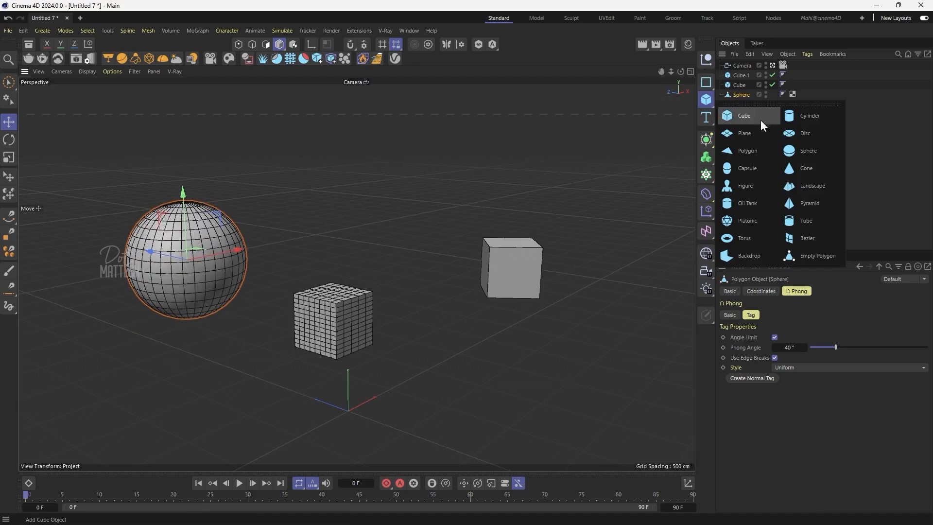
left_click(743, 134)
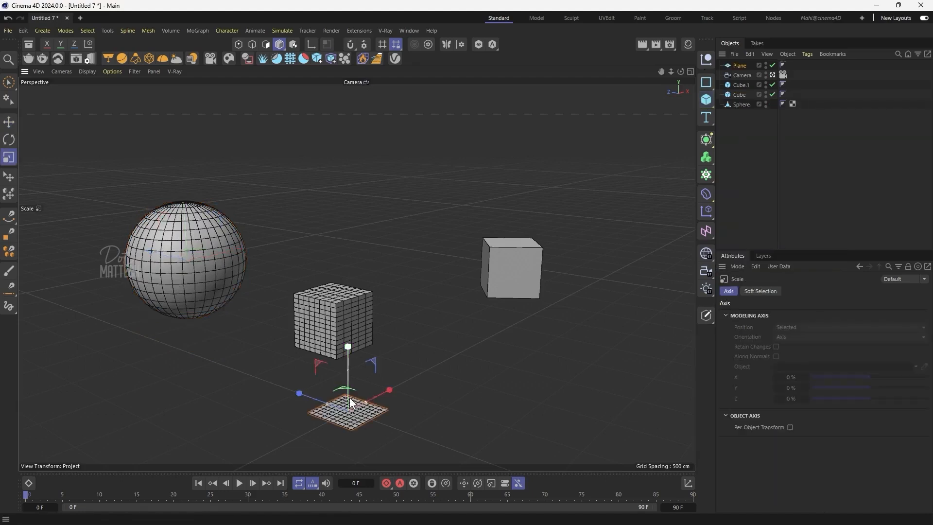
key("t")
left_click_drag(355, 396, 579, 223)
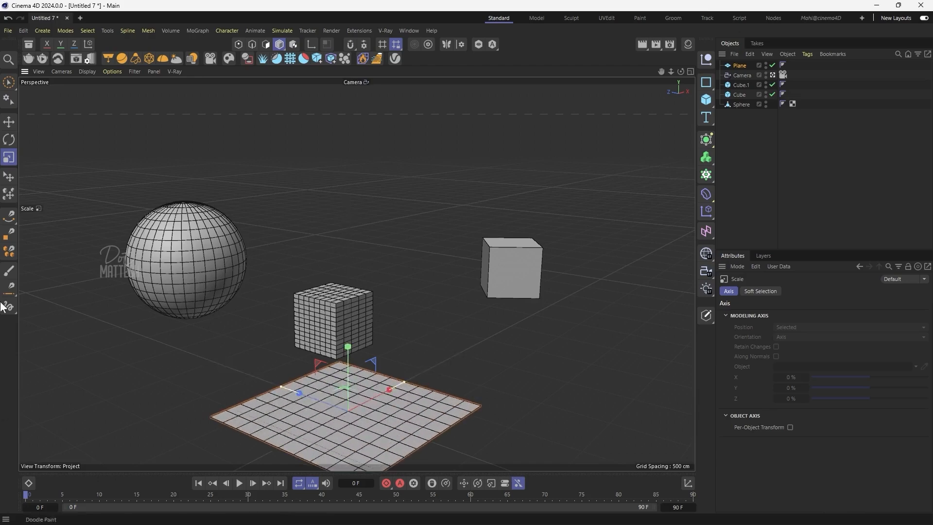
left_click_drag(361, 428, 632, 219)
left_click_drag(394, 329, 559, 214)
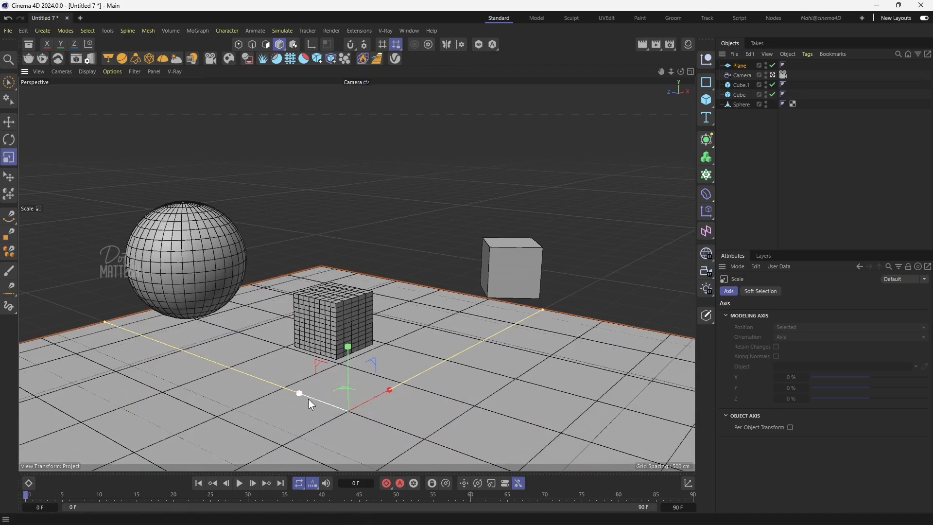
Move the enlarged plane back along its horizontal axes until it lies beneath the sphere and both cubes
key("e")
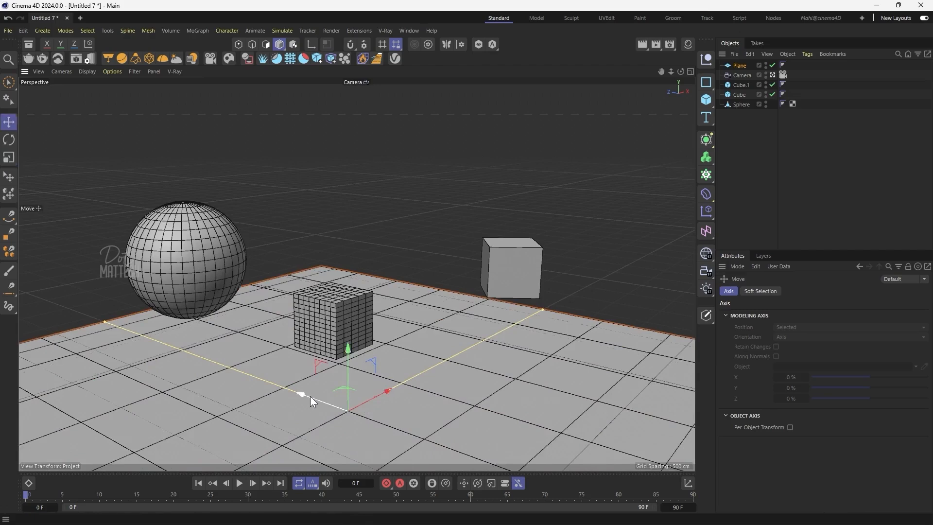
left_click_drag(285, 386, 188, 350)
left_click_drag(287, 361, 415, 312)
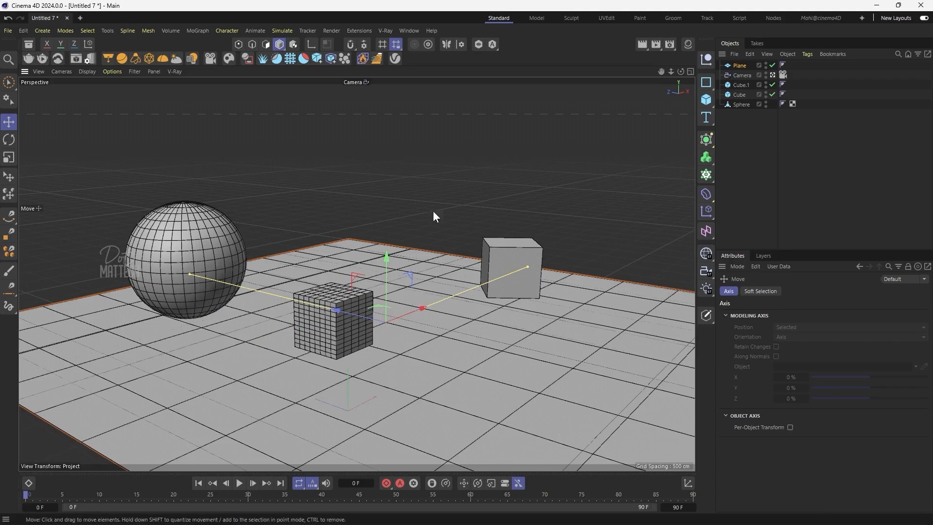
left_click_drag(358, 313, 322, 300)
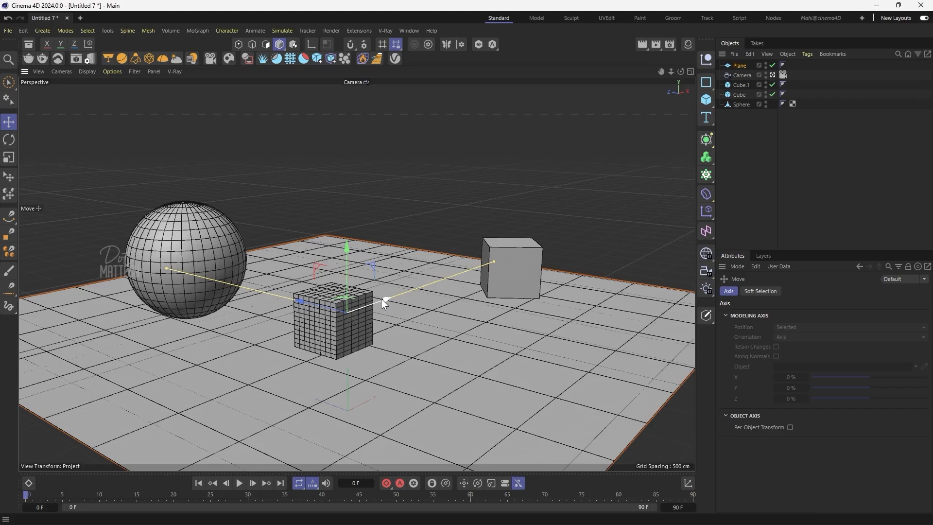
Open the render settings, show the Output options and place the window clear of the objects in the camera view
left_click(671, 47)
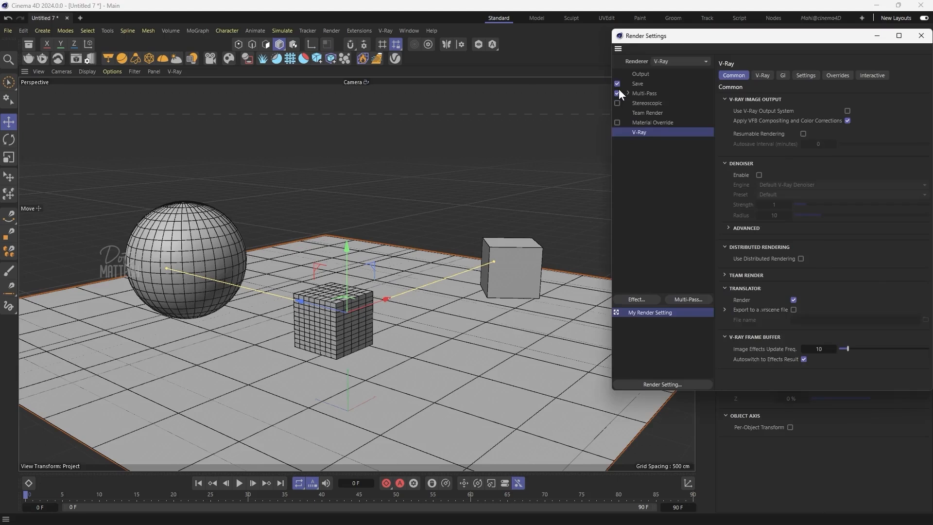
left_click_drag(664, 42, 450, 122)
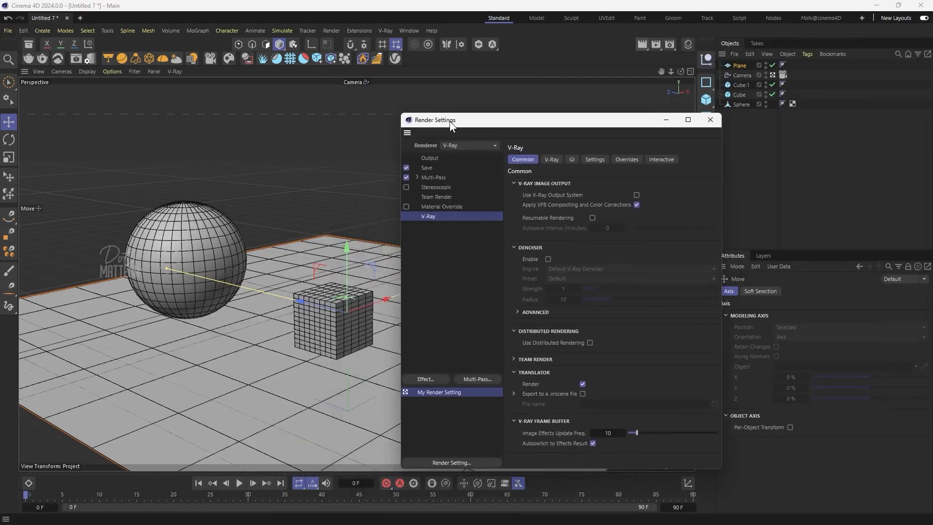
left_click(430, 158)
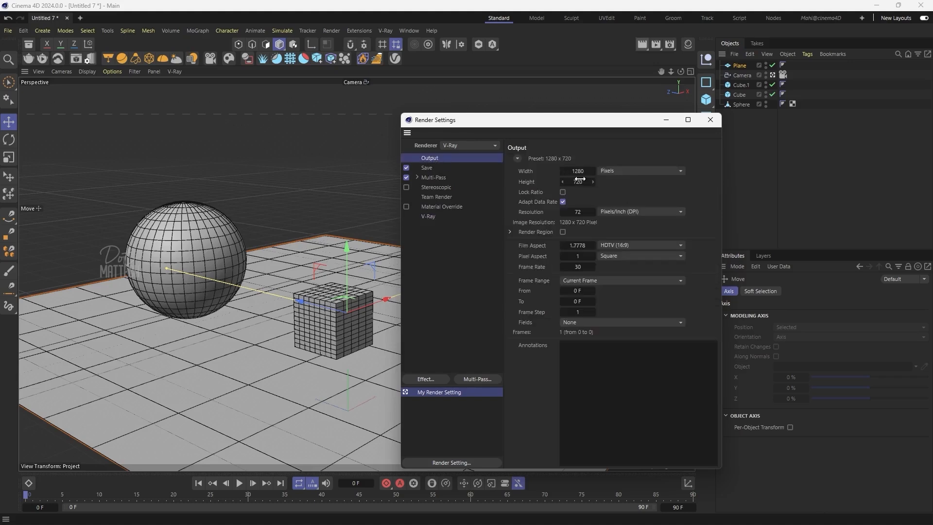
left_click_drag(478, 122, 648, 122)
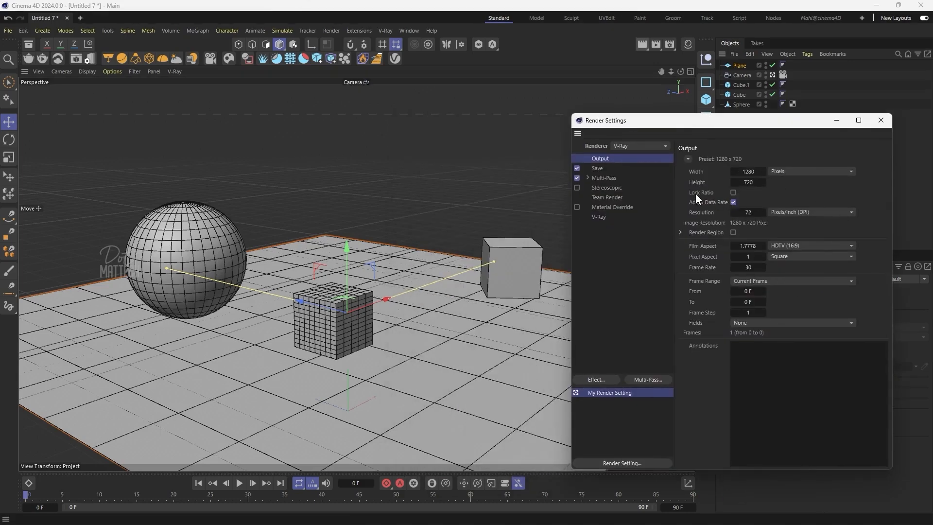
Lock the output aspect ratio, try a different width and set the height to 1080 pixels
left_click(738, 193)
left_click_drag(749, 171, 763, 171)
left_click(734, 183)
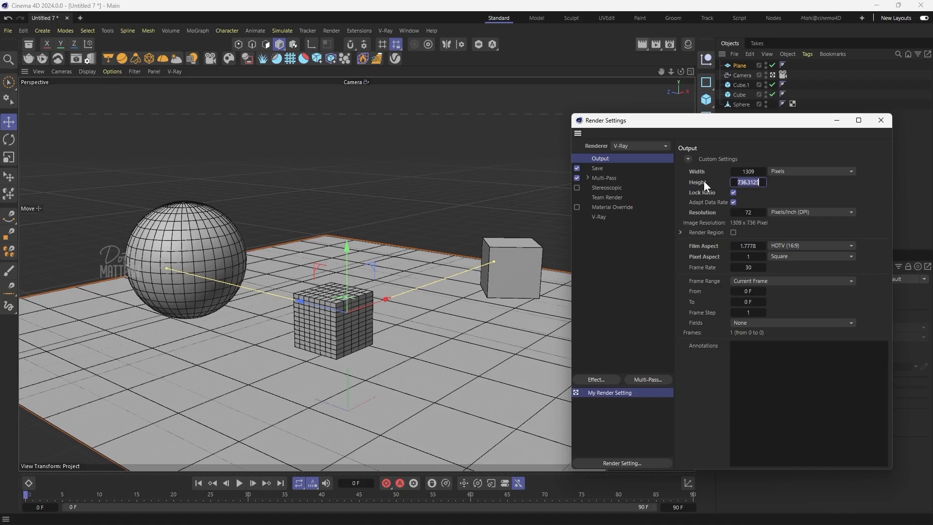
type("1080")
key("Return")
Unlock the aspect ratio and set the output size to 1000 by 1000 pixels
left_click(734, 192)
left_click(749, 172)
type("1000")
key("Tab")
type("1")
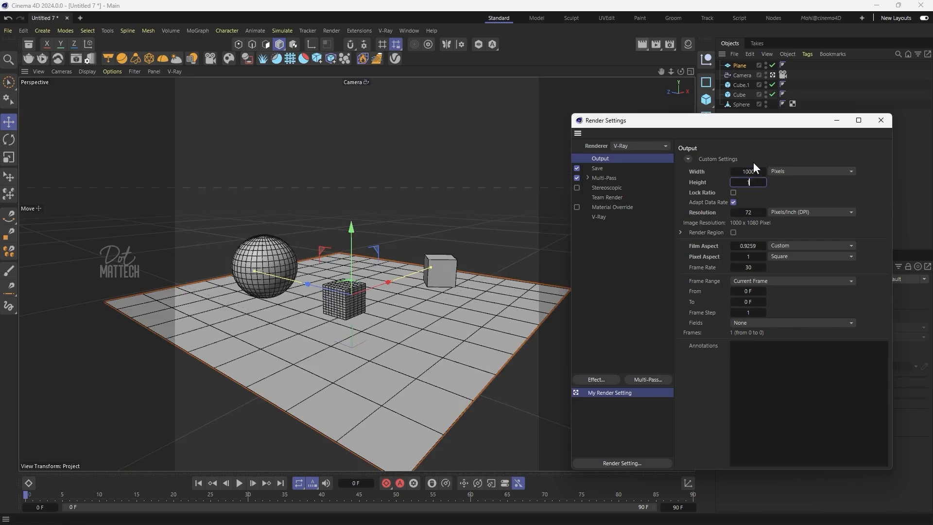
key("Return")
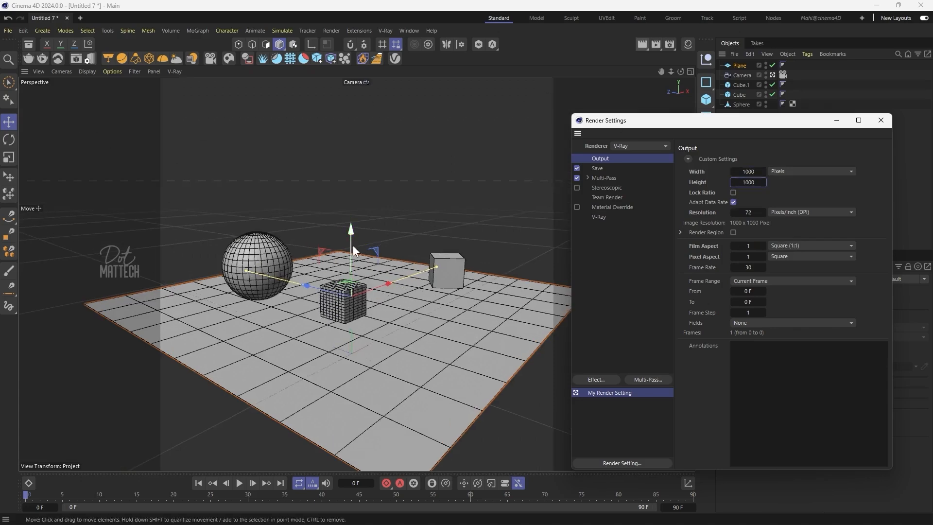
Reframe the camera closer and lower on the sphere, cubes and floor within the square render frame
scroll(317, 237, "up", 5)
mouse_move(387, 223)
left_mouse_down()
mouse_move(389, 211)
mouse_move(390, 220)
left_mouse_up()
left_click_drag(413, 185, 378, 233, "alt")
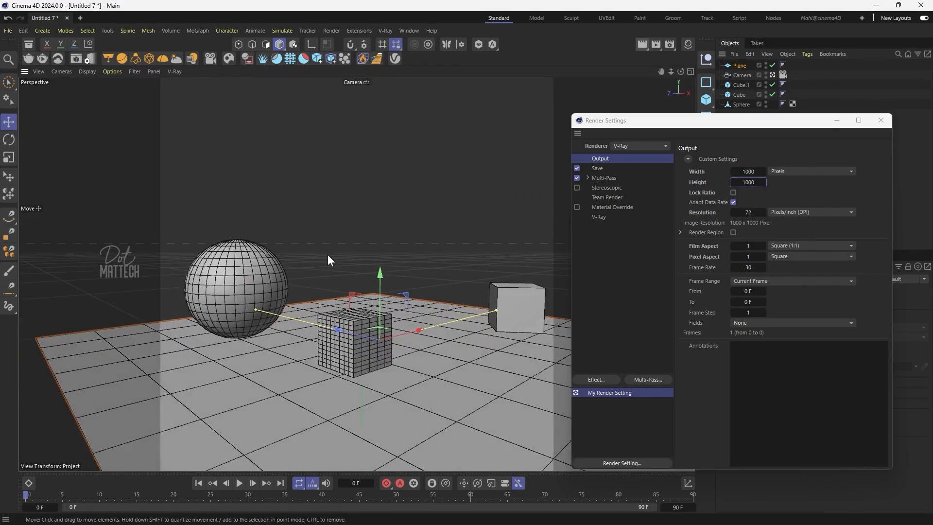
Keep Pixels as the output size unit and set the render resolution to 150 pixels/inch
left_click(807, 171)
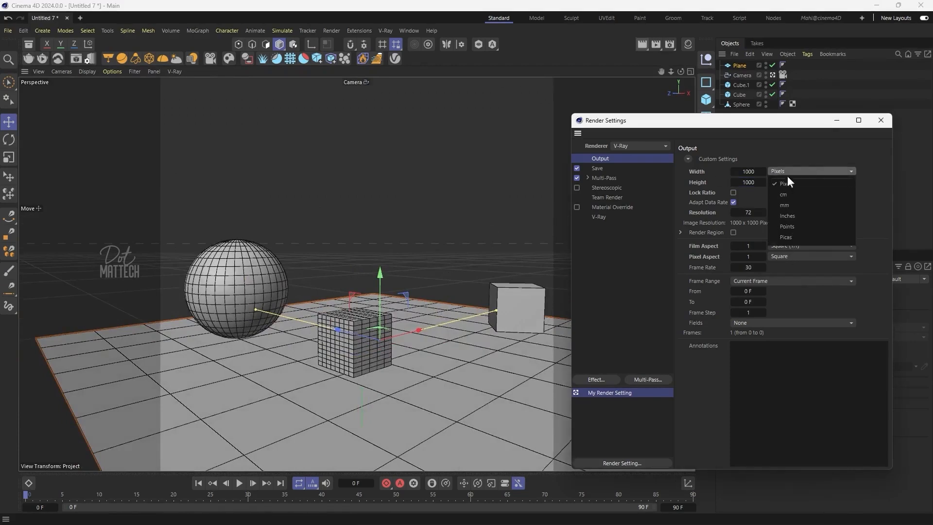
left_click(713, 395)
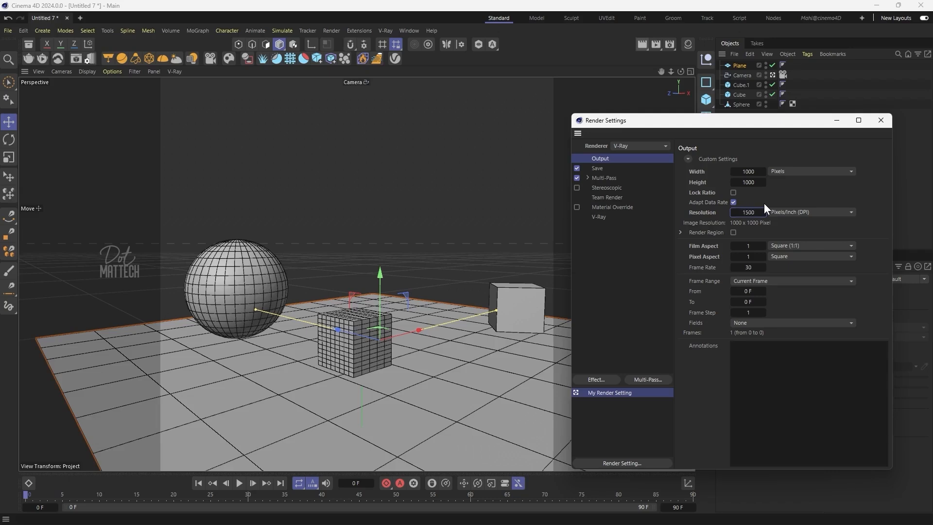
left_click(752, 214)
key("BackSpace")
key("Return")
left_click(752, 215)
type("300")
double_click(743, 212)
type("150")
Set the regular image to save as JPG on the Desktop under the file name 1st render
left_click(599, 169)
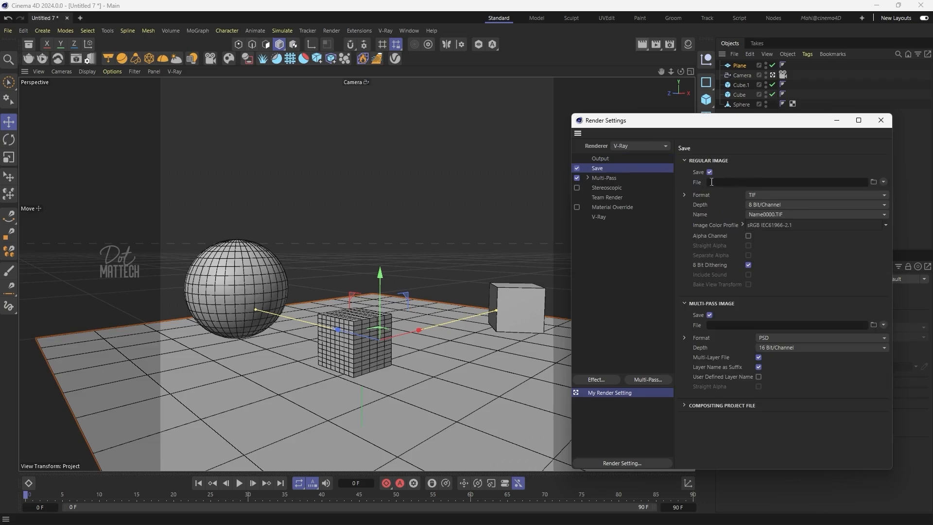
left_click(860, 194)
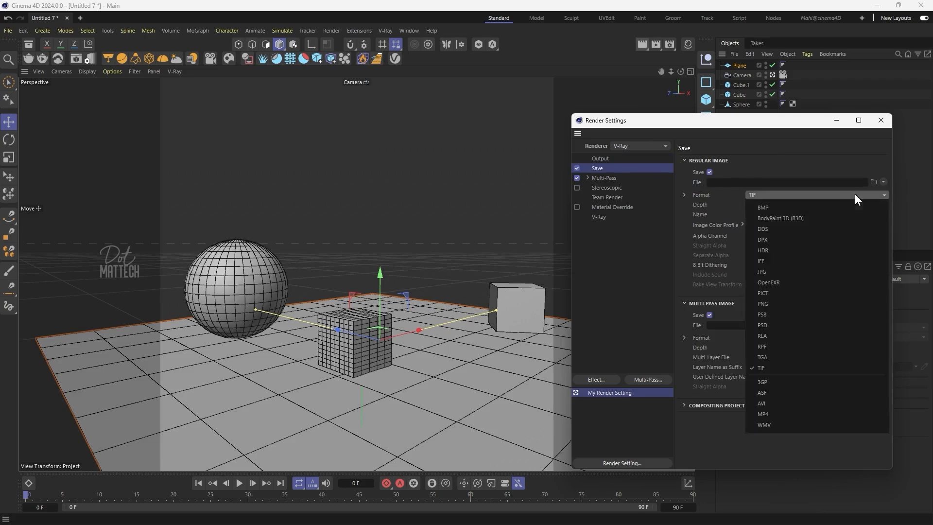
left_click(768, 273)
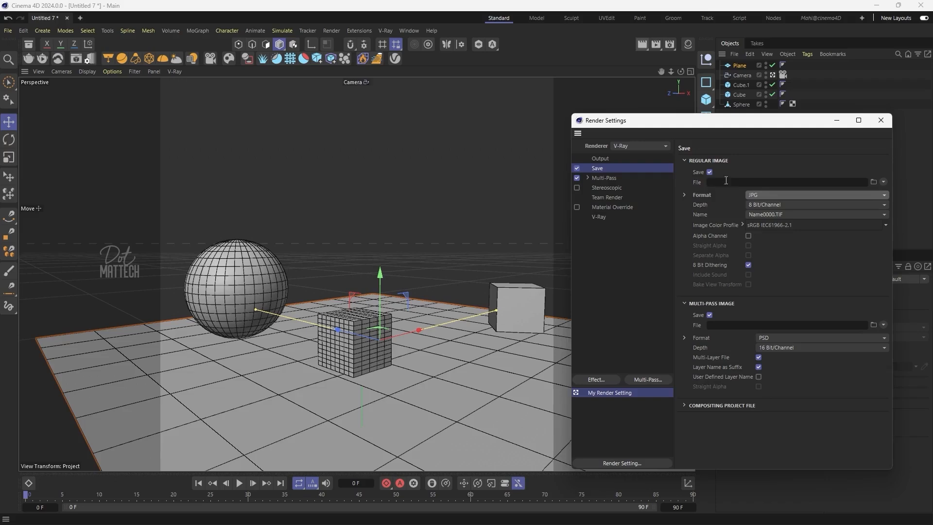
left_click(874, 181)
left_click(35, 114)
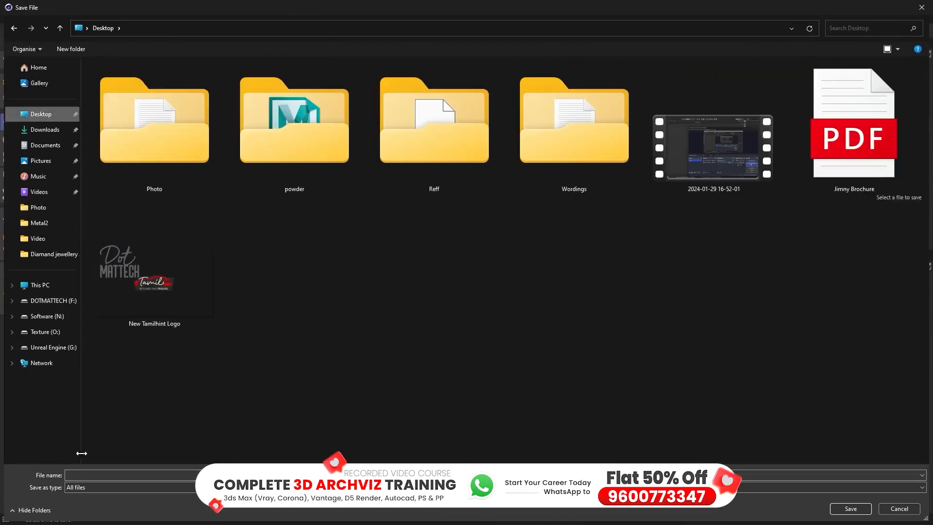
type("1st render")
left_click(840, 504)
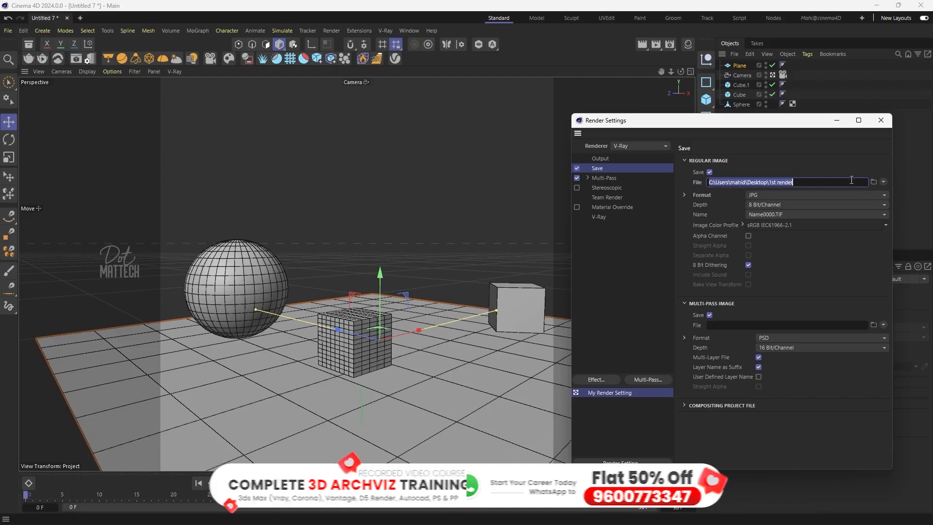
Examine the V-Ray renderer's option groups, including V-Ray, GI, Settings, Overrides and Interactive
left_click(600, 218)
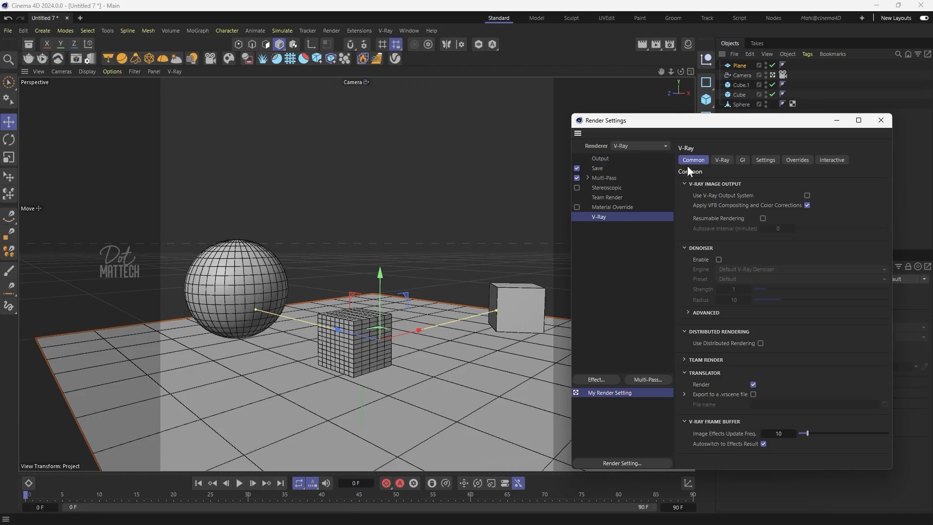
left_click(721, 161)
left_click(742, 160)
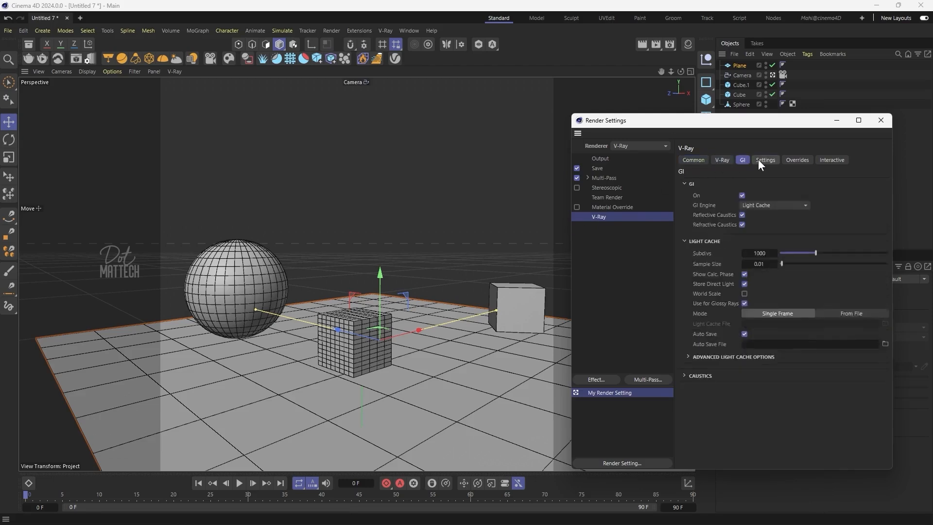
left_click(762, 160)
left_click(798, 160)
left_click(832, 160)
left_click(769, 161)
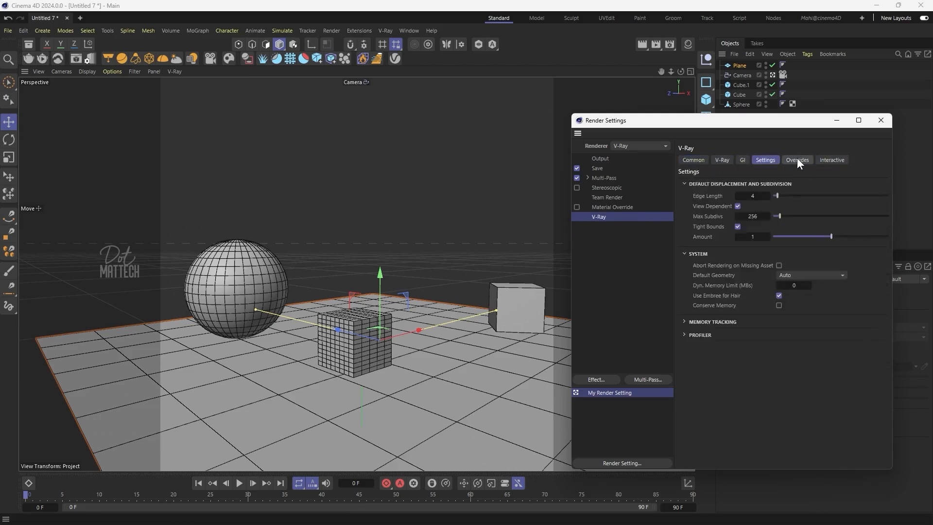
left_click(799, 159)
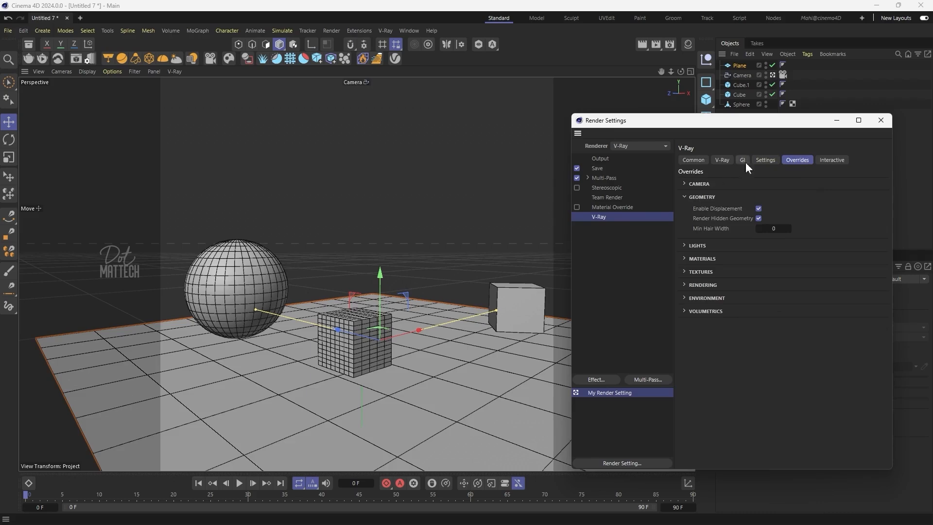
left_click_drag(624, 120, 401, 111)
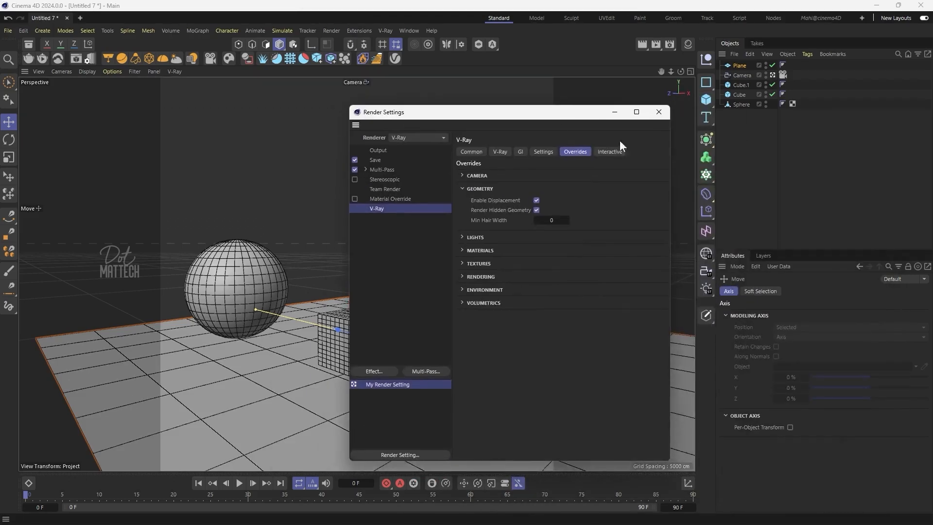
left_click(500, 153)
left_click(522, 152)
left_click(501, 151)
left_click(522, 152)
Enable Override GI in the Environment section of the V-Ray overrides and expand its options
left_click(581, 154)
left_click(521, 290)
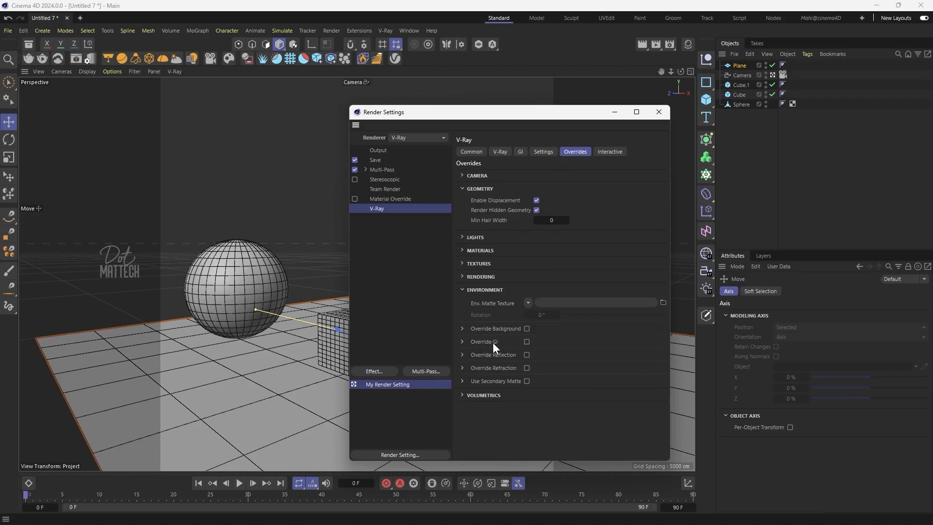
left_click(463, 342)
left_click(527, 342)
left_click(461, 342)
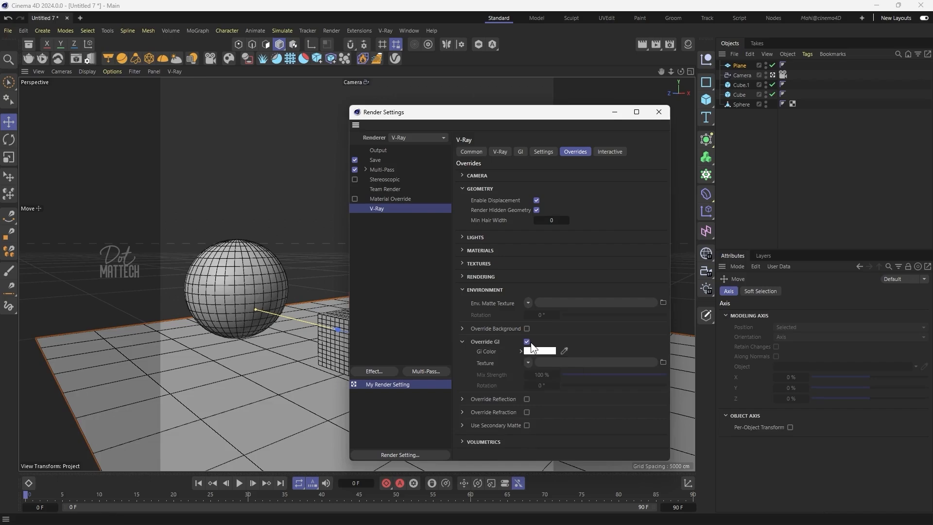
Close the render settings, render the camera view in the viewport, and select the Camera object
left_click(658, 113)
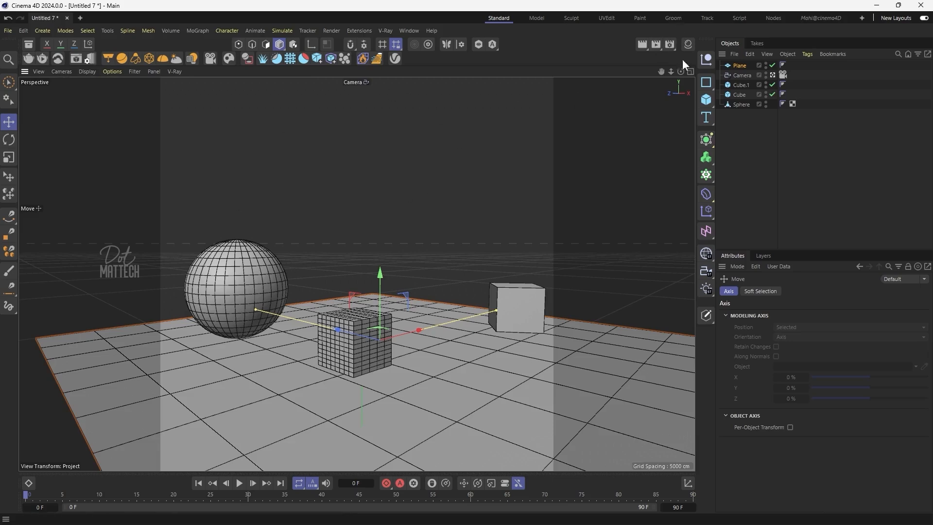
left_click(640, 46)
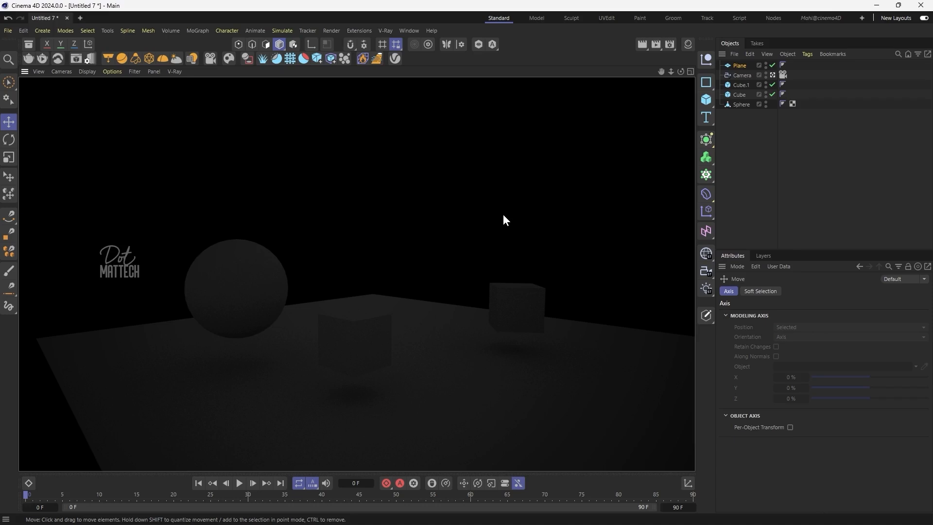
left_click(742, 75)
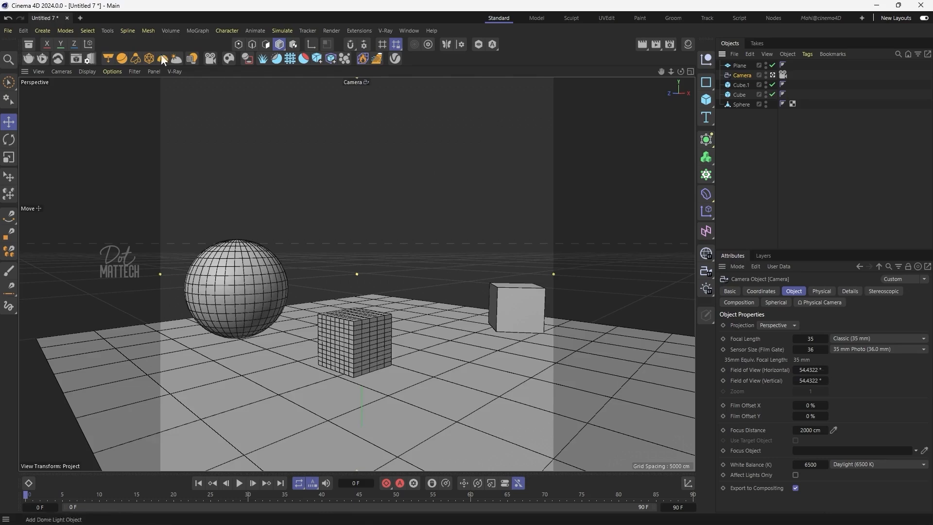
Start a V-Ray interactive render and make the frame buffer window taller, placing it over the viewport
left_click(43, 59)
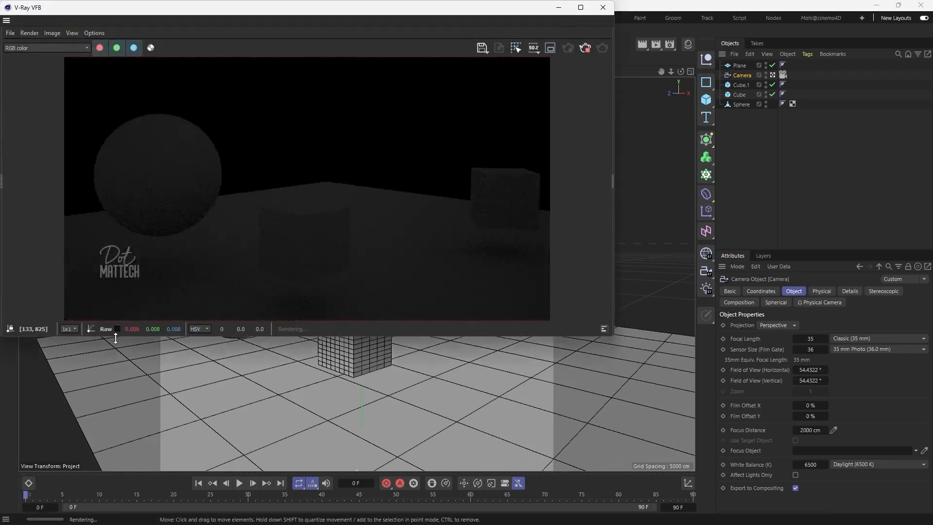
left_click_drag(116, 336, 119, 414)
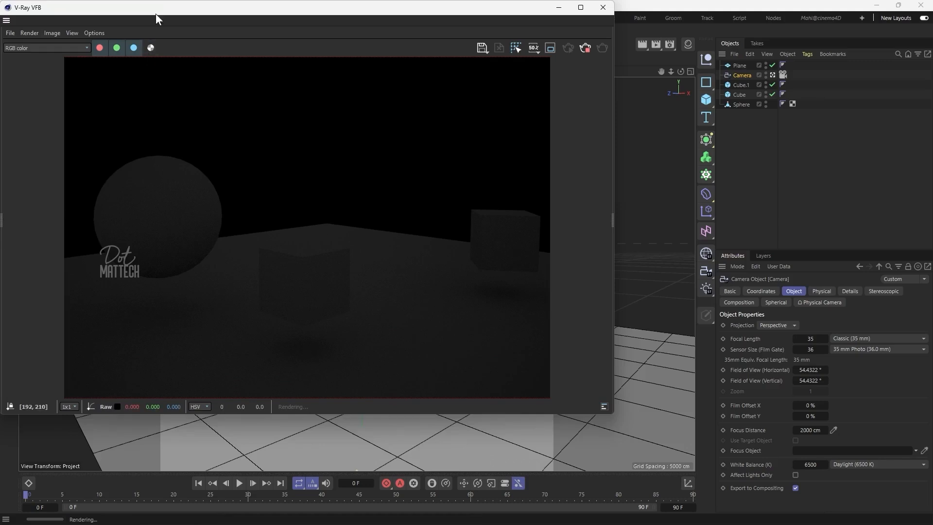
left_click_drag(162, 8, 202, 21)
left_click_drag(41, 146, 217, 170)
left_click_drag(225, 19, 115, 76)
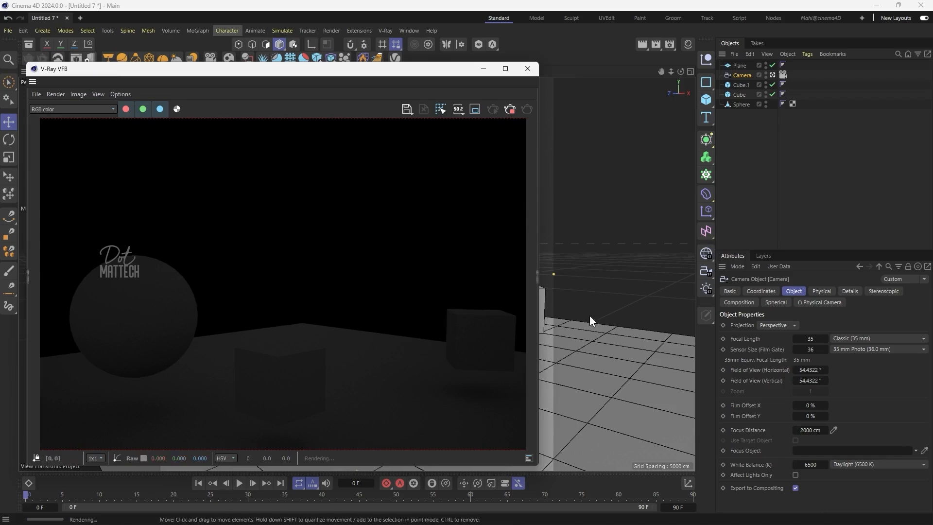
Move the frame buffer aside, shift the rear cube along X towards the middle of the scene, and lower it to the plane
left_click_drag(438, 68, 310, 64)
left_click(535, 305)
left_click_drag(538, 310, 507, 304)
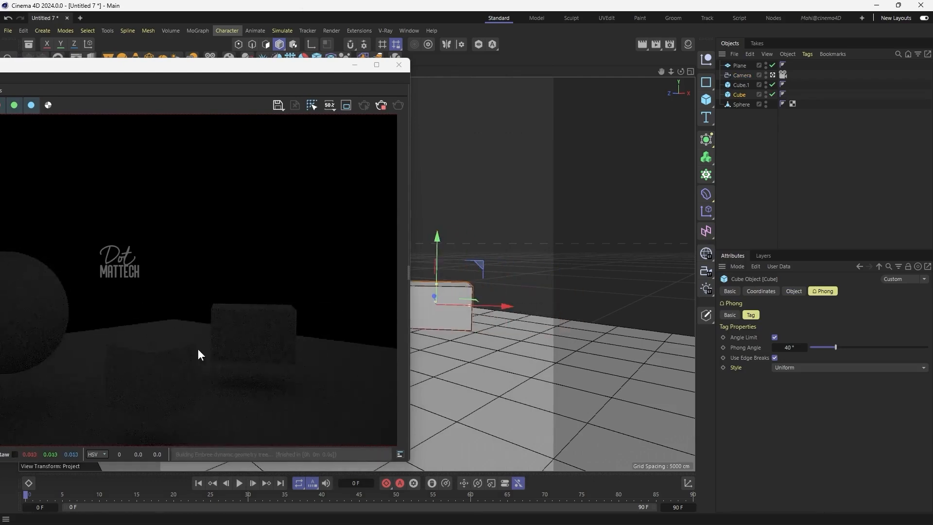
left_click_drag(438, 245, 436, 267)
left_click_drag(160, 70, 319, 60)
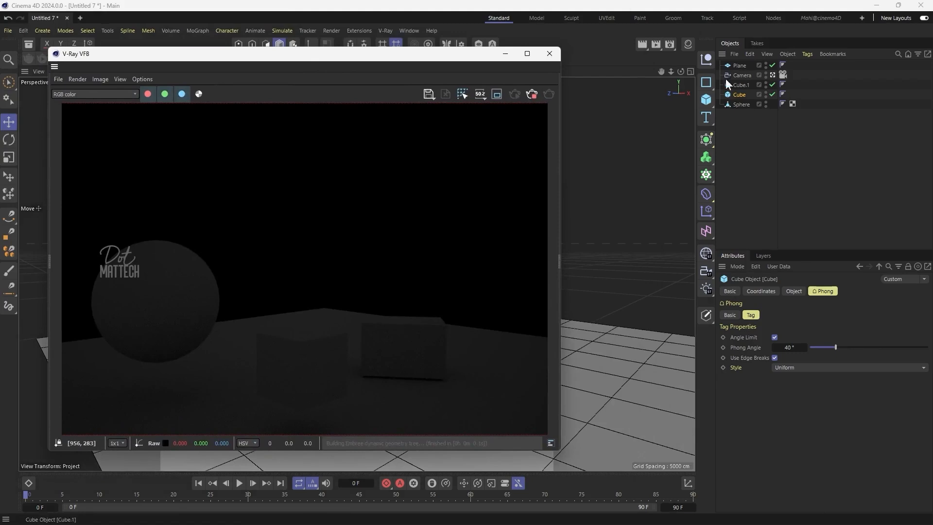
Set the film speed (ISO) of the camera's Physical Camera tag to 400
left_click(745, 75)
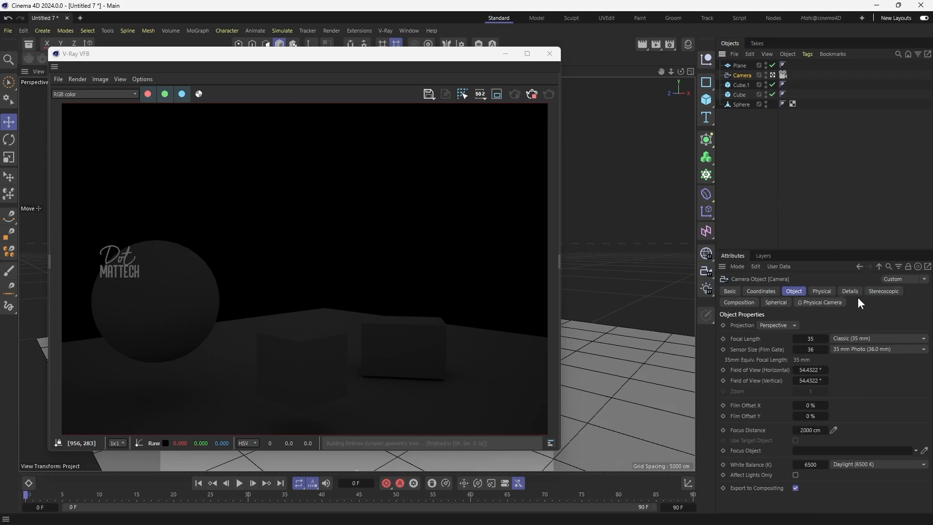
left_click(829, 302)
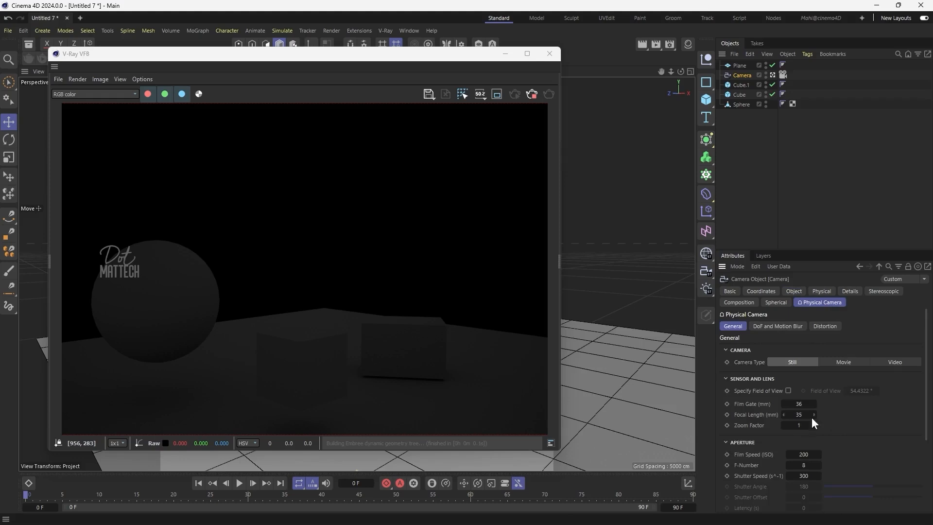
scroll(749, 480, "down", 4)
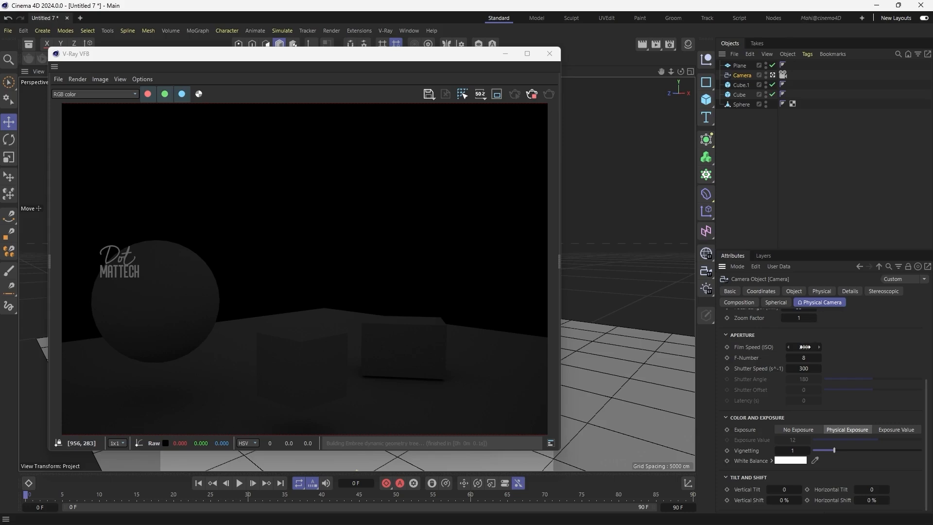
left_click_drag(805, 347, 802, 348)
double_click(806, 347)
key("BackSpace")
type("400")
key("Return")
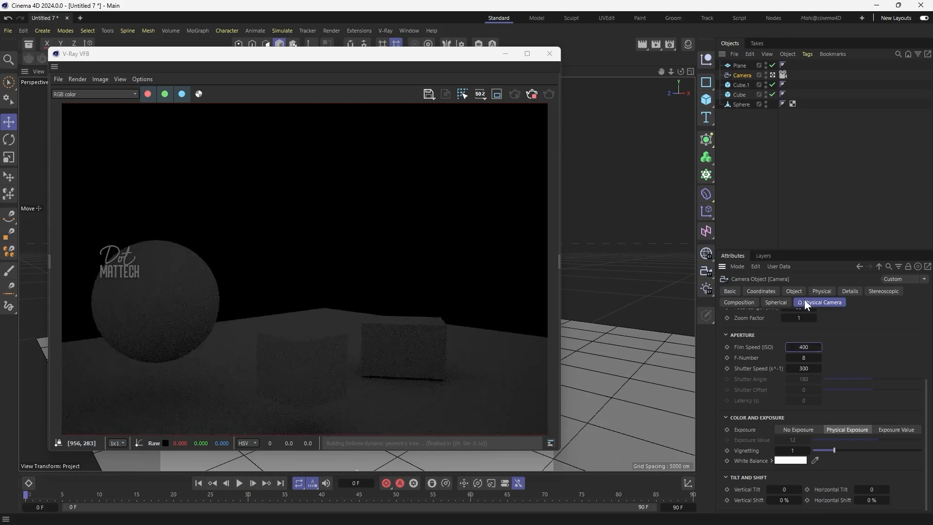
Raise the physical camera's film speed (ISO) to 4000
double_click(806, 350)
type("4000")
key("Return")
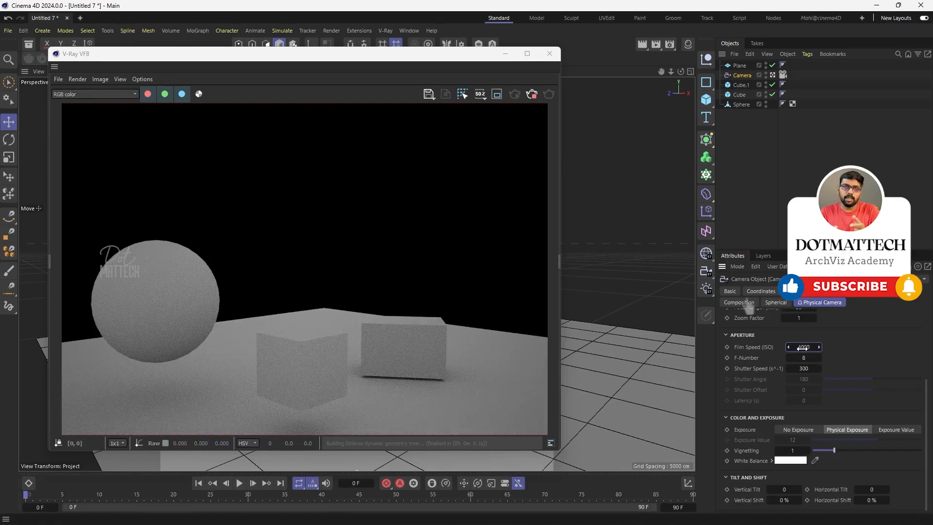
Try physical camera shutter speeds of 200 and 150 to brighten the interactive render
double_click(803, 347)
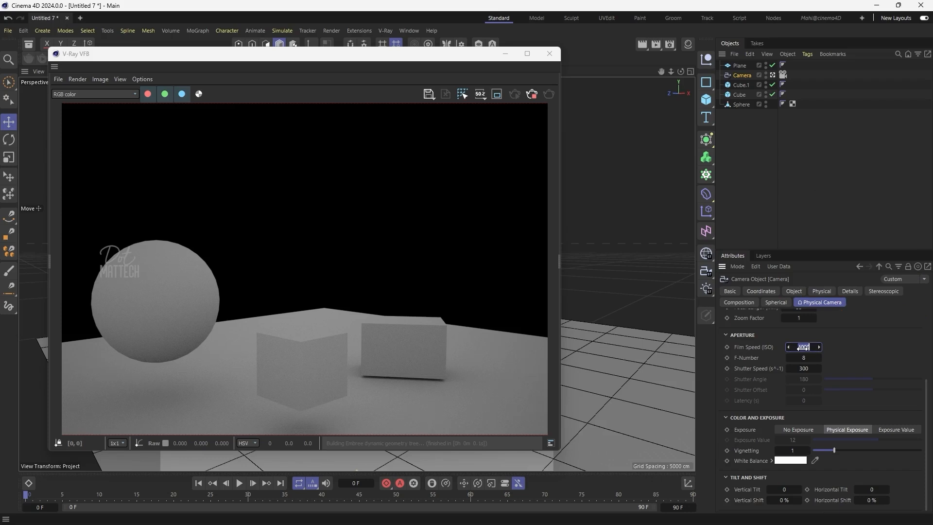
left_click(804, 347)
left_click(805, 368)
type("2000")
key("BackSpace")
key("Return")
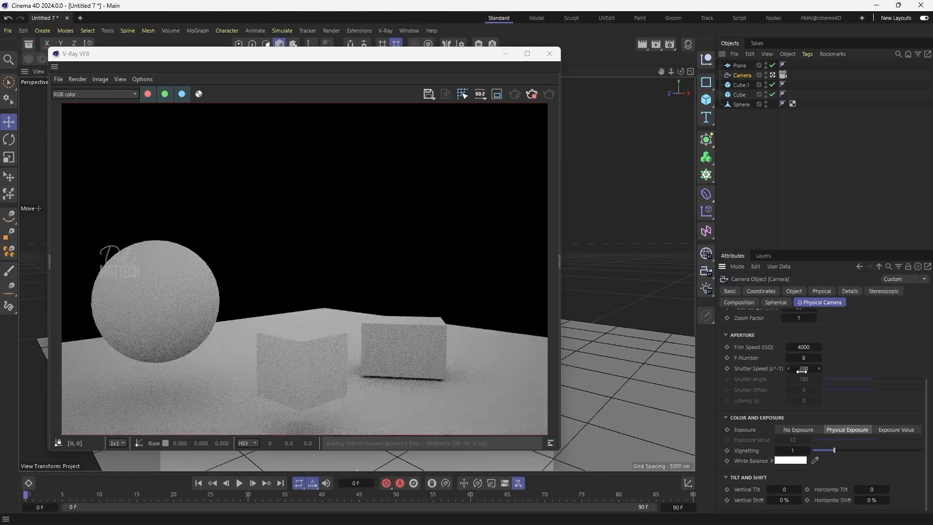
double_click(802, 372)
type("150")
key("Return")
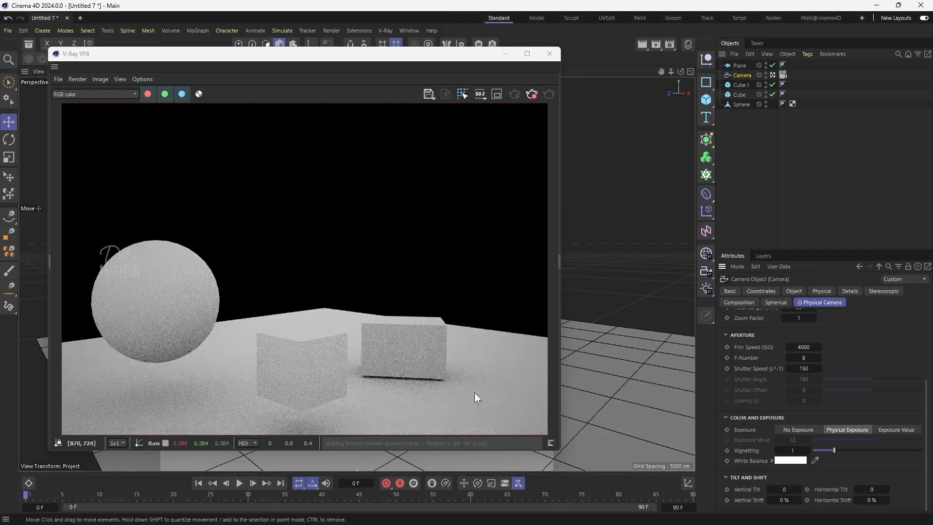
Set the physical camera's film speed back to 400 and its shutter speed to 80
double_click(810, 348)
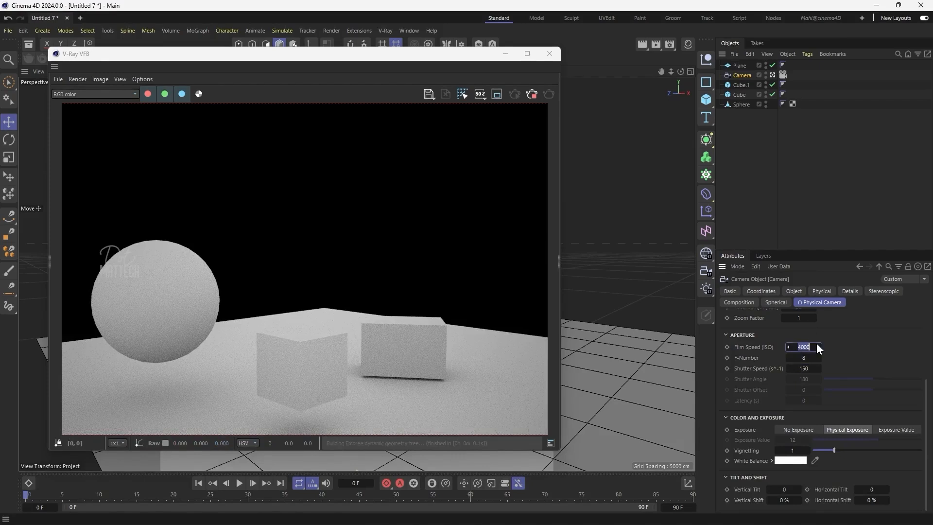
key("Return")
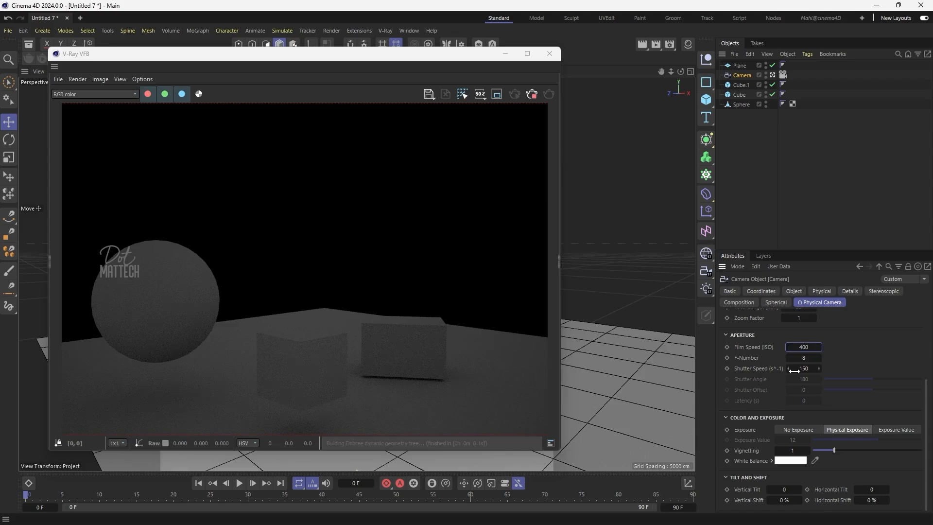
left_click(814, 369)
type("80")
key("Return")
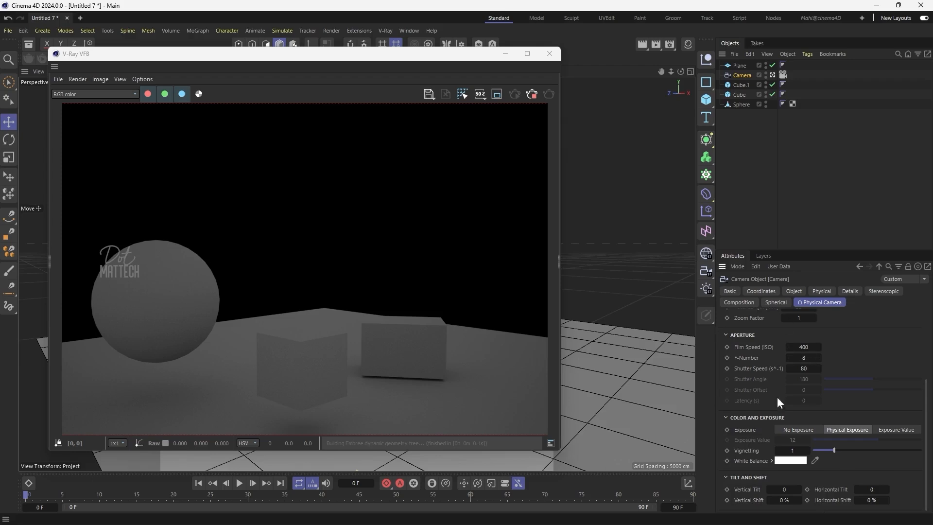
Collapse the camera's Aperture section, reveal the frame buffer's layers, and add a White Balance correction layer
left_click(745, 336)
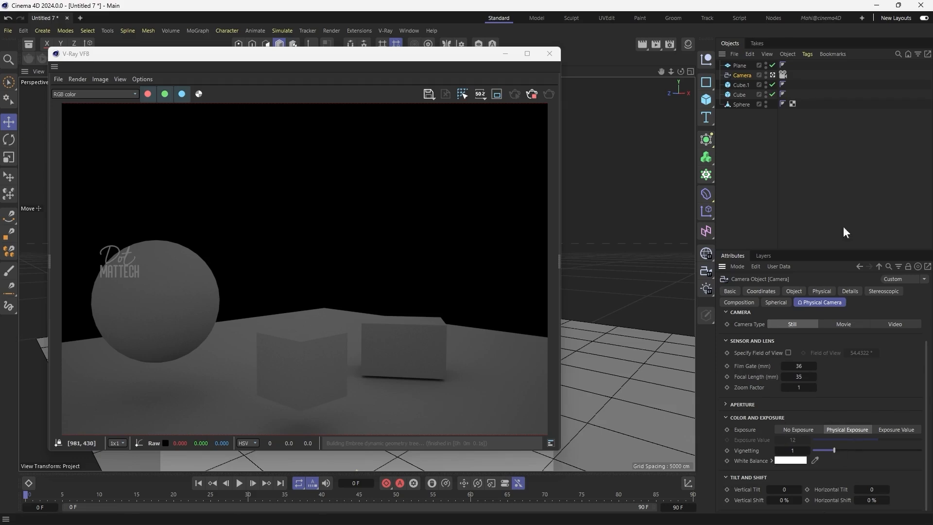
left_click_drag(231, 57, 297, 48)
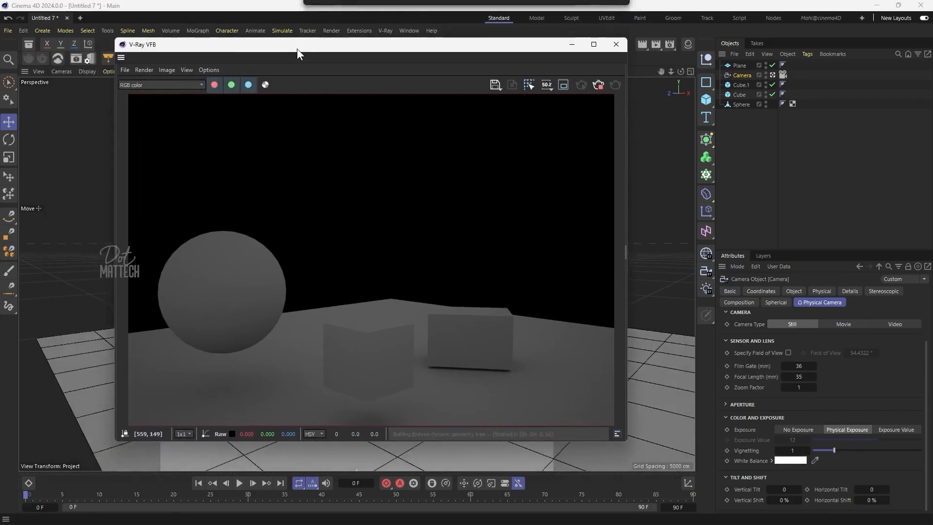
left_click(621, 253)
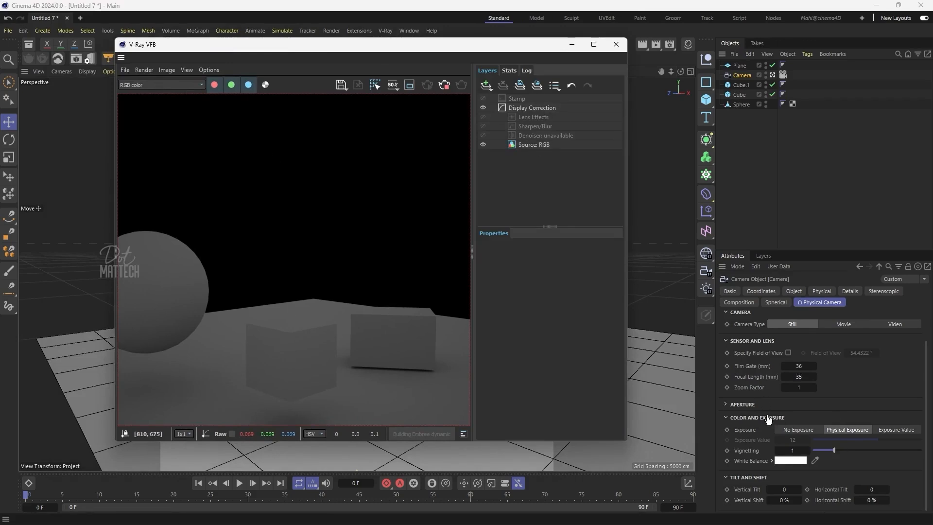
left_click(486, 84)
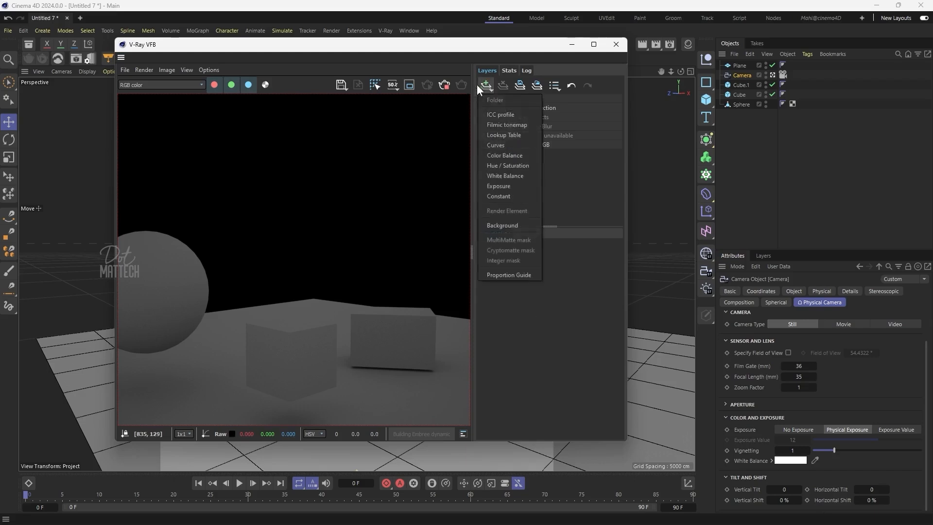
left_click(506, 178)
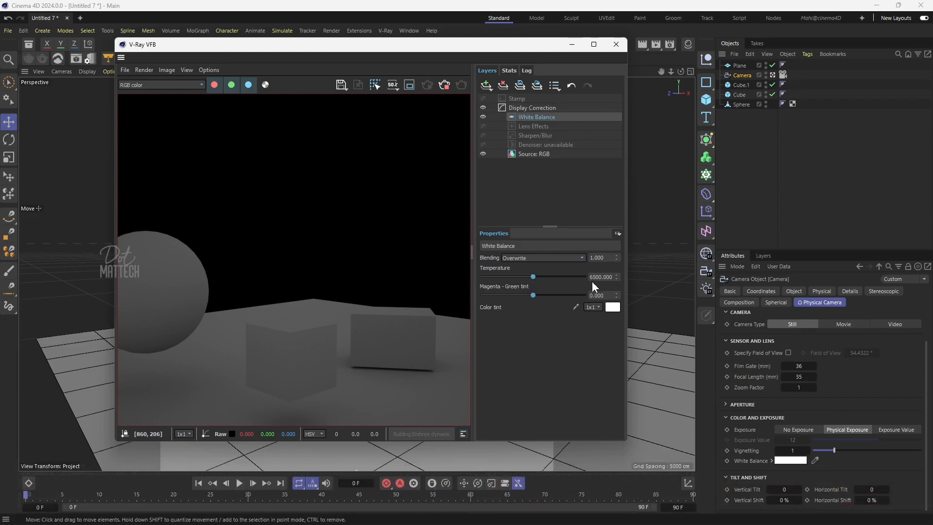
Try lower and higher temperatures on the White Balance layer, leave it at about 5960, and hide the layer
left_click_drag(533, 277, 501, 275)
left_click_drag(502, 275, 576, 278)
left_click_drag(572, 276, 525, 278)
left_click(483, 117)
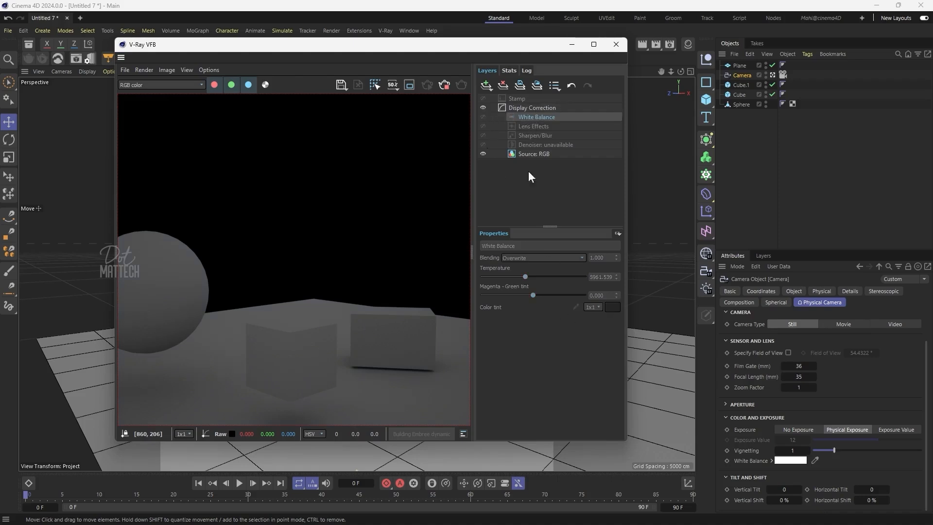
Add an Exposure correction layer with exposure at about 3.1 and highlight burn at about 0.64
left_click(486, 84)
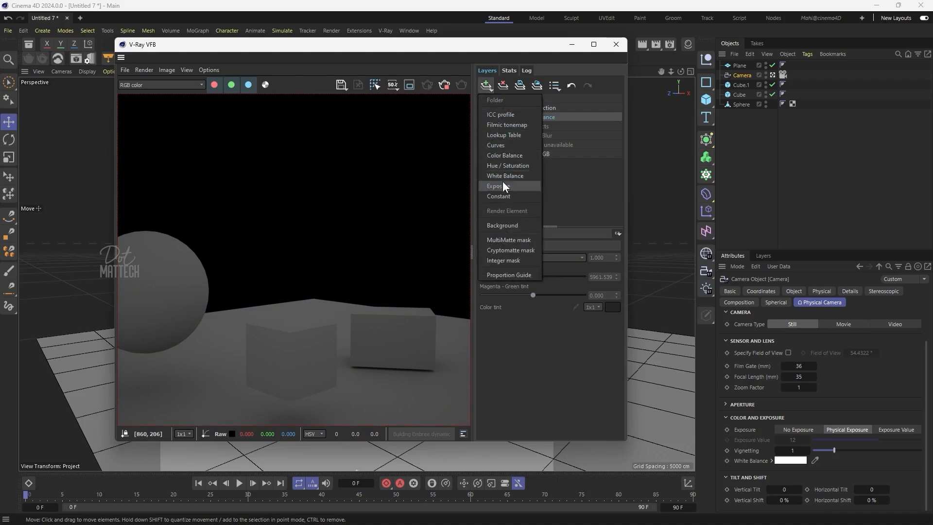
left_click(490, 187)
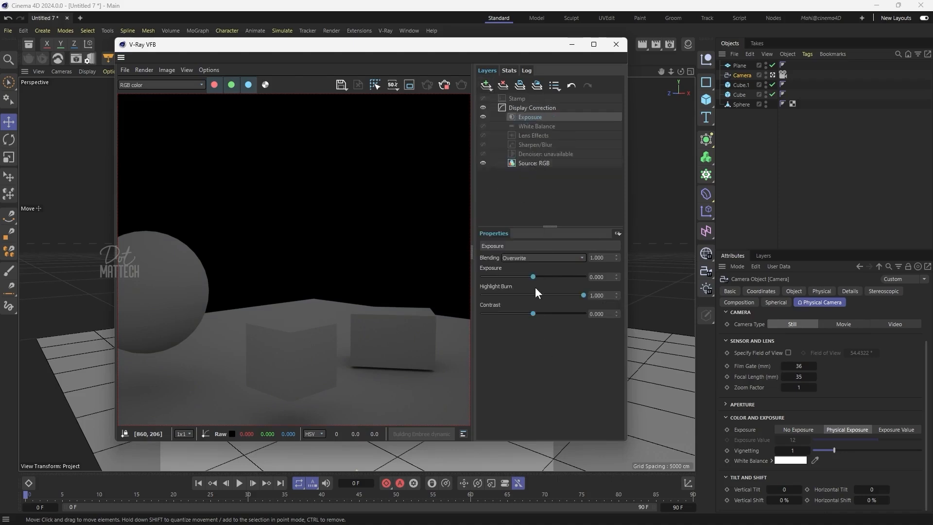
left_click_drag(534, 278, 564, 276)
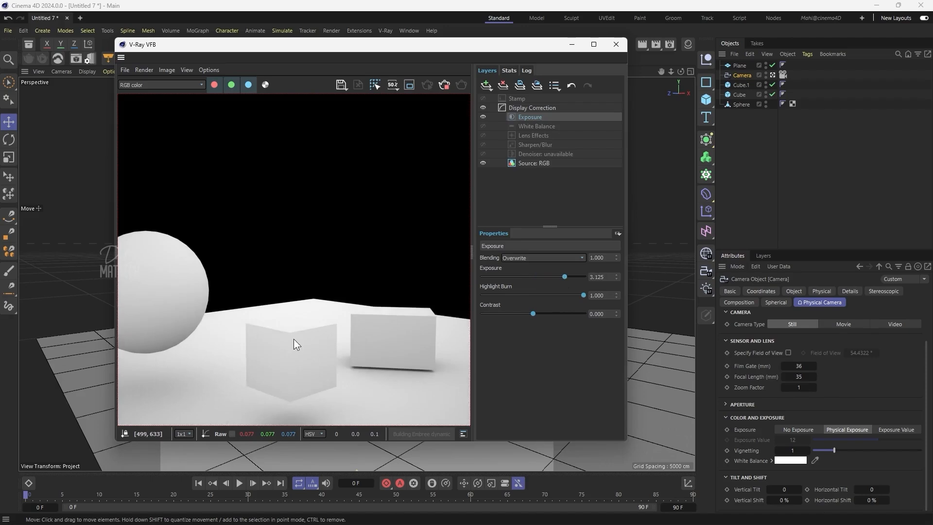
scroll(295, 339, "down", 1)
scroll(228, 294, "up", 1)
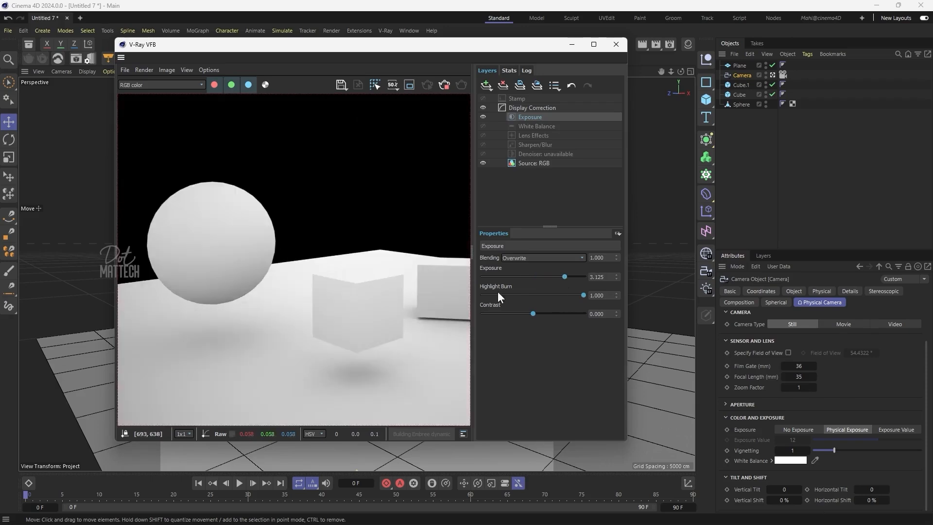
mouse_move(582, 296)
left_mouse_down()
mouse_move(539, 296)
mouse_move(585, 296)
mouse_move(547, 297)
left_mouse_up()
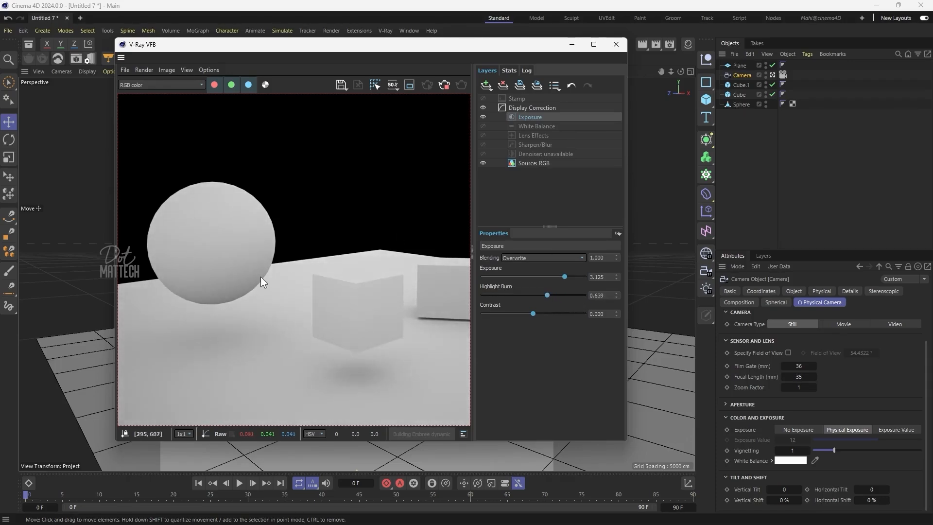
scroll(262, 278, "down", 1)
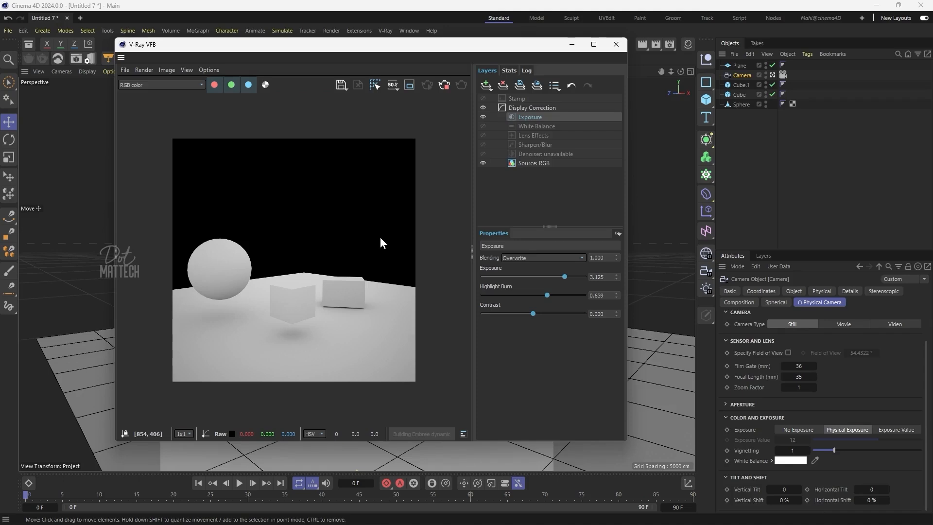
Change the Override GI colour in the V-Ray environment overrides to red, RGB 238, 22, 22
left_click(670, 44)
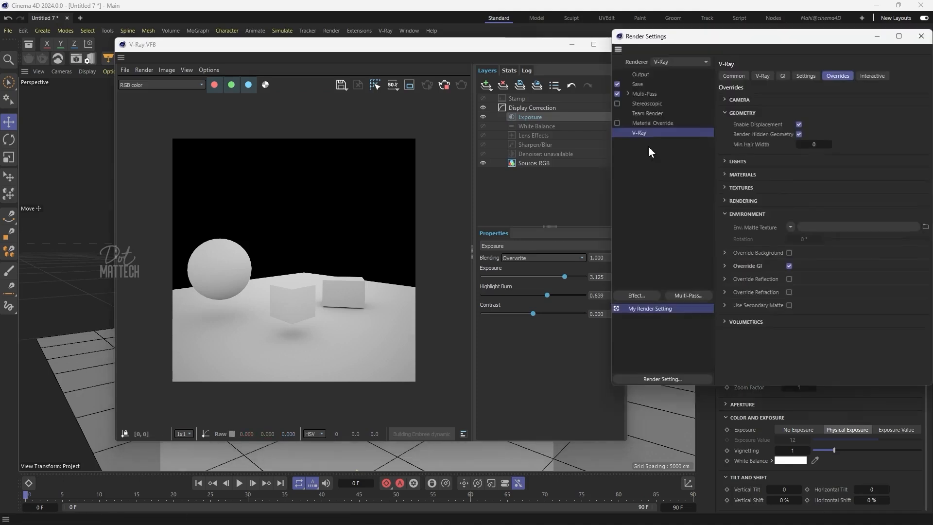
left_click(725, 266)
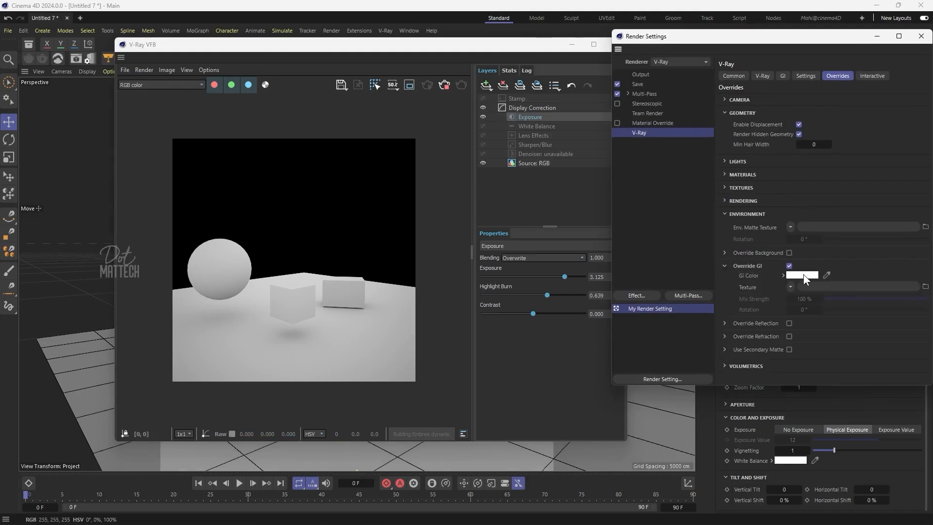
left_click_drag(722, 40, 502, 65)
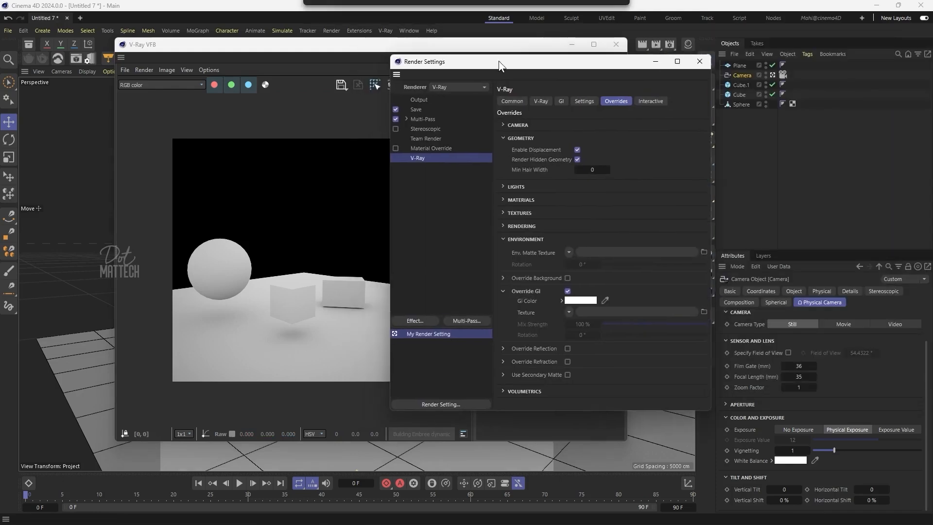
left_click(574, 299)
left_click(547, 355)
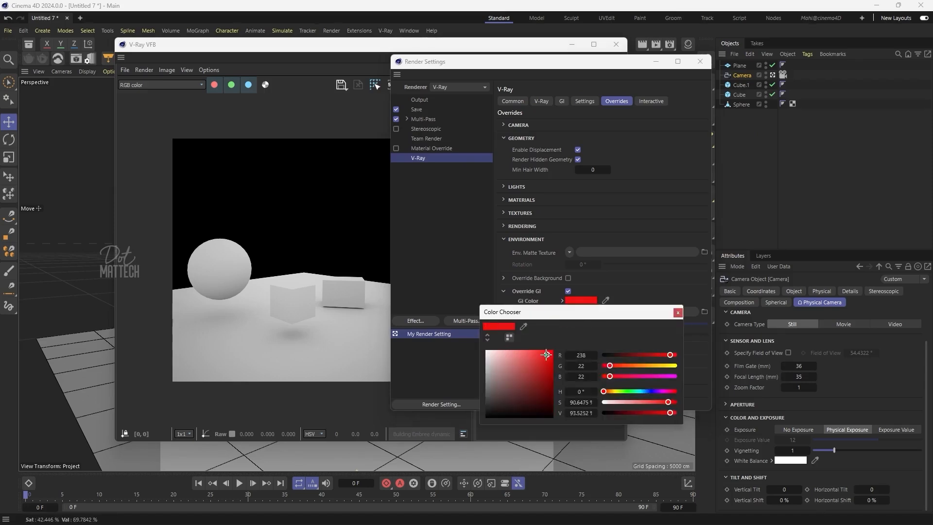
Try a muted green, RGB 146, 172, 104, for the GI override and settle on white, RGB 255, 255, 255
left_click_drag(542, 368, 512, 372)
mouse_move(604, 391)
left_mouse_down()
mouse_move(664, 391)
mouse_move(620, 392)
left_mouse_up()
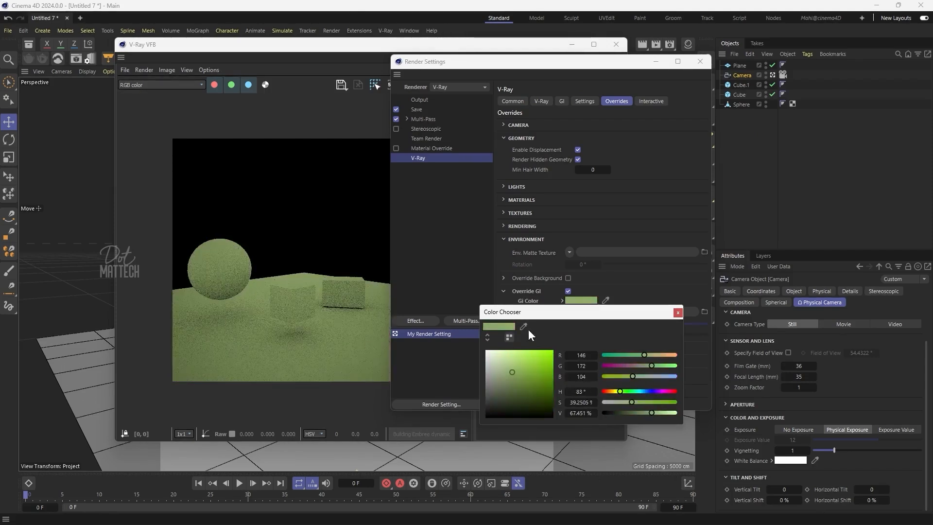
left_click_drag(535, 360, 488, 351)
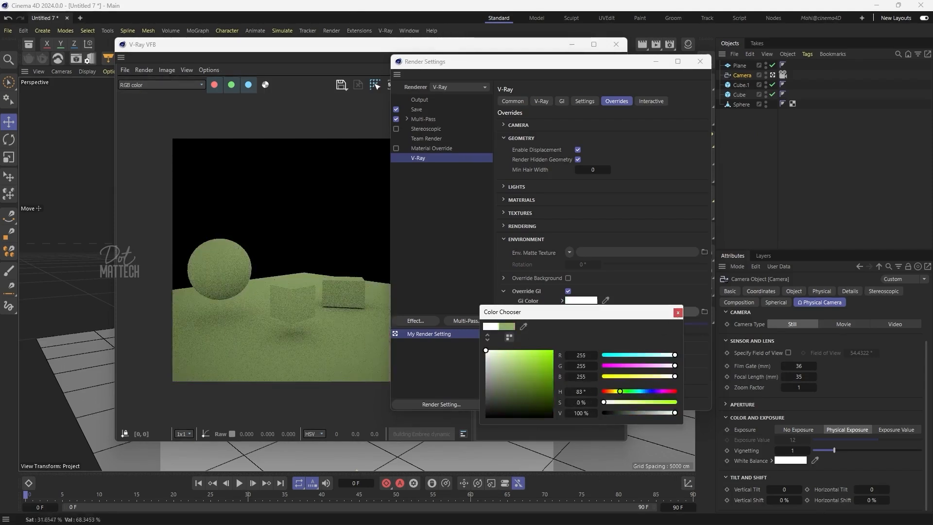
left_click(678, 312)
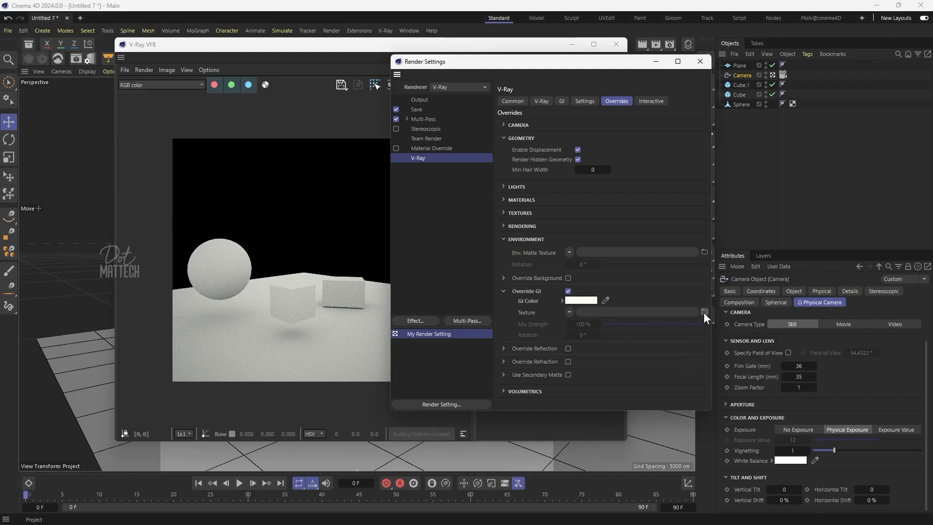
Load Contrast-Black-Jewelry-HDRI-Vol2.hdr from the desktop's Reff folder as the Override GI texture, copying it to the project location
left_click(569, 312)
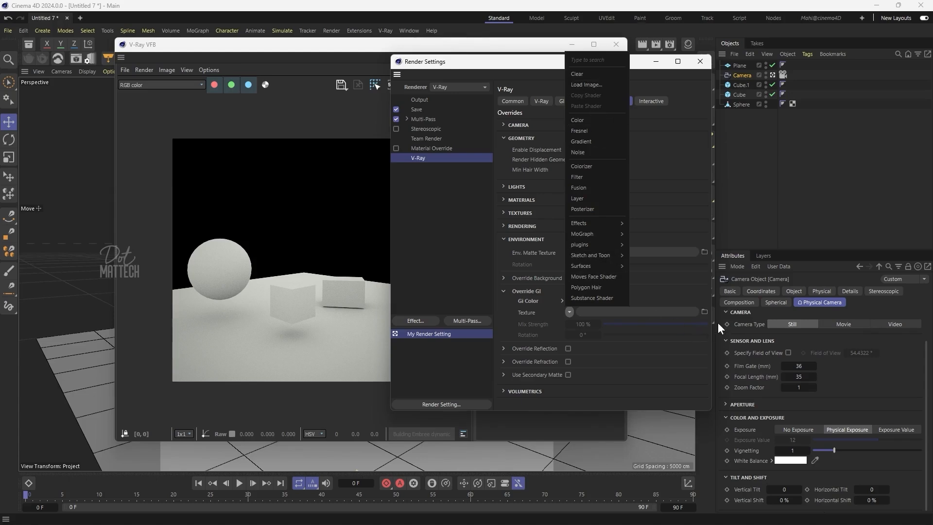
left_click(706, 312)
left_click(705, 311)
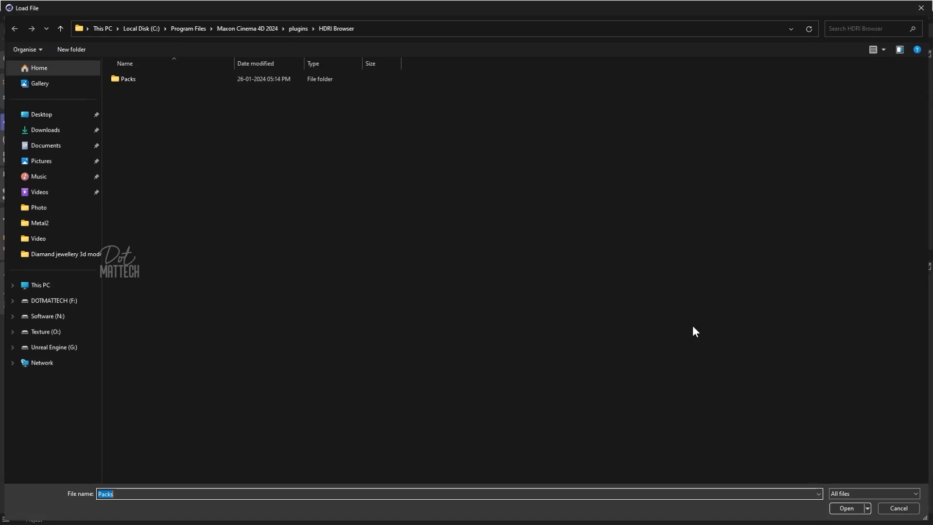
left_click(43, 115)
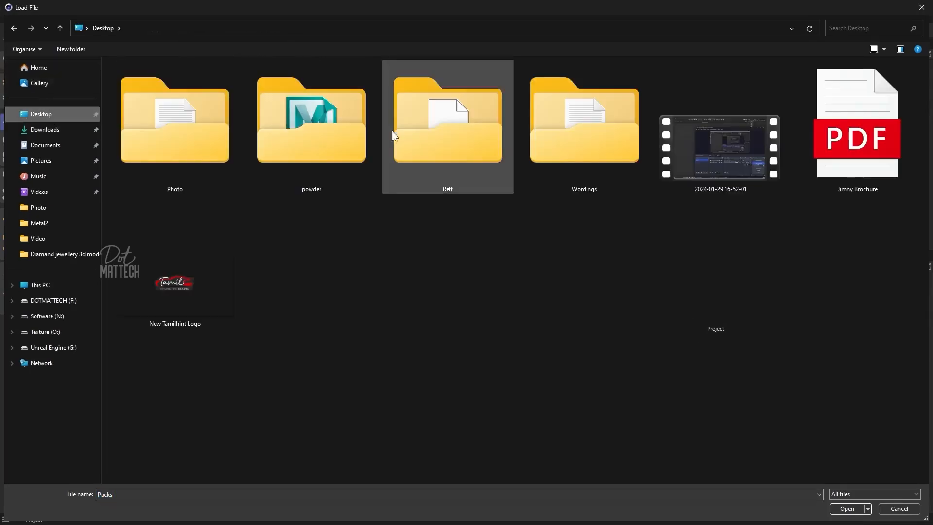
double_click(457, 180)
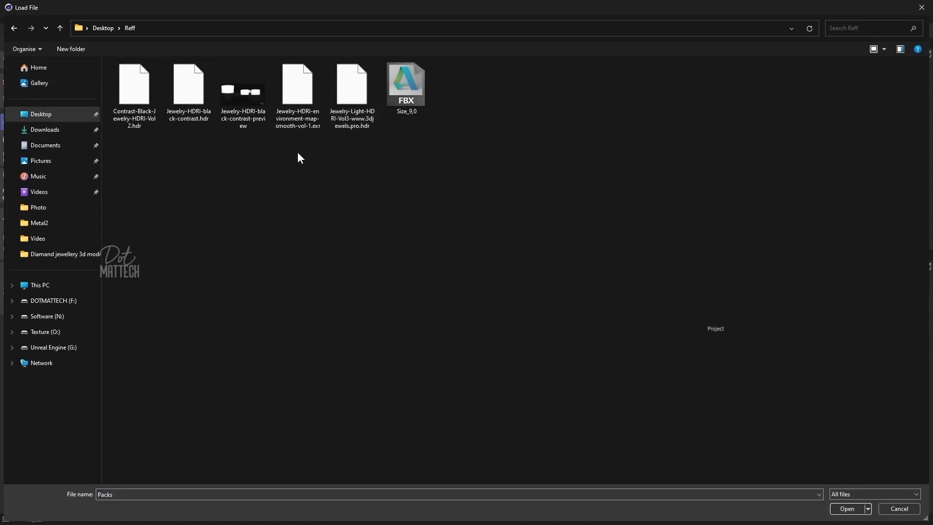
left_click(135, 100)
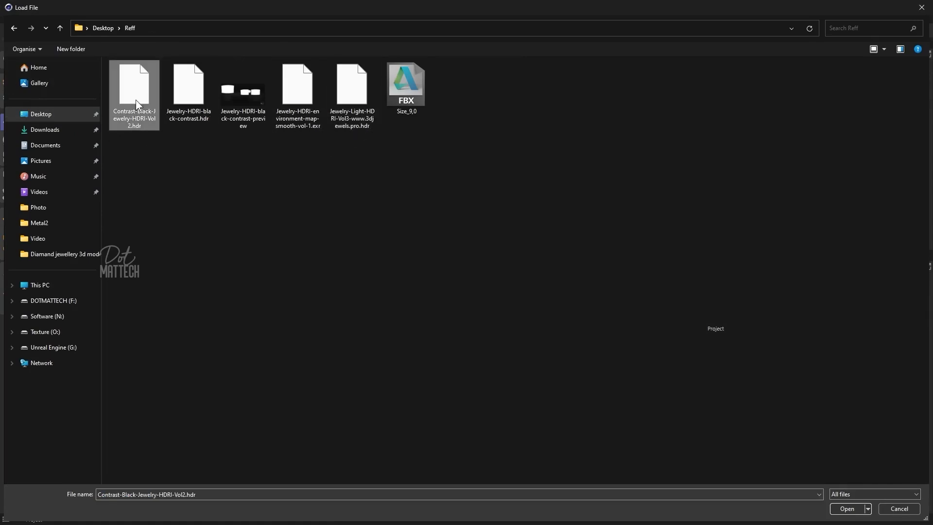
left_click(847, 508)
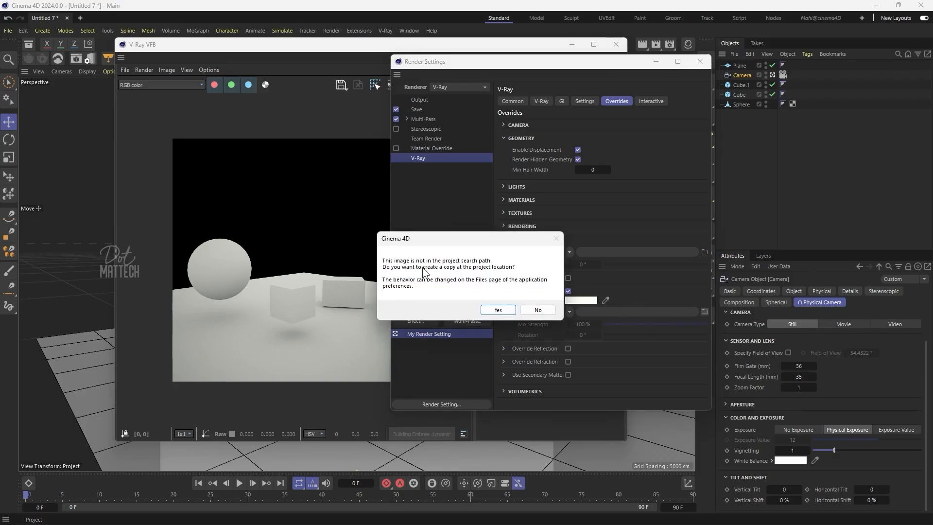
left_click(494, 311)
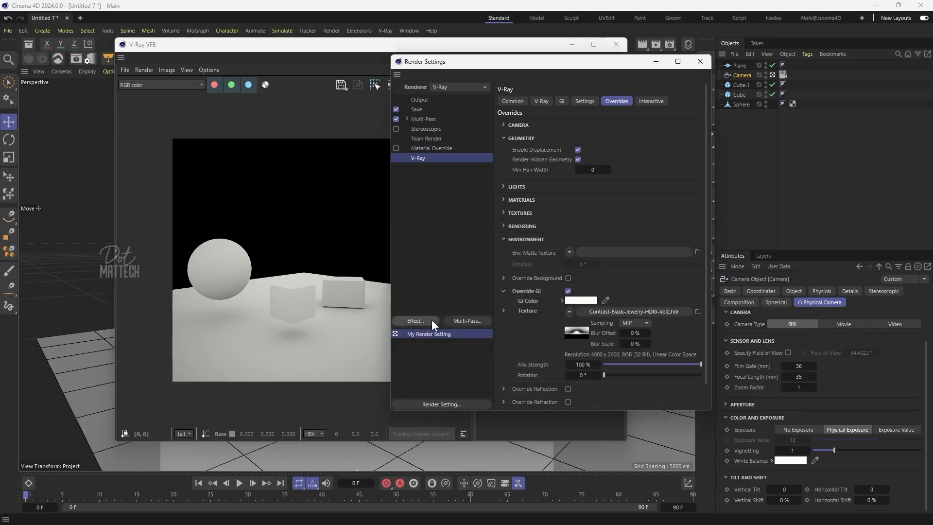
Show the GI texture's bitmap shader properties and set the texture's rotation to about 301°
left_click(578, 331)
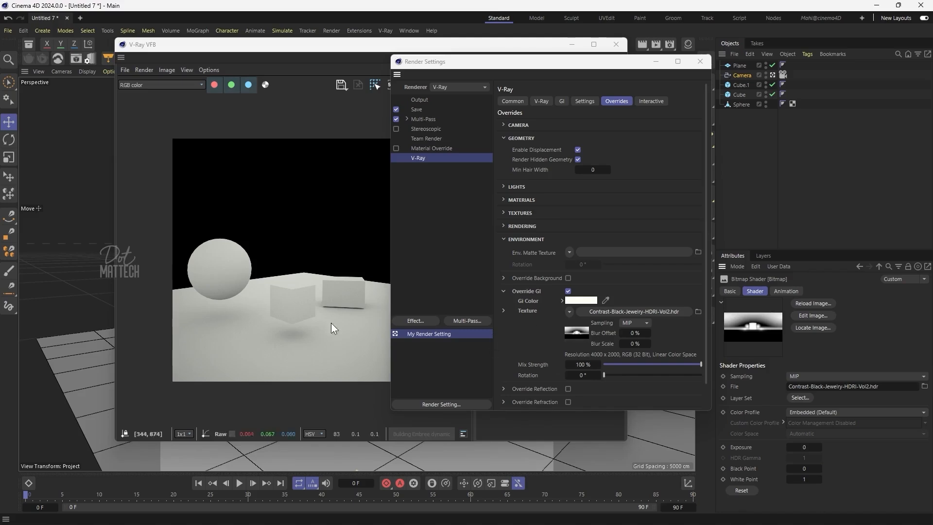
left_click_drag(523, 67, 706, 75)
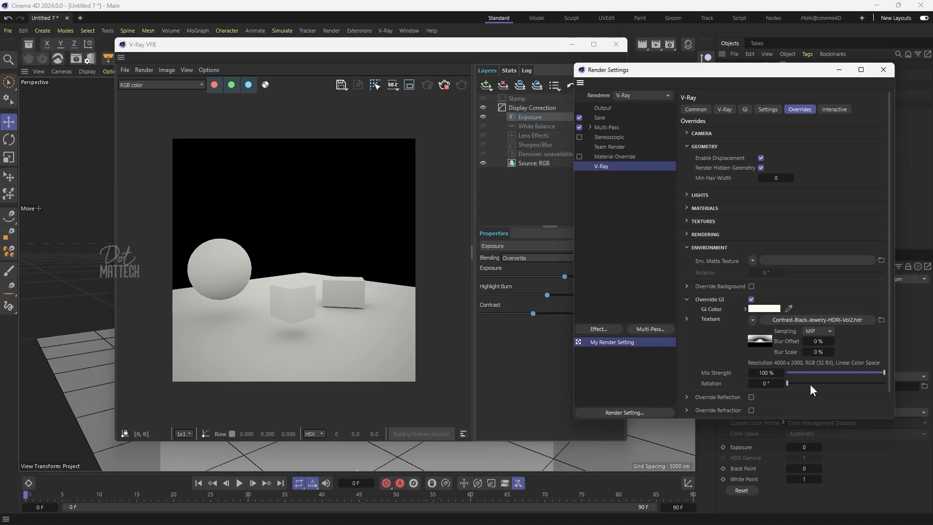
mouse_move(791, 383)
left_mouse_down()
mouse_move(838, 382)
mouse_move(800, 384)
mouse_move(807, 383)
left_mouse_up()
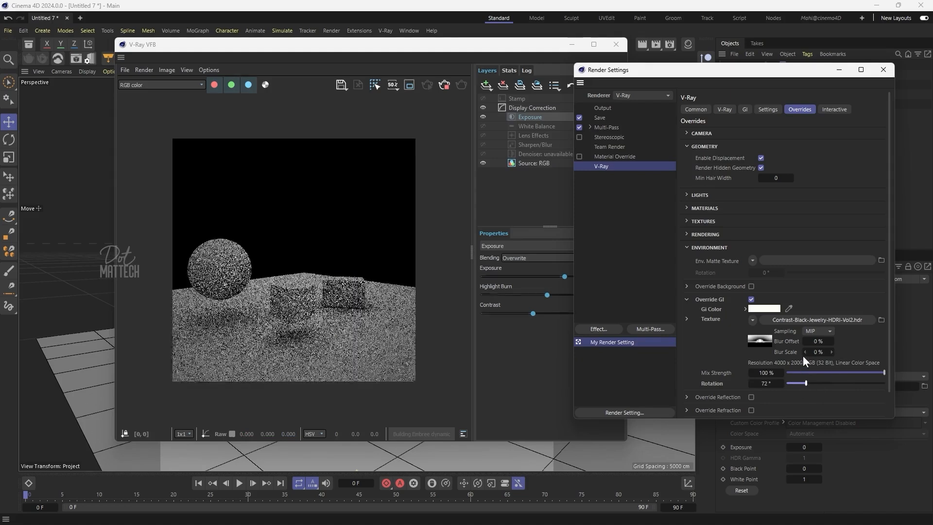
left_click_drag(807, 382, 869, 382)
Raise the frame buffer's Exposure layer to about 3.46, close the render settings, and set the HDRI bitmap's exposure to 0.97
left_click(556, 283)
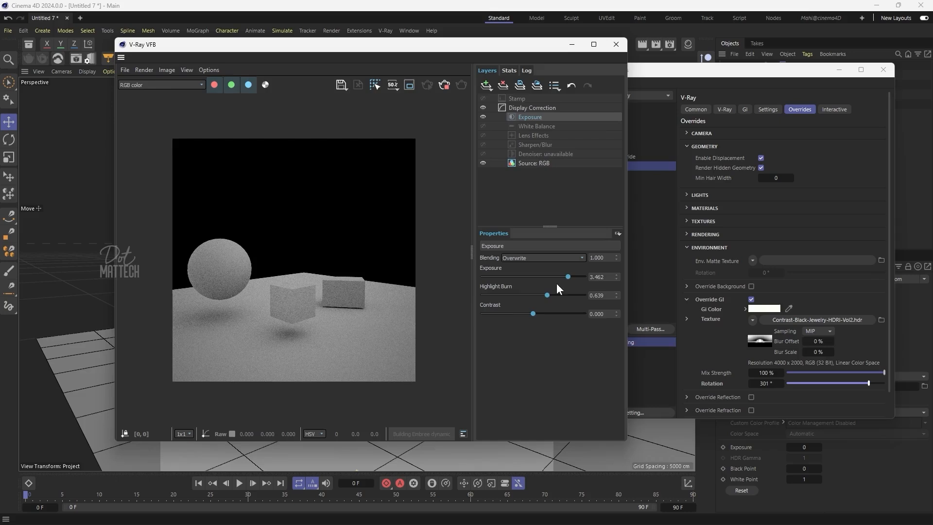
left_click(883, 71)
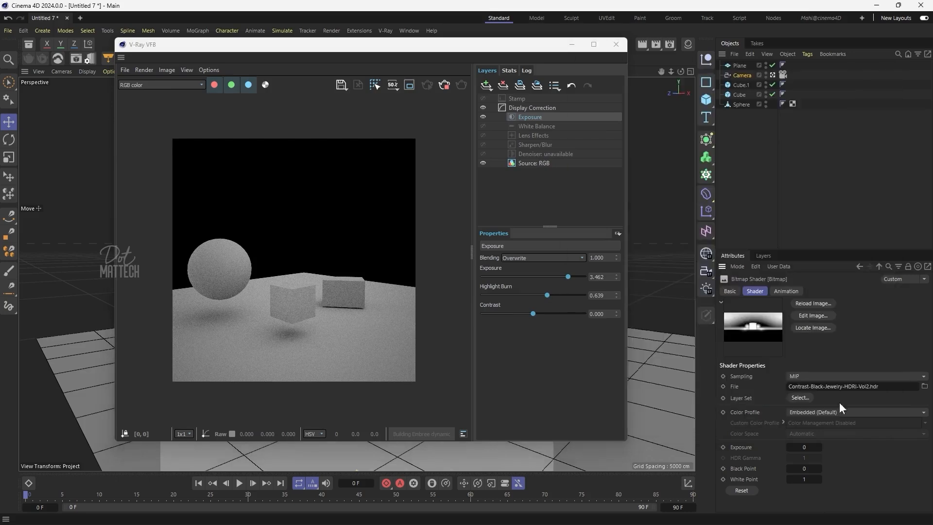
left_click_drag(804, 447, 804, 448)
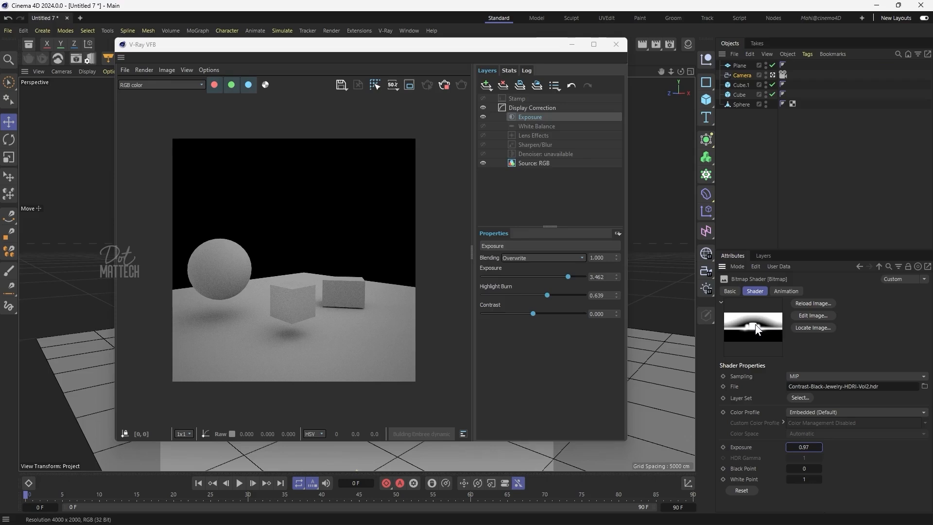
Stop the interactive rendering and start a new one, framing the sphere and cubes in the frame buffer
left_click(616, 45)
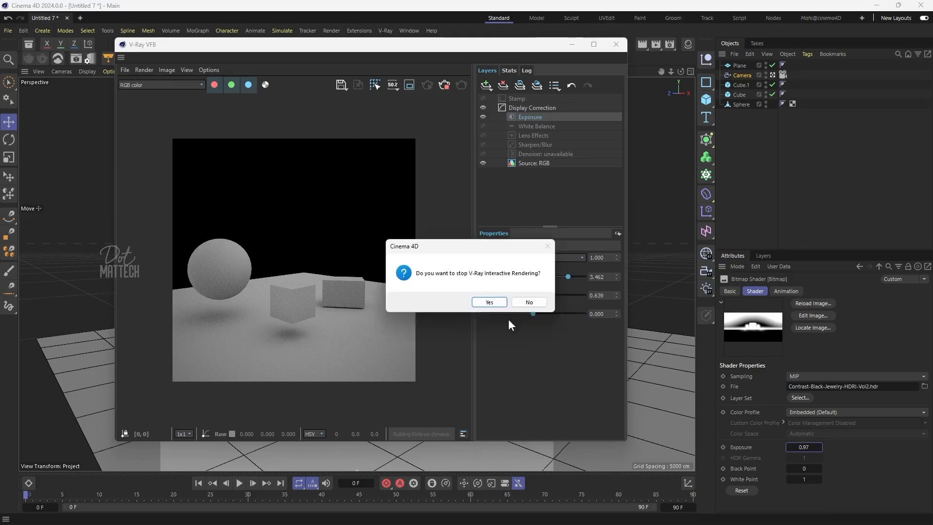
left_click(497, 302)
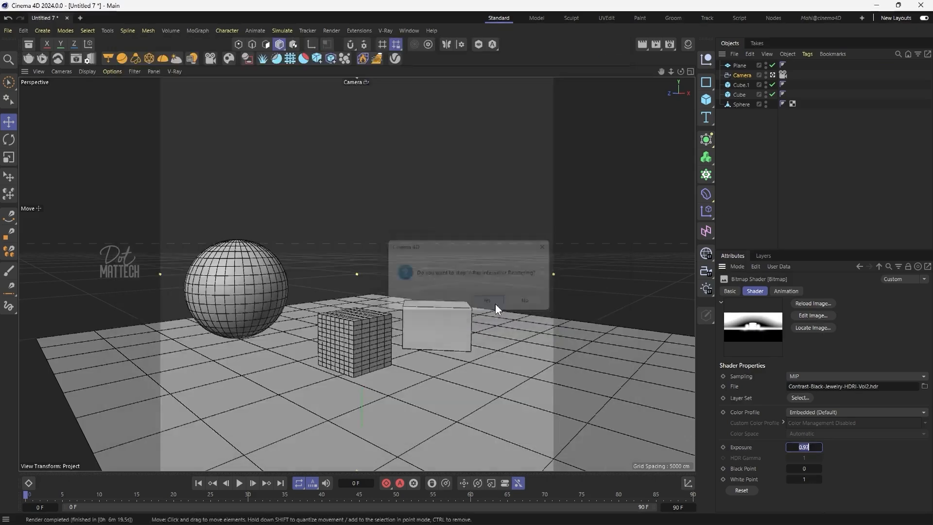
left_click(44, 59)
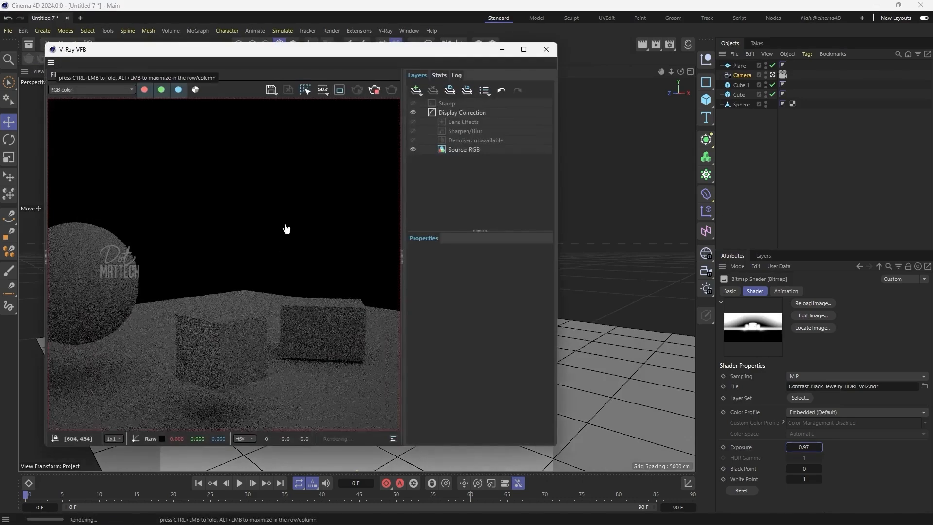
left_click_drag(417, 52, 528, 52)
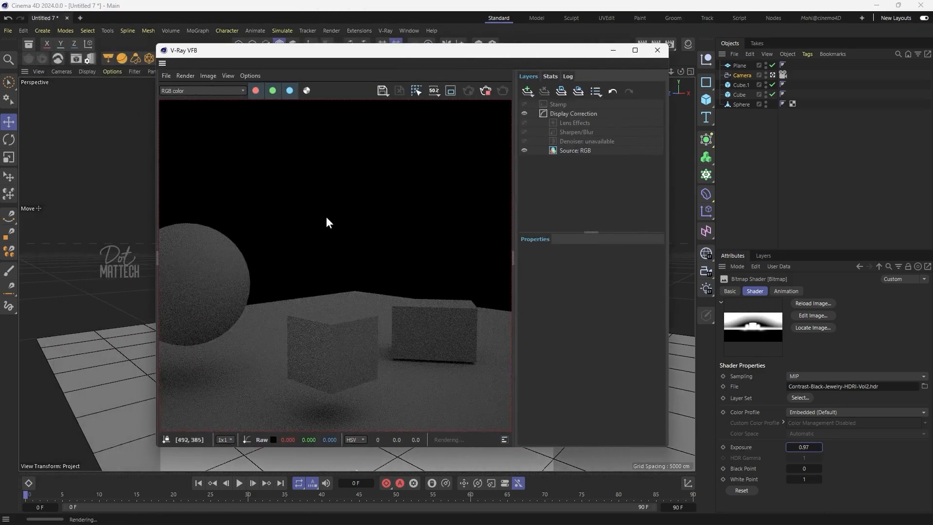
scroll(383, 263, "down", 1)
scroll(284, 287, "up", 1)
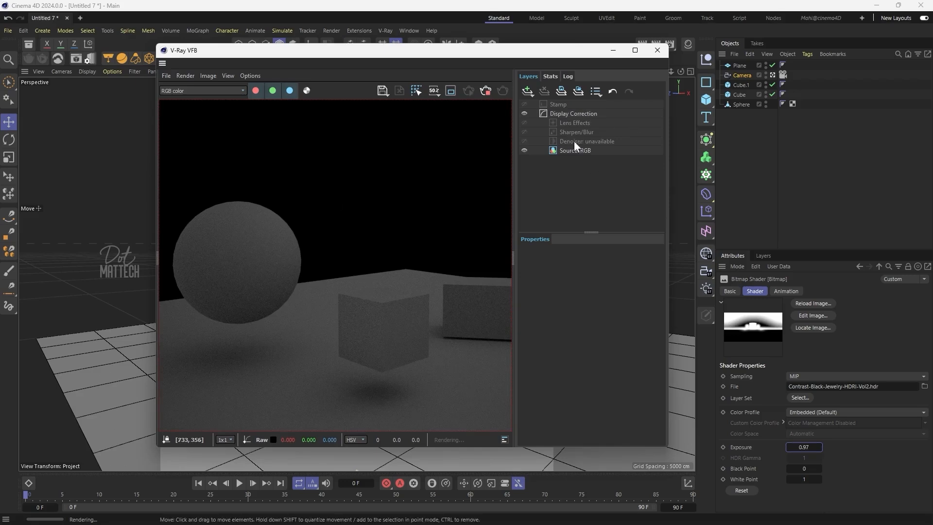
Add an Exposure correction layer with exposure at about 2.98 and highlight burn at about 0.33
left_click(532, 93)
left_click(566, 190)
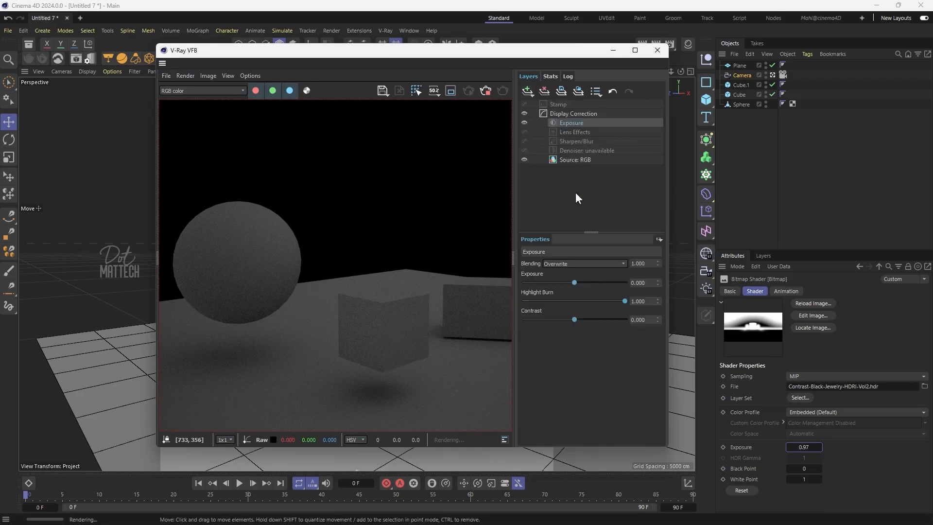
mouse_move(575, 282)
left_mouse_down()
mouse_move(606, 281)
mouse_move(568, 303)
mouse_move(605, 280)
left_mouse_up()
left_click(602, 301)
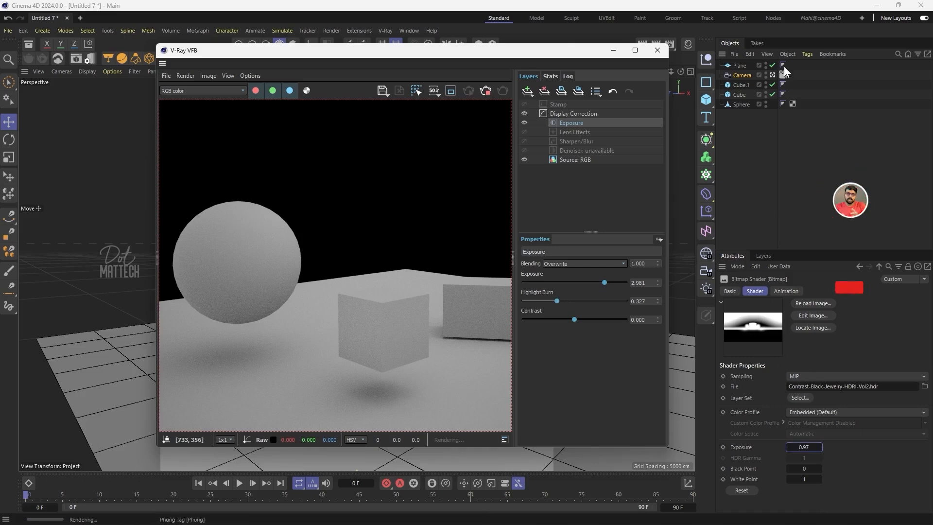
With the plane selected, reveal the material manager beside the frame buffer and create a new V-Ray Material
left_click_drag(452, 52, 331, 50)
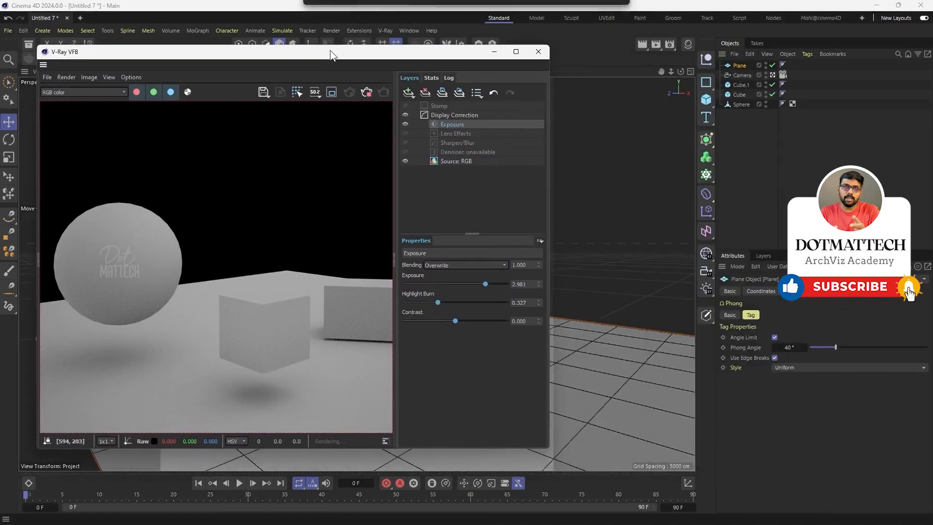
left_click(688, 44)
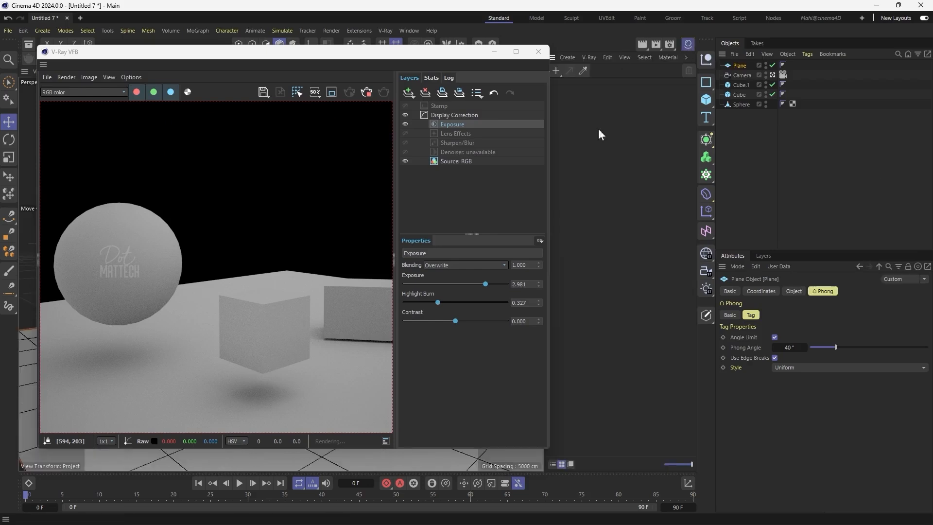
left_click_drag(454, 57, 430, 59)
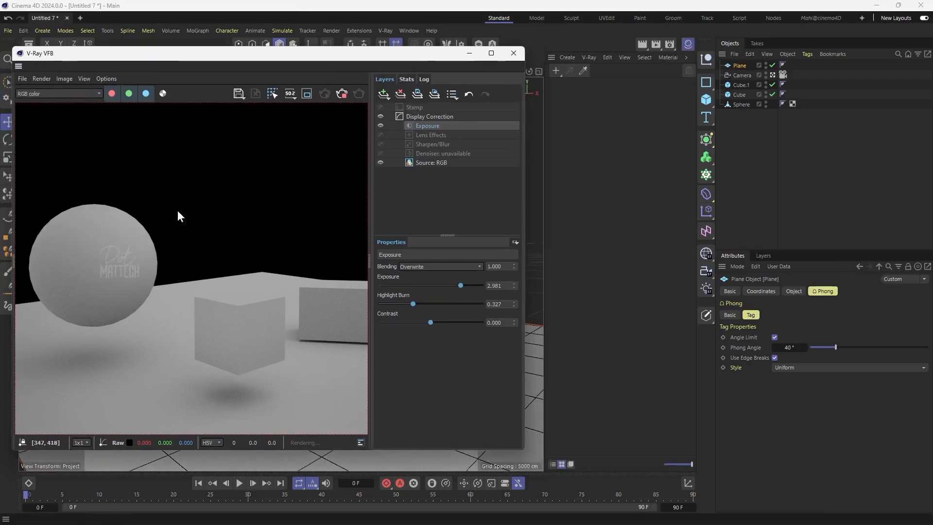
left_click(585, 56)
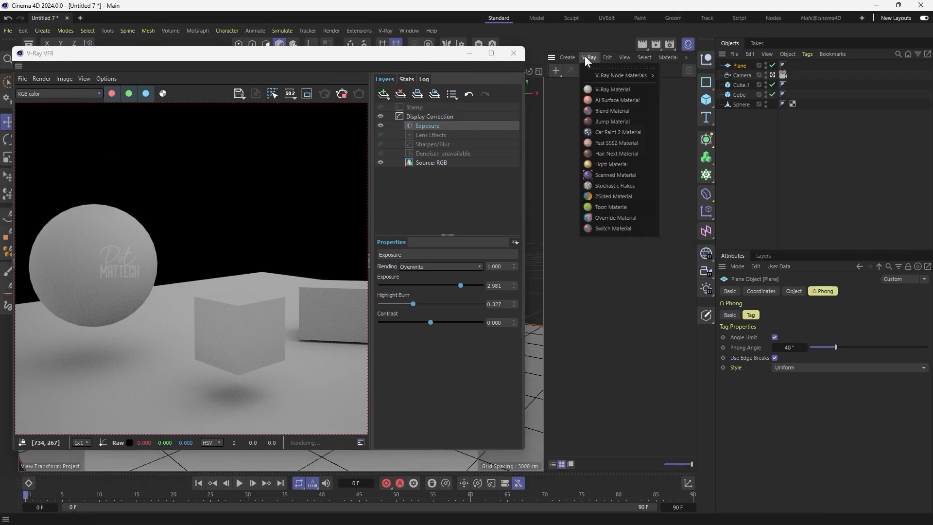
left_click(587, 57)
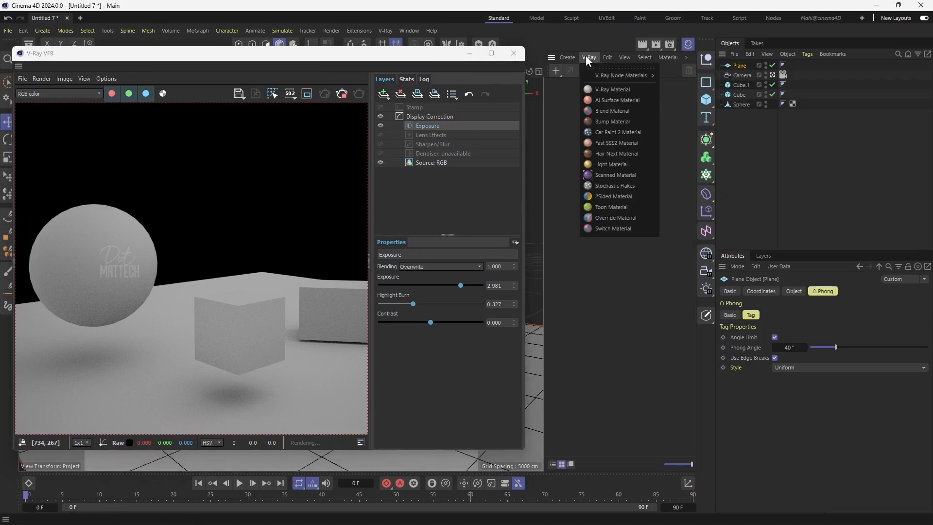
left_click(612, 89)
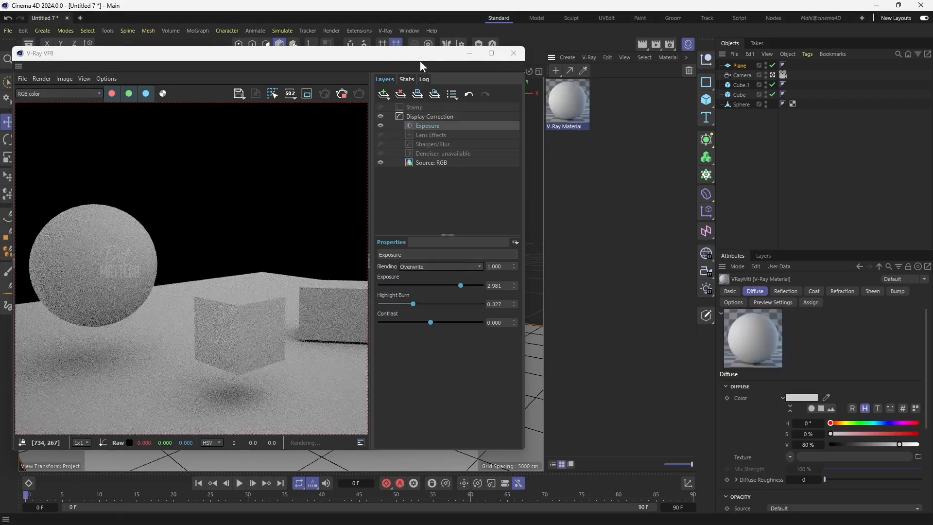
Apply the new V-Ray material to the selected plane and bring the frame buffer's render back into view
left_click_drag(420, 56, 219, 51)
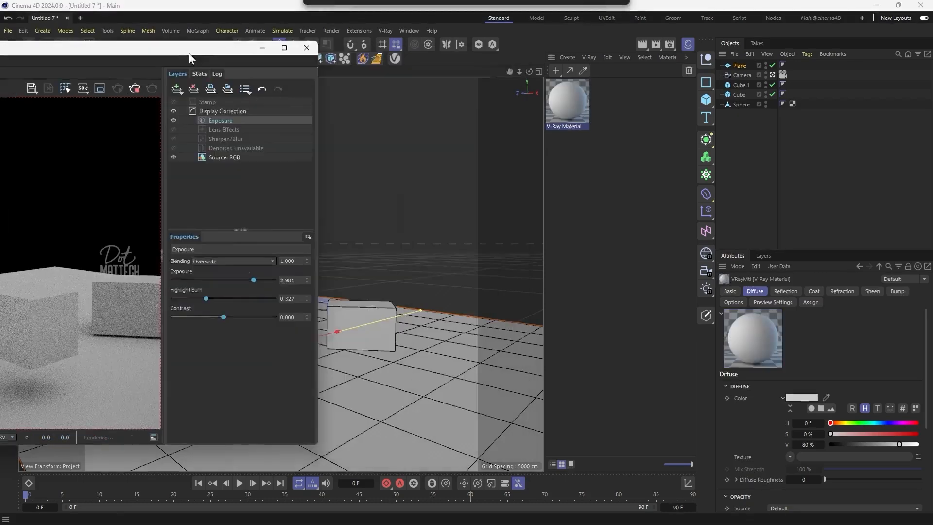
left_click(404, 365)
left_click(565, 105)
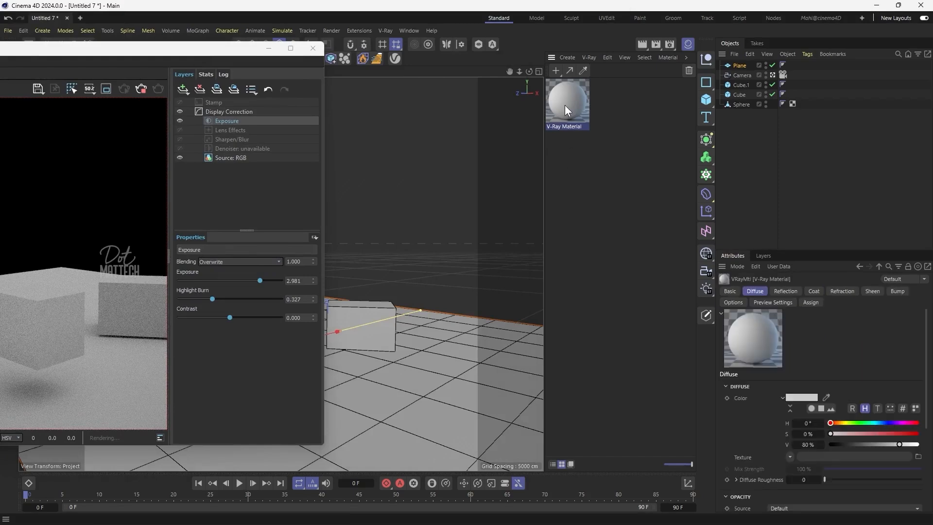
left_click(571, 70)
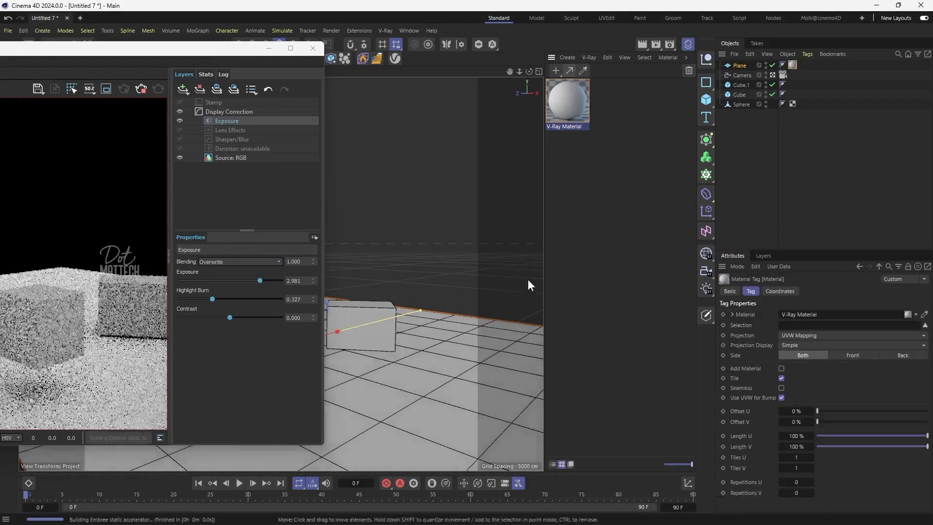
left_click_drag(188, 52, 369, 59)
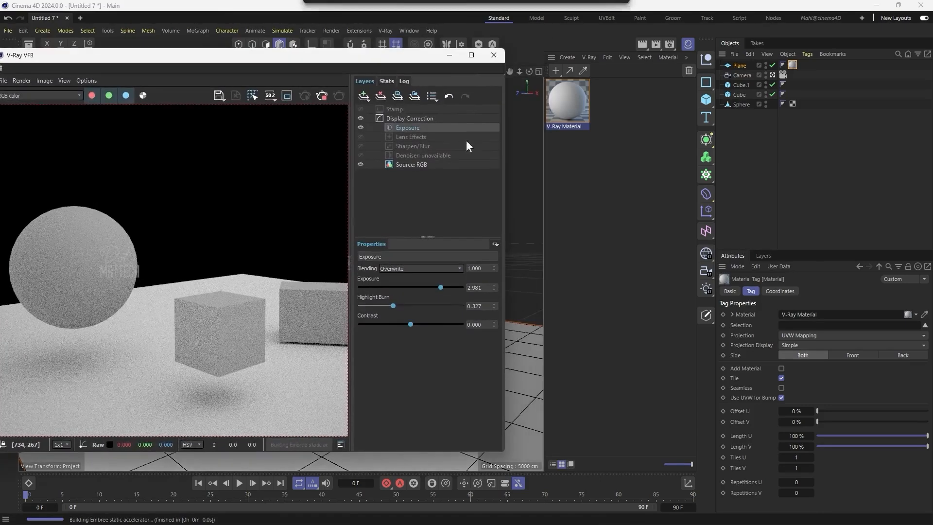
Rename the plane's V-Ray material to floor
left_click(572, 126)
double_click(572, 127)
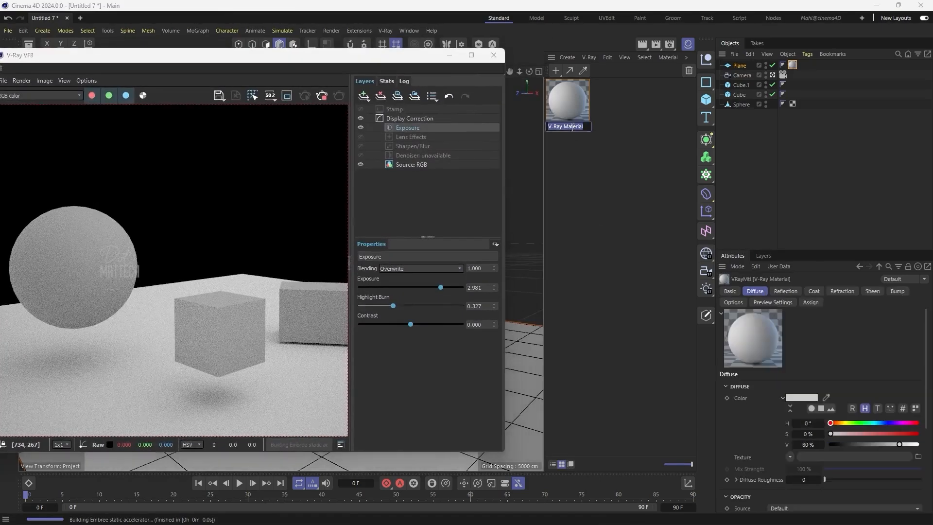
type("floor")
key("Return")
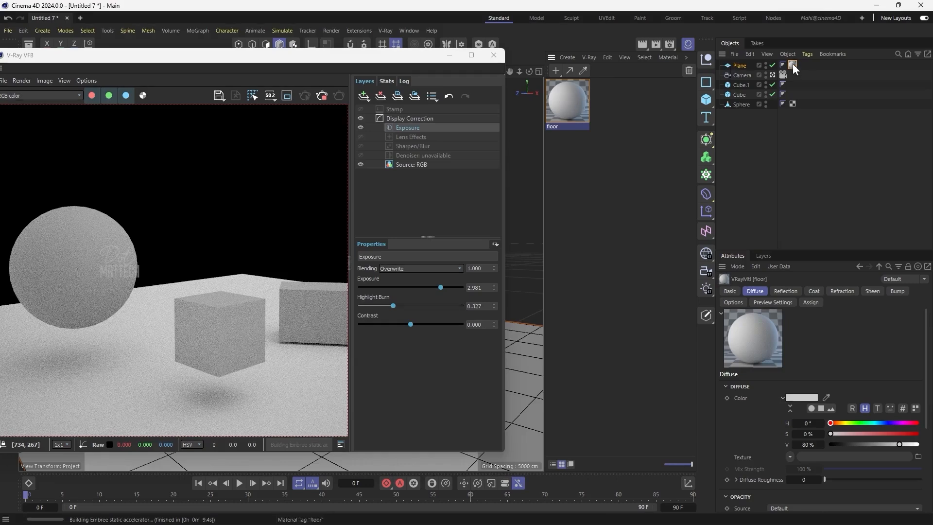
Shrink the V-Ray frame buffer to a quarter of the screen and keep the Cinema 4D main window maximized behind it
left_click_drag(347, 62, 1, 64)
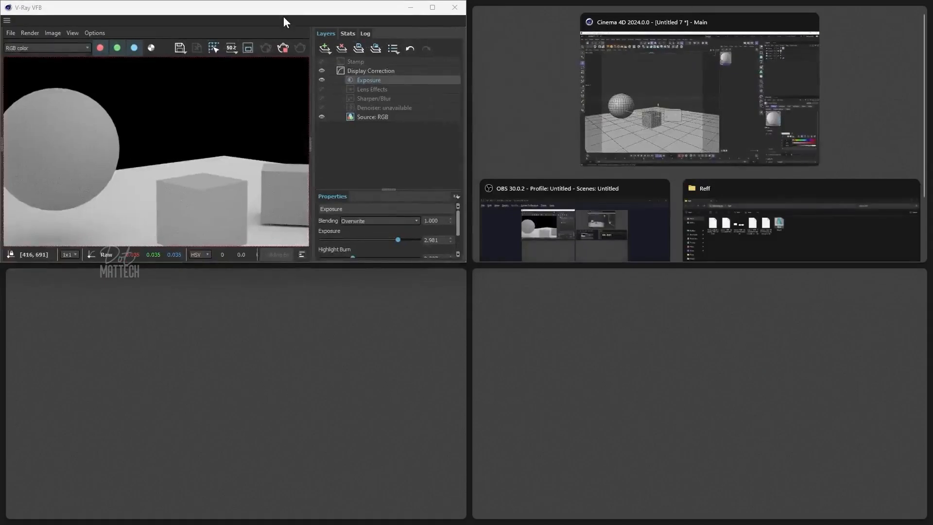
left_click(713, 94)
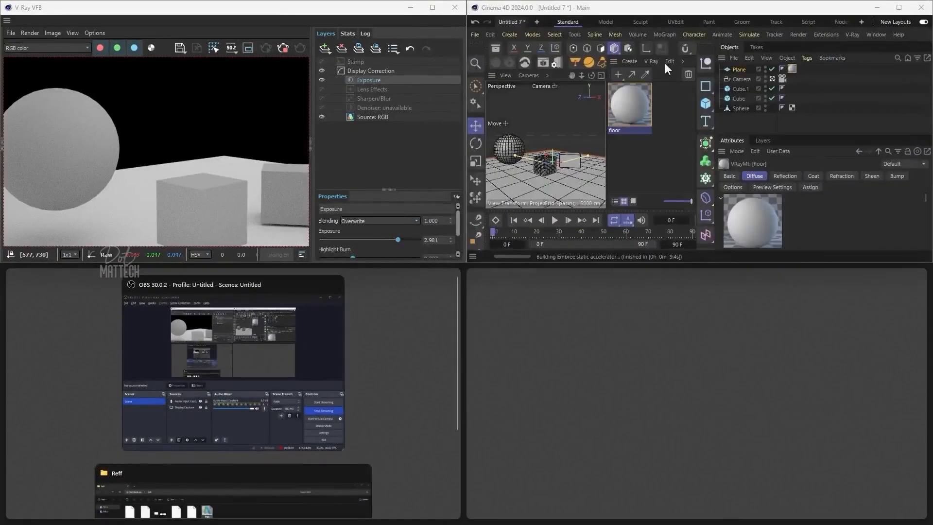
left_click_drag(792, 8, 572, 130)
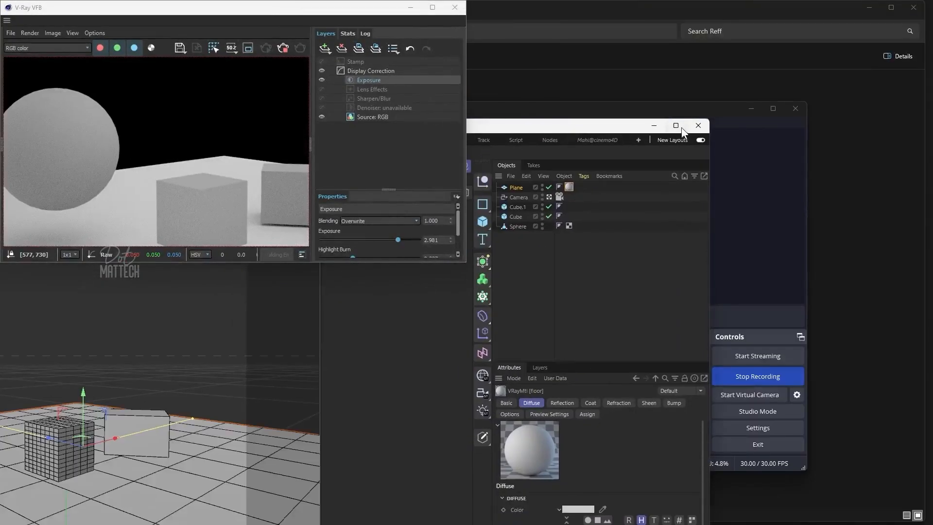
left_click(676, 125)
With the sphere selected, create a new V-Ray material and rename it Sphere
left_click(132, 323)
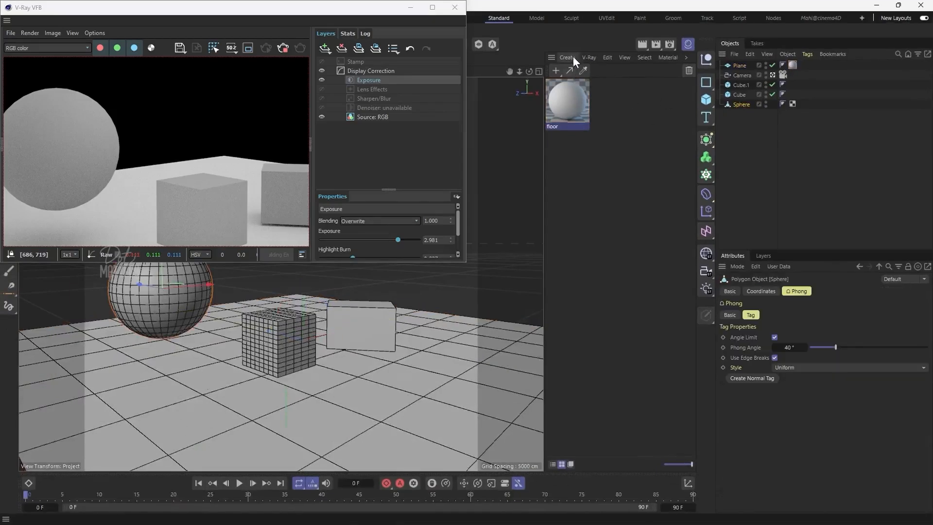
left_click(593, 57)
left_click(615, 89)
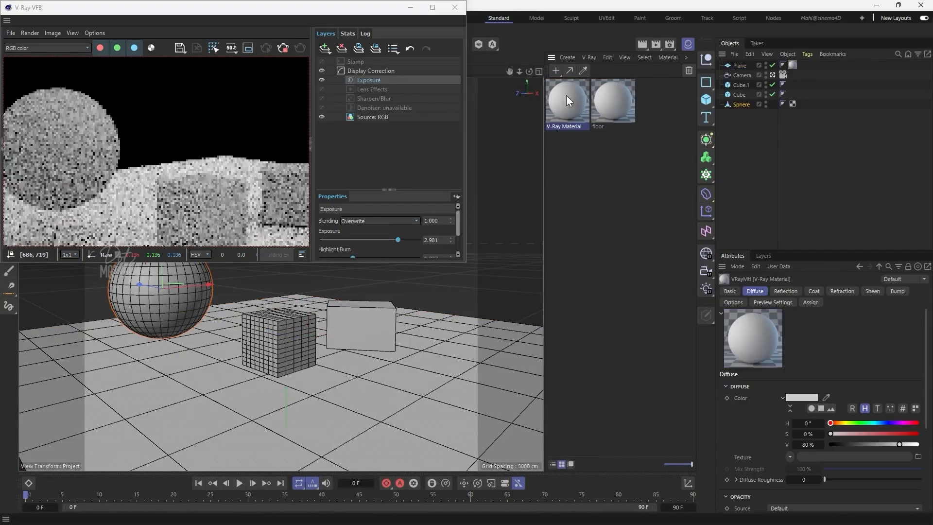
double_click(567, 127)
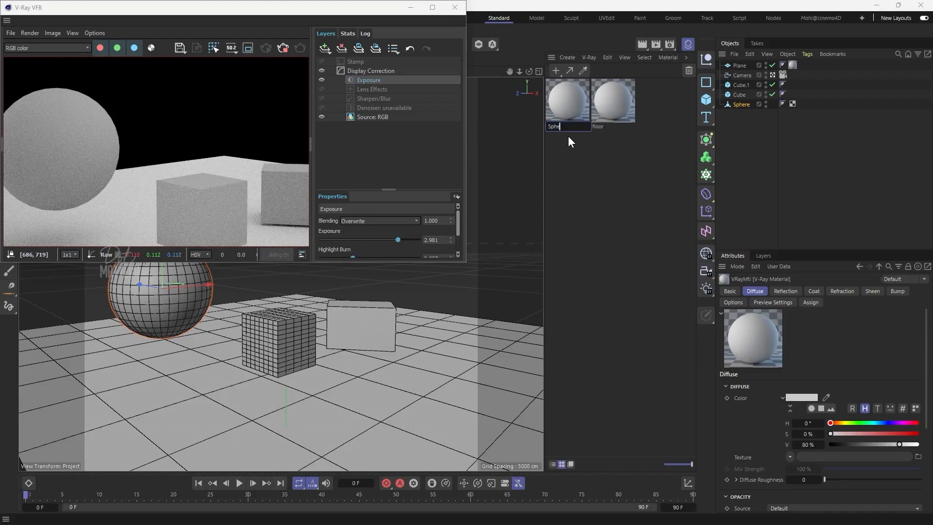
Apply the Sphere material to the sphere object and restore the frame buffer to its larger size
left_click(566, 101)
left_click_drag(701, 153, 742, 105)
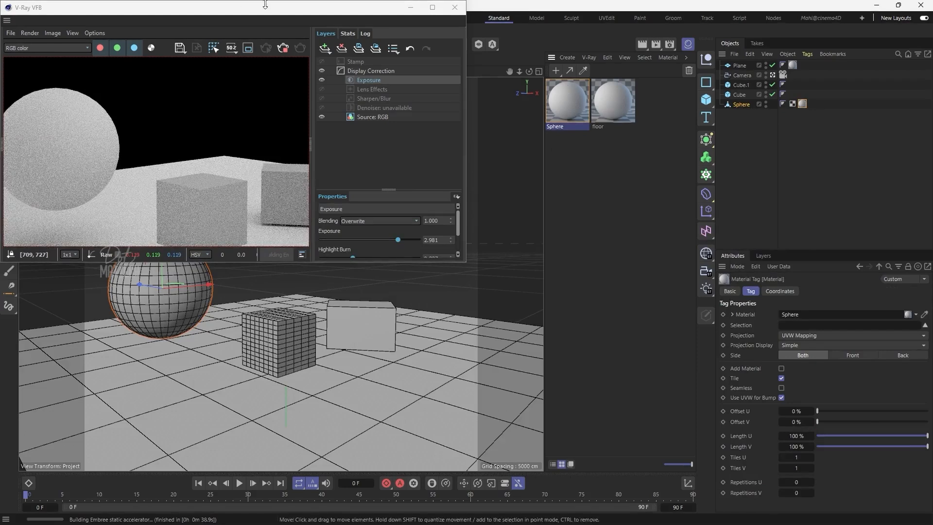
left_click_drag(261, 13, 329, 53)
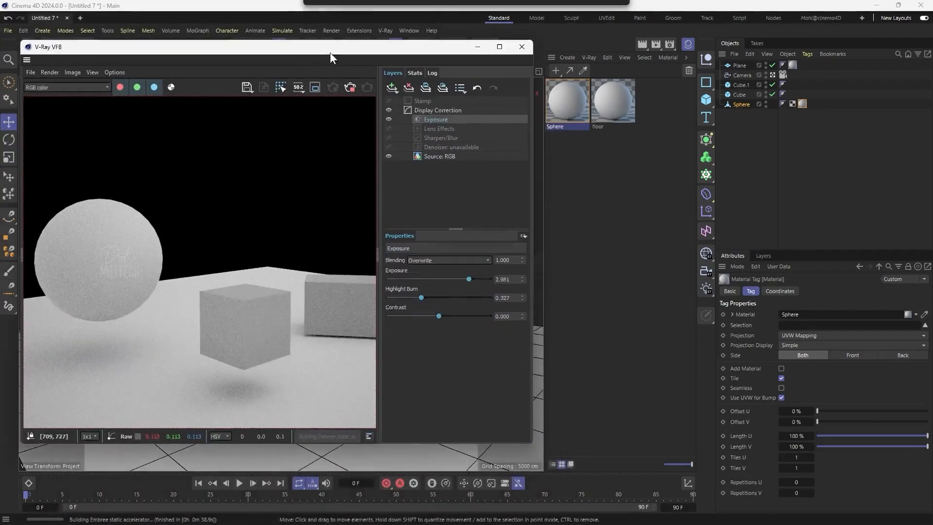
Set the floor material's diffuse color to a neutral grey of RGB 145, 145, 145
left_click(604, 107)
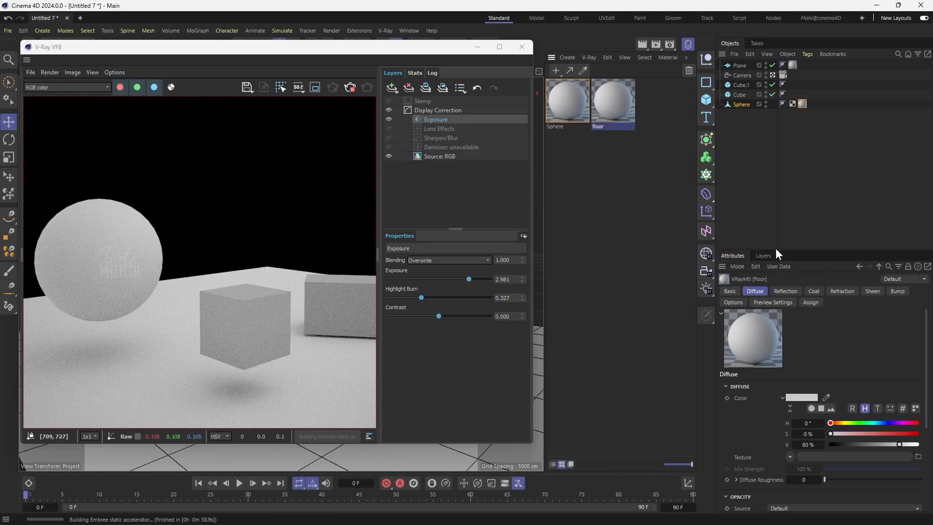
left_click_drag(776, 250, 774, 117)
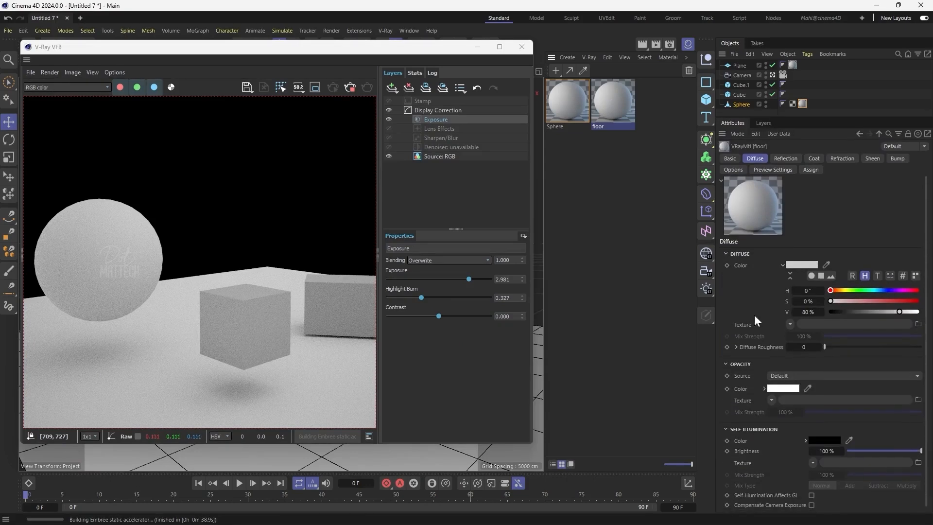
left_click(803, 265)
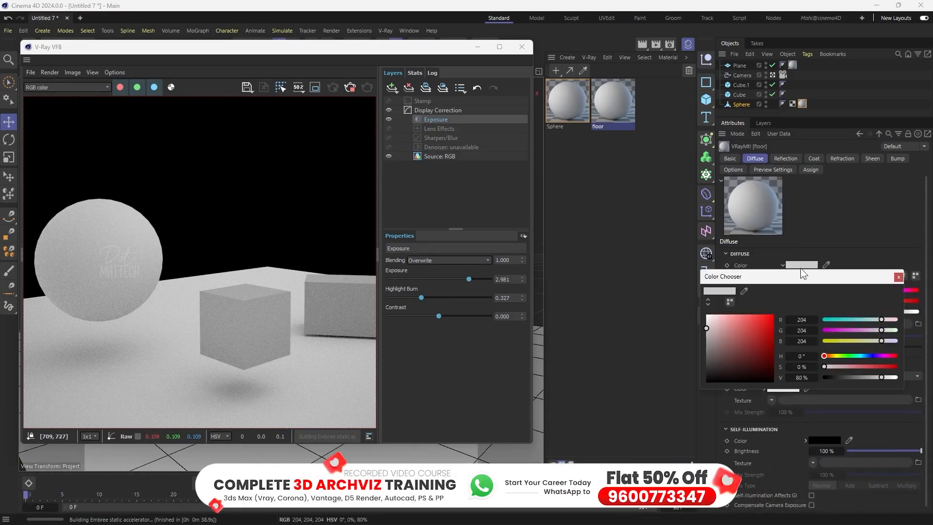
left_click_drag(715, 335, 776, 346)
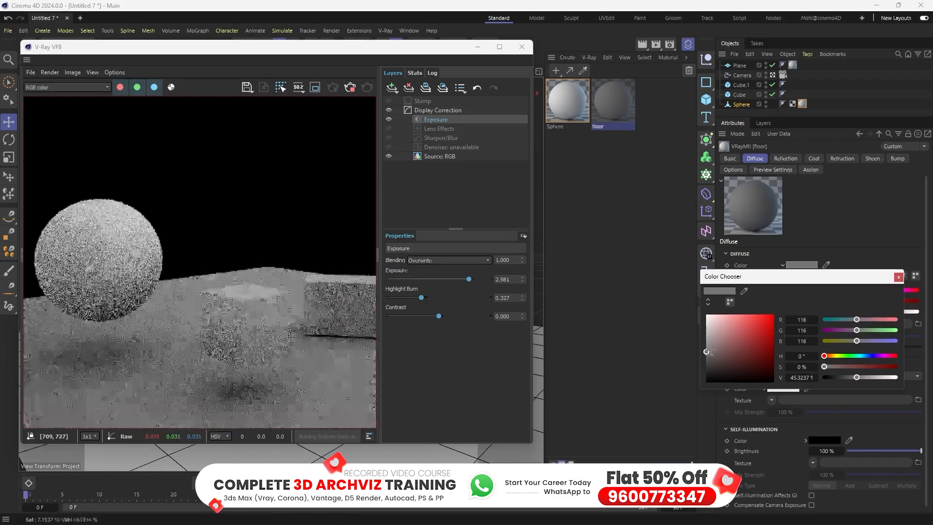
left_click(740, 349)
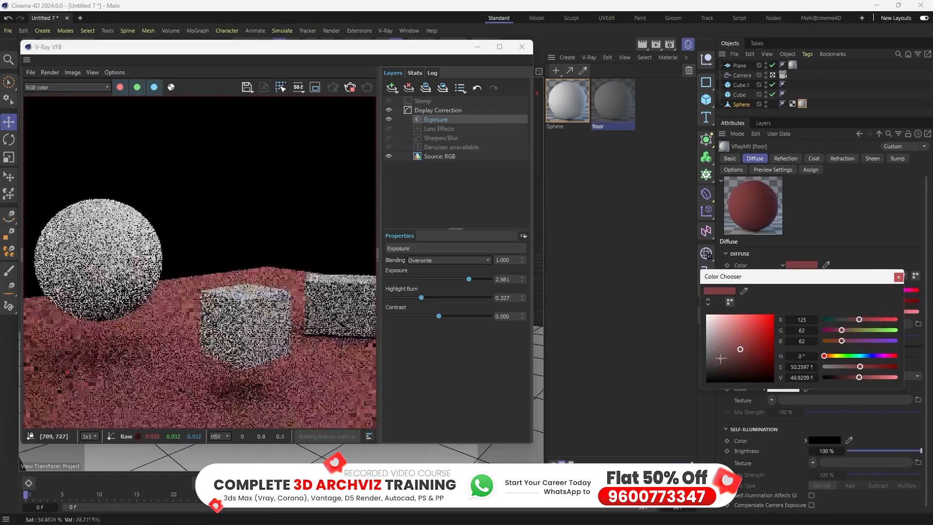
left_click(706, 353)
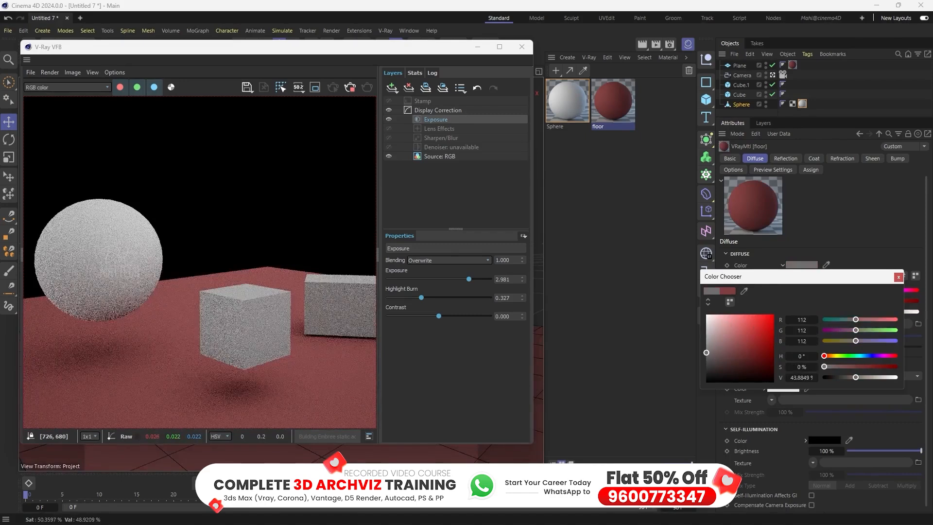
left_click_drag(706, 353, 706, 343)
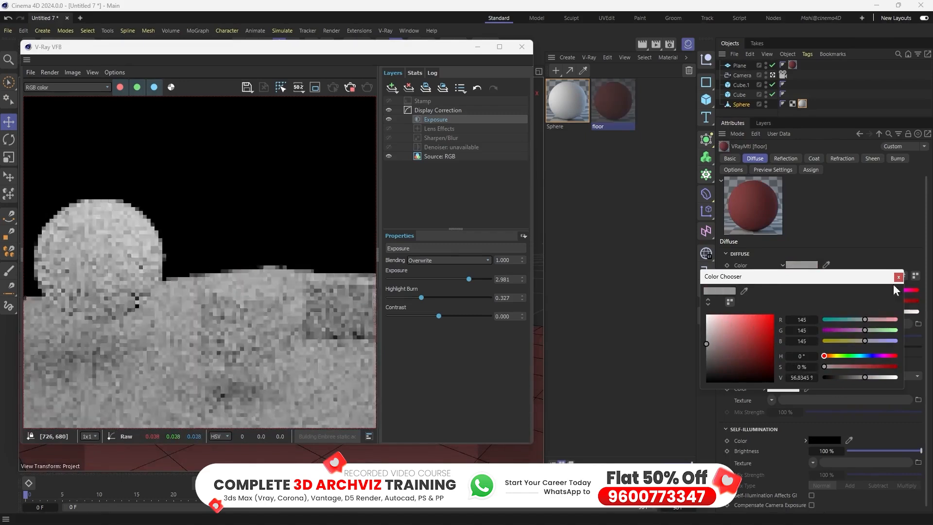
left_click(898, 277)
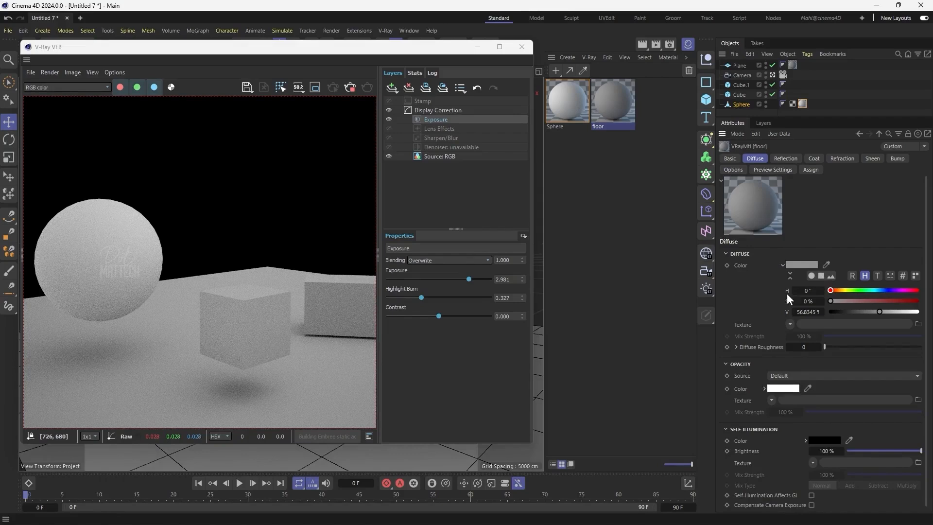
Try diffuse roughness values of 0.5, 1 and 0 on the floor material, ending at 0.5
left_click(803, 349)
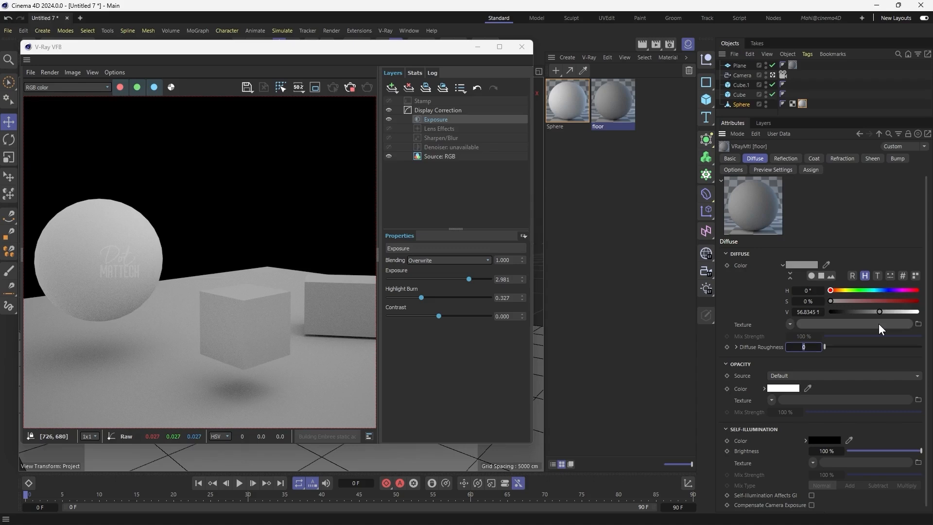
type(".5")
key("Return")
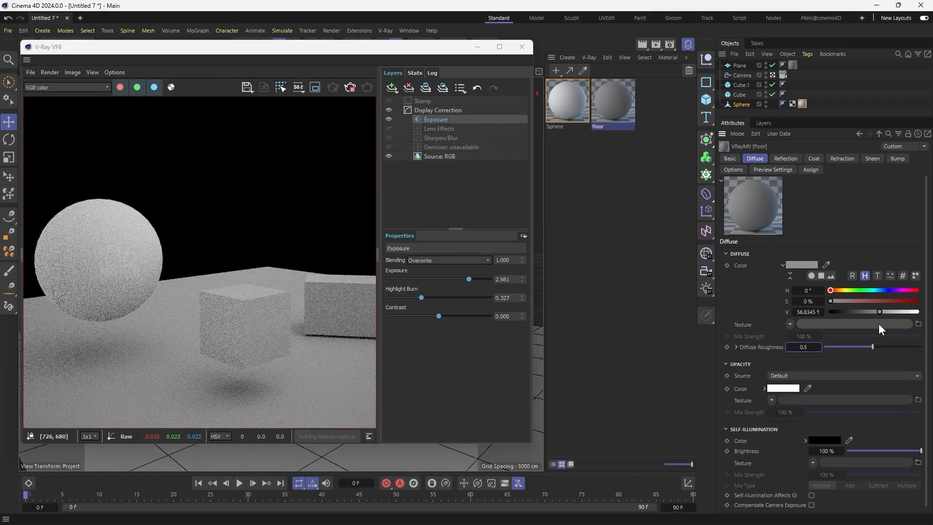
left_click(803, 347)
type("1")
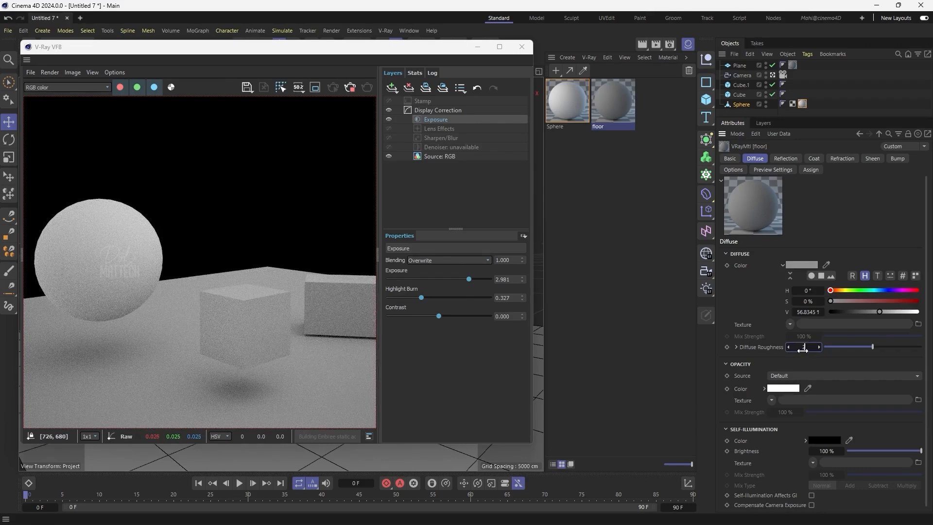
key("Return")
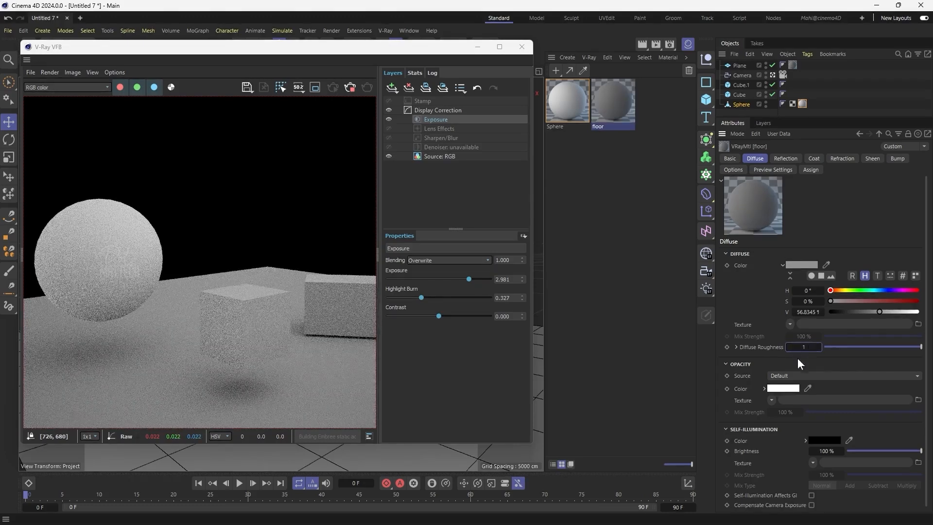
type("0")
key("Return")
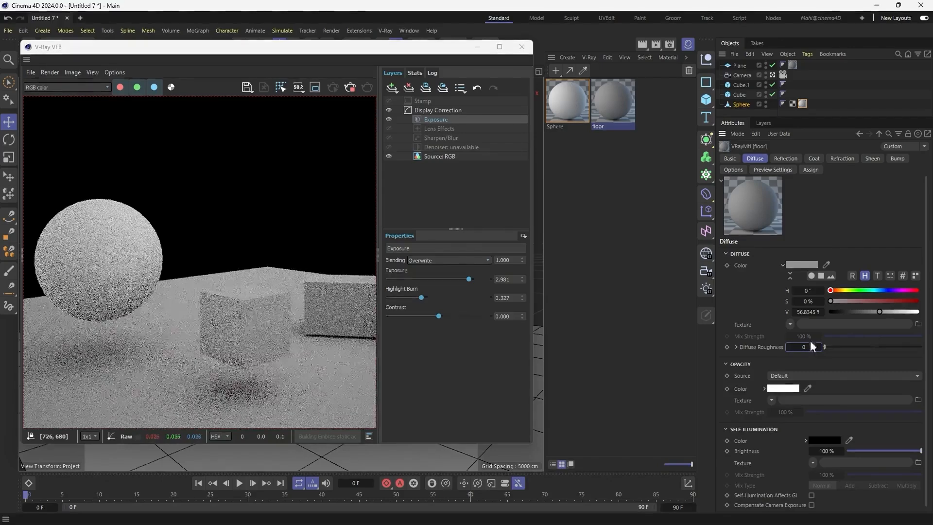
type("0.5")
key("Return")
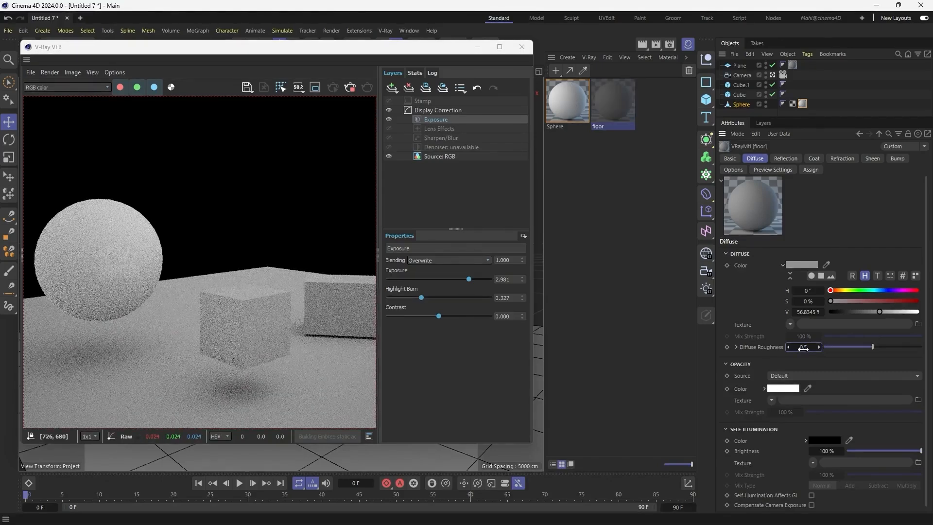
Set the floor material's diffuse roughness to 0.75
left_click(801, 347)
type(".75")
key("Return")
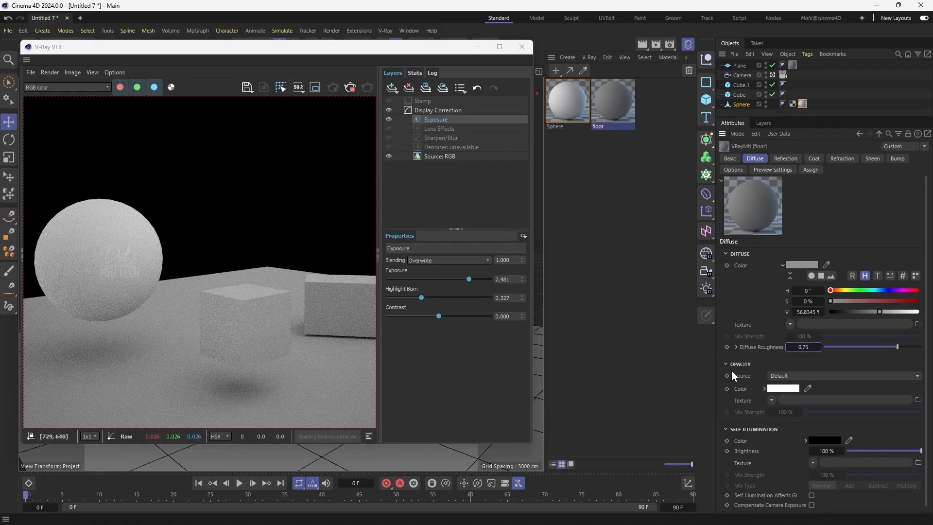
Collapse the Diffuse, Opacity and Self-Illumination sections of the floor material's settings
left_click(735, 255)
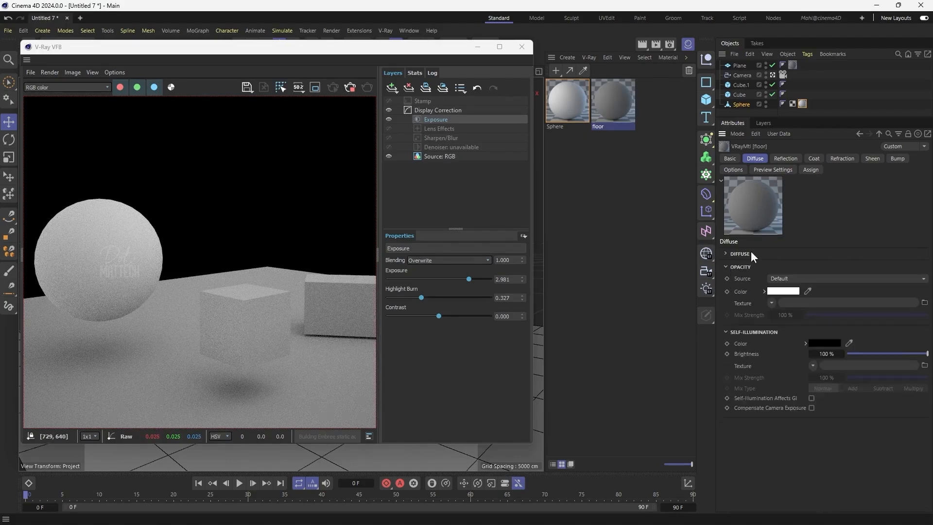
left_click(732, 267)
left_click(735, 280)
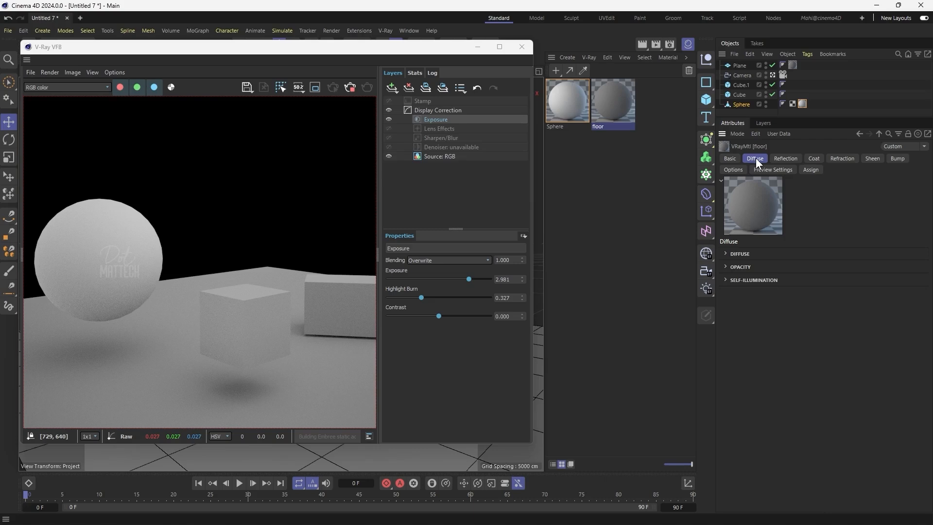
Make the floor material reflective with a glossiness of 0.84 and a white reflection color, and inspect the reflections in the render
left_click(782, 161)
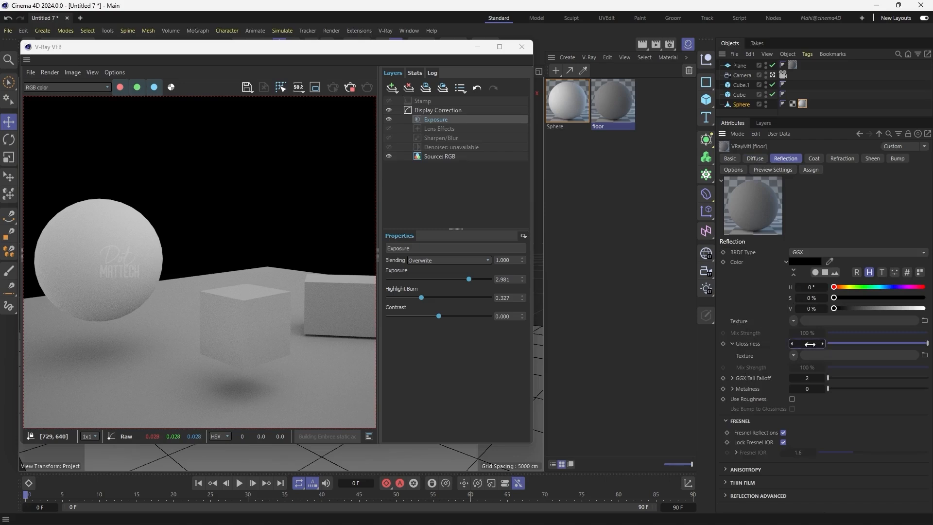
left_click_drag(808, 344, 798, 343)
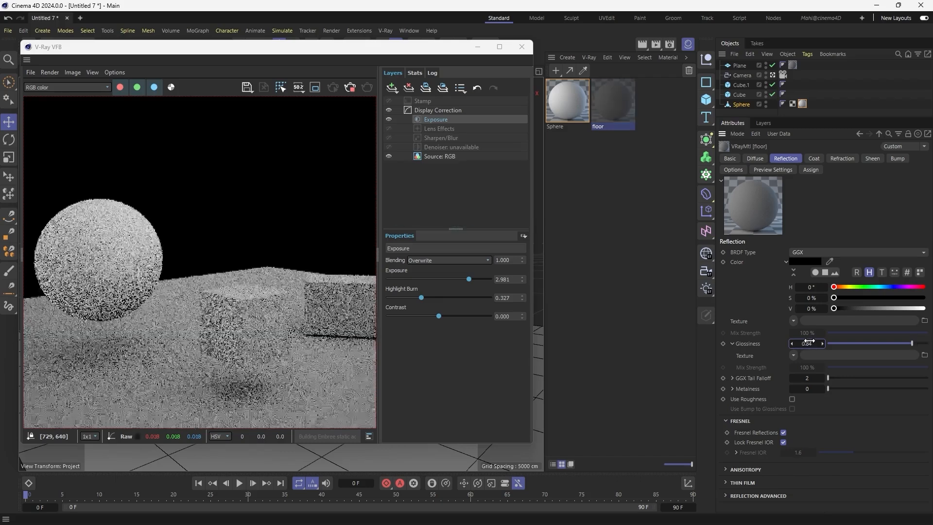
left_click(806, 261)
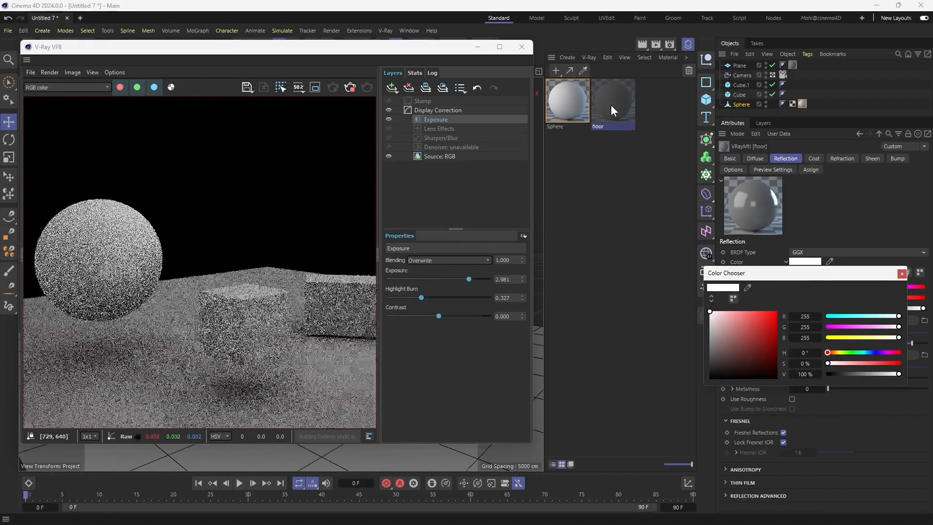
left_click(902, 274)
scroll(319, 371, "up", 2)
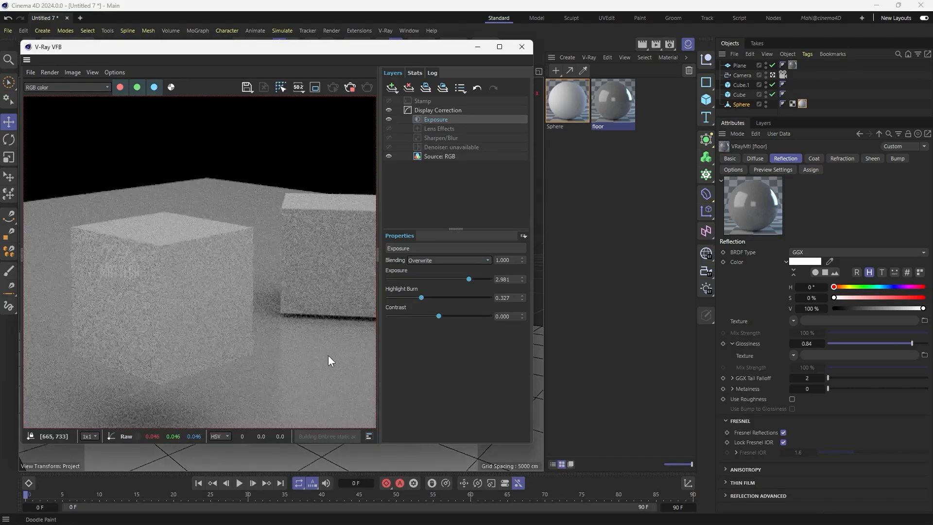
scroll(315, 319, "down", 2)
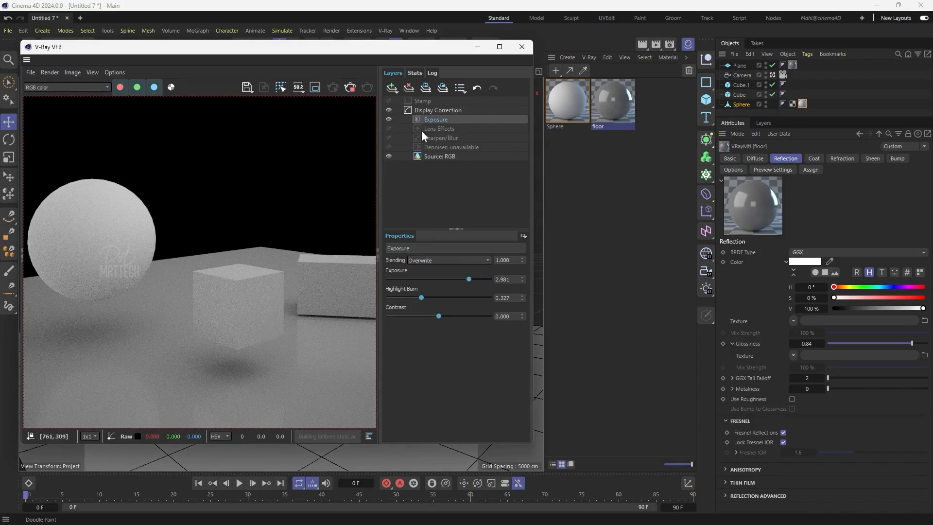
Set the Sphere material's reflection color to white
left_click(565, 90)
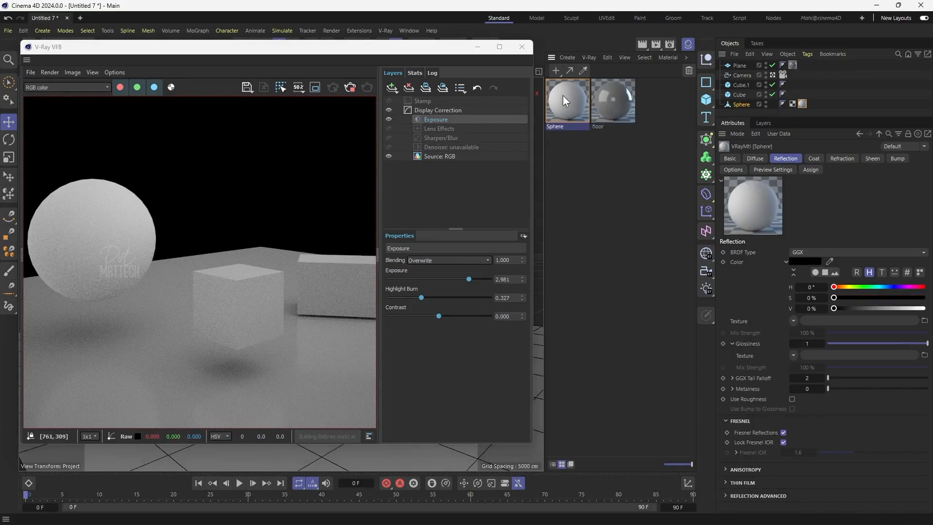
left_click(804, 261)
left_click(736, 343)
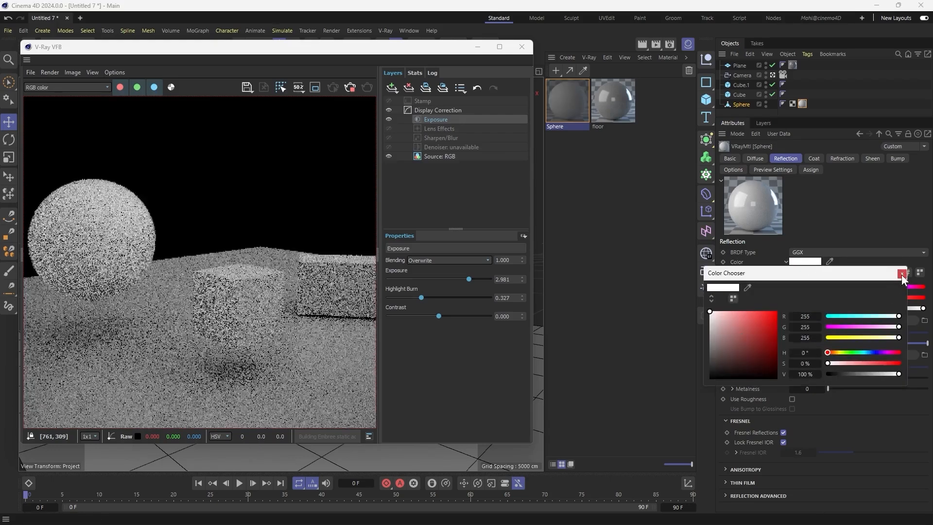
left_click(902, 274)
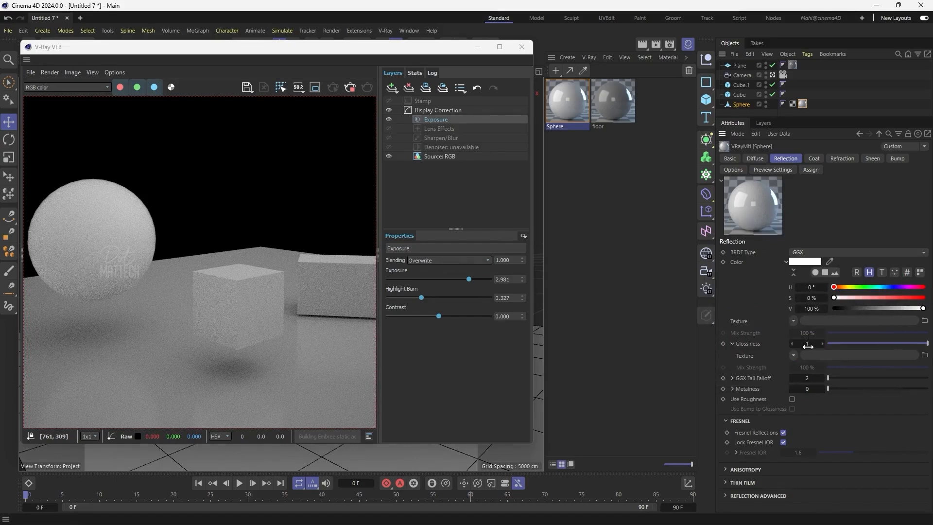
Set the Sphere material's diffuse color to pure white with a value of 100%
left_click(759, 159)
left_click(743, 253)
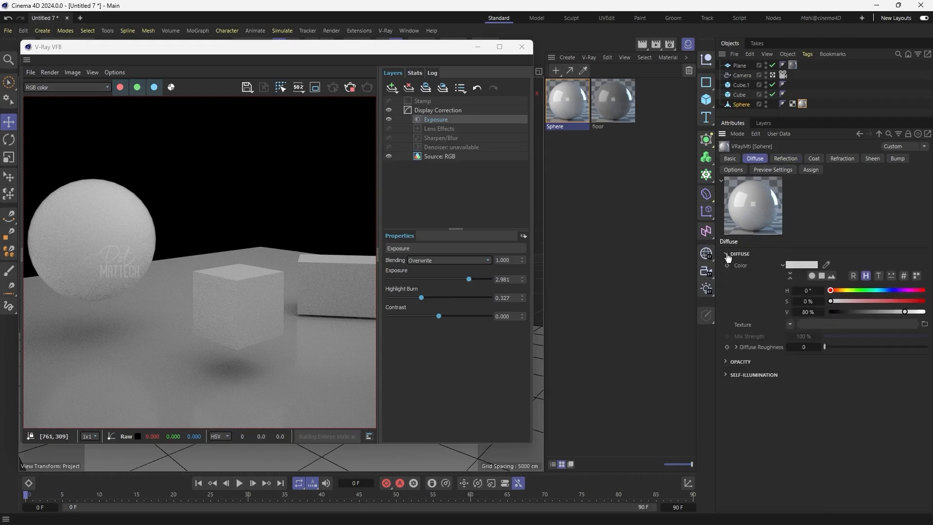
left_click(801, 265)
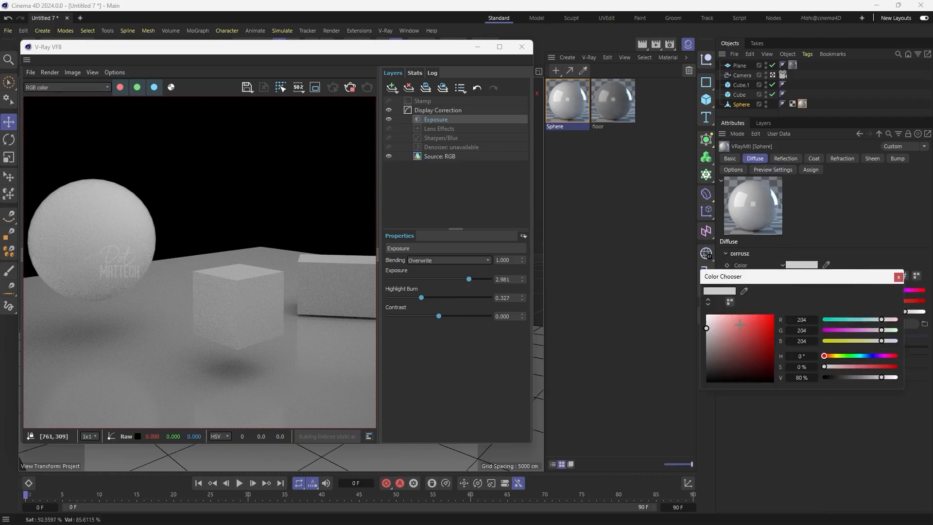
left_click_drag(882, 377, 899, 378)
left_click(899, 277)
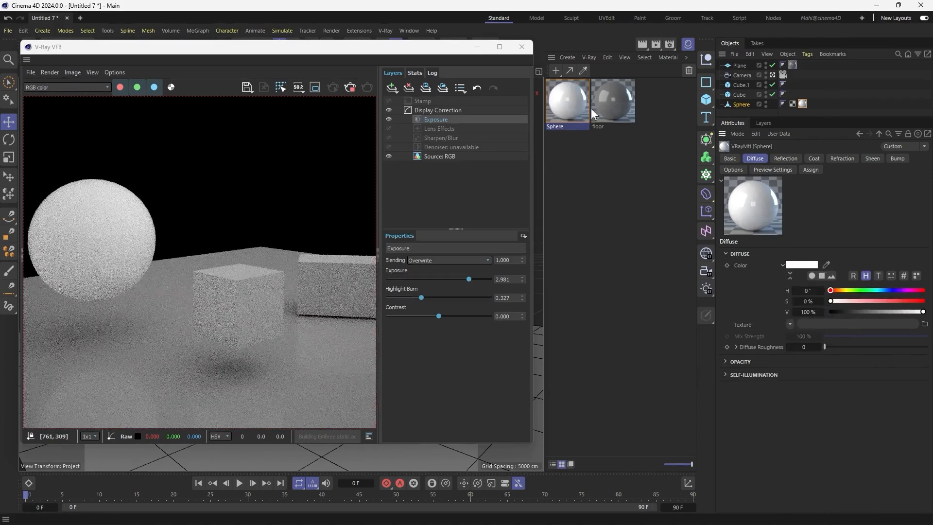
Set the Sphere material's diffuse roughness to 0.5
left_click(803, 346)
type("0.5")
key("Return")
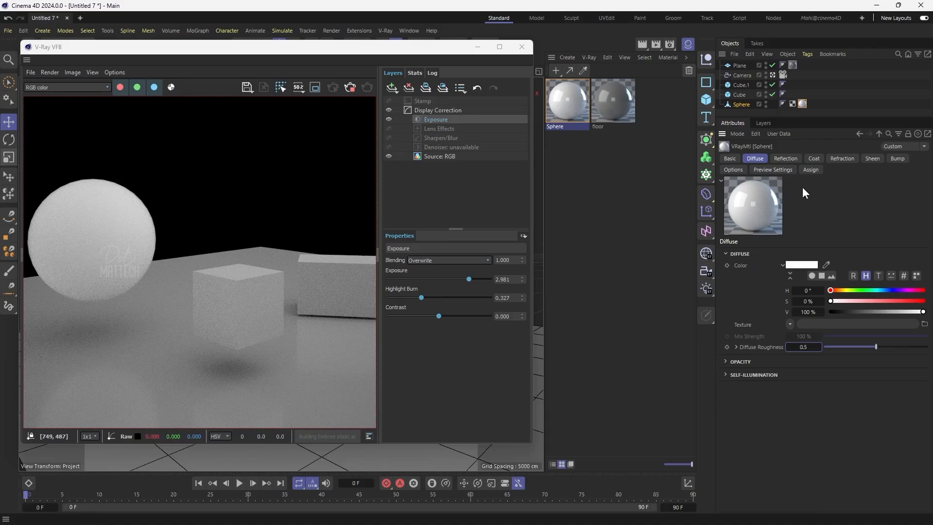
Make the Sphere material fully transparent by setting its refraction color to white
left_click(841, 159)
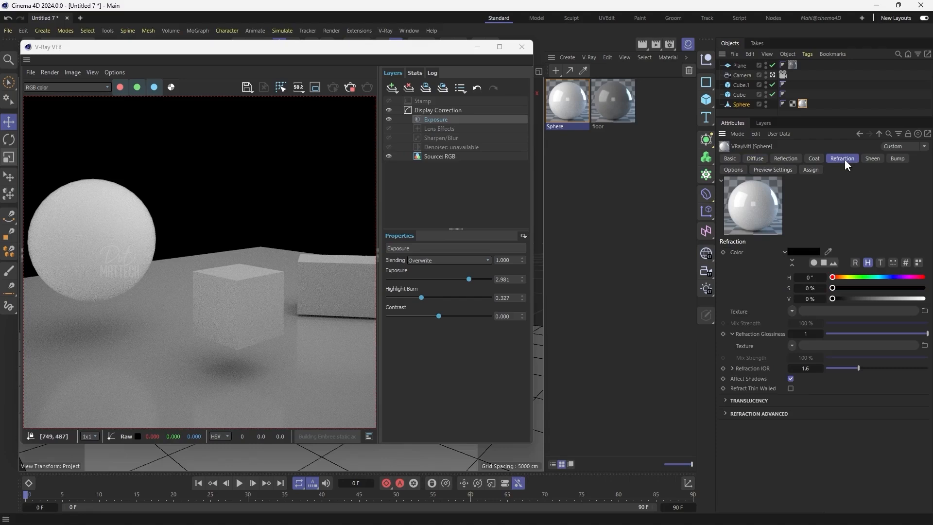
left_click(798, 249)
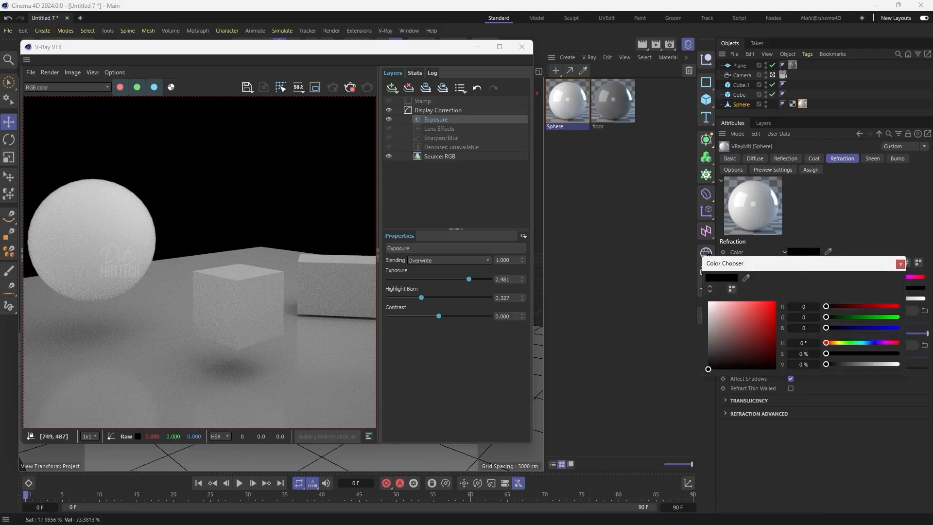
left_click_drag(724, 302, 705, 299)
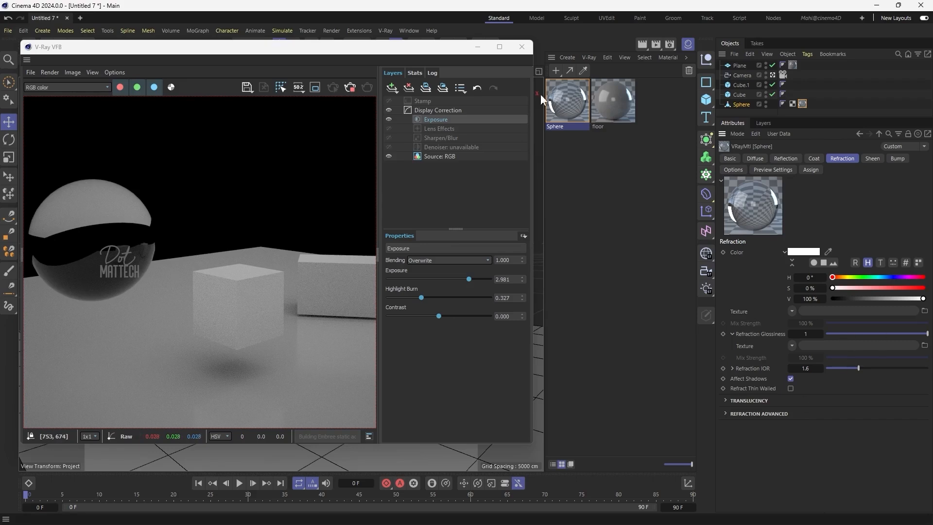
Turn off Override GI in the environment overrides of the V-Ray render settings and close the settings window
left_click(670, 45)
left_click_drag(700, 42, 367, 40)
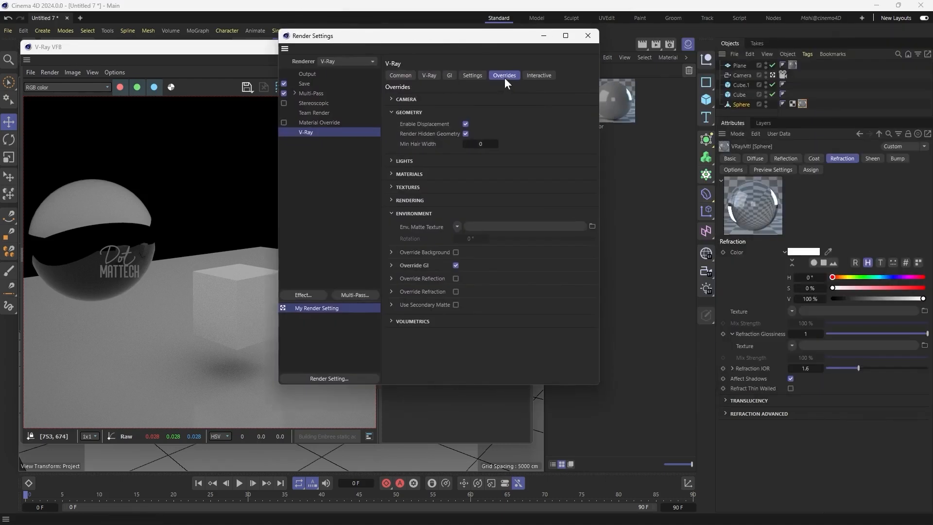
left_click(391, 265)
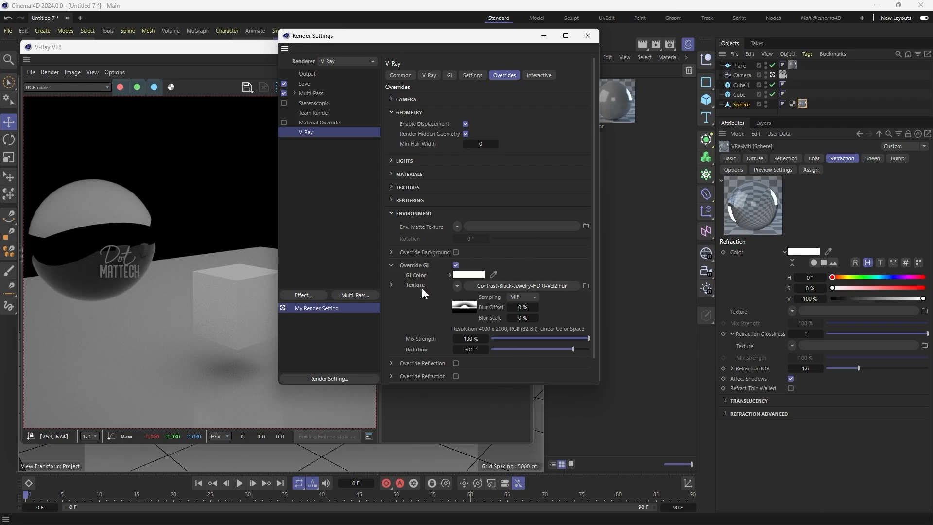
left_click(456, 265)
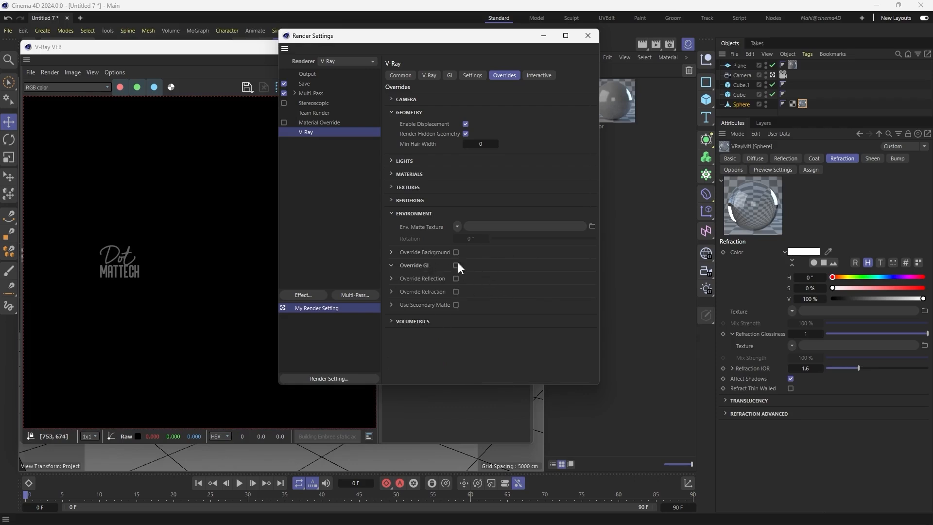
left_click(588, 36)
Add a V-Ray Dome Light to the scene and move it upward in the viewport
left_click_drag(238, 49, 623, 94)
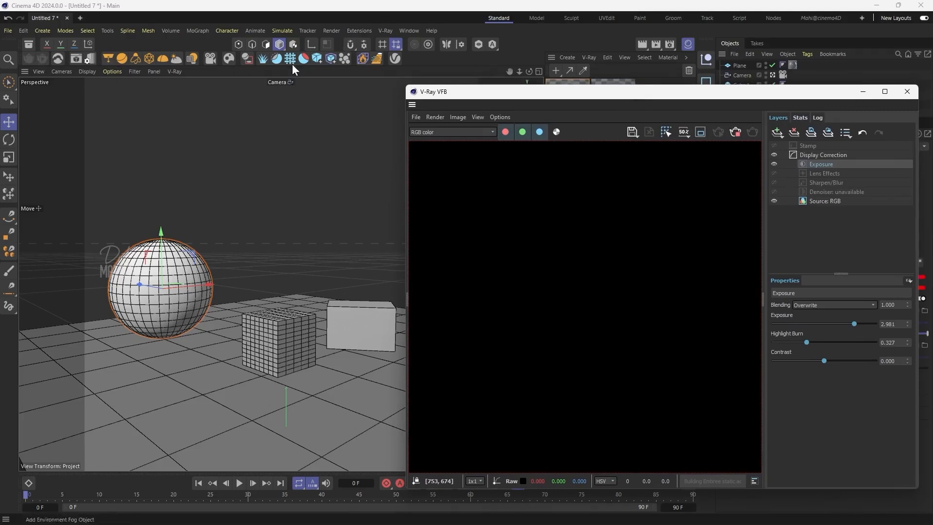
left_click(161, 57)
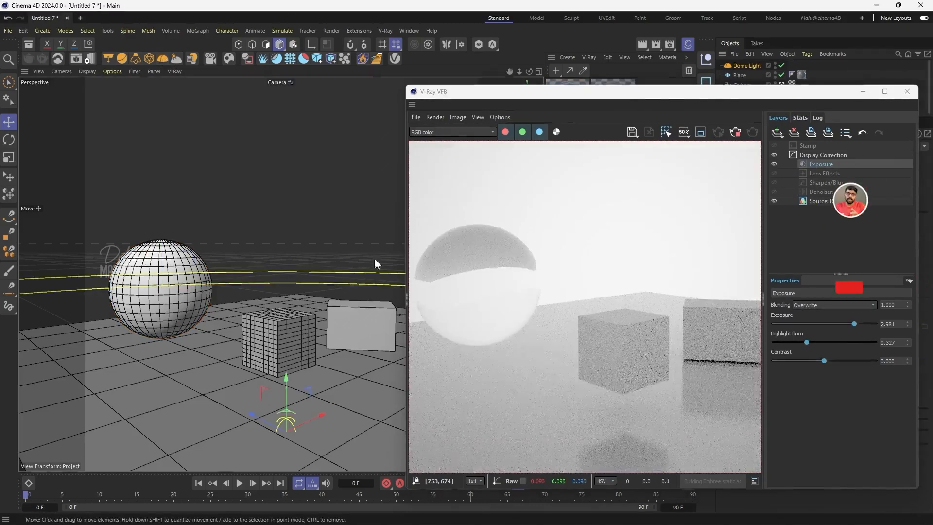
left_click_drag(267, 421, 274, 279)
left_click_drag(606, 91, 247, 92)
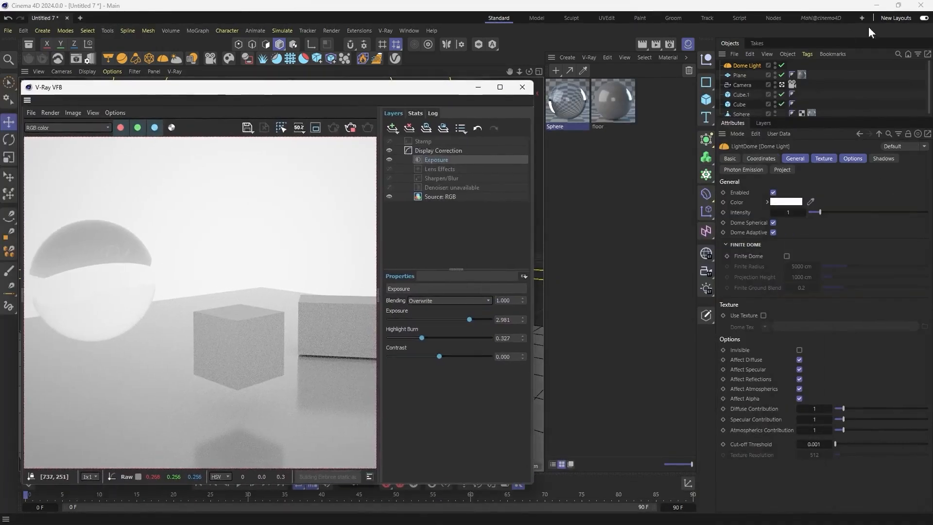
Enable the Dome Light's texture and load Contrast-Black-Jewelry-HDRI-Vol2.hdr from the Reff folder on the desktop without copying it to the project
left_click_drag(788, 119, 787, 154)
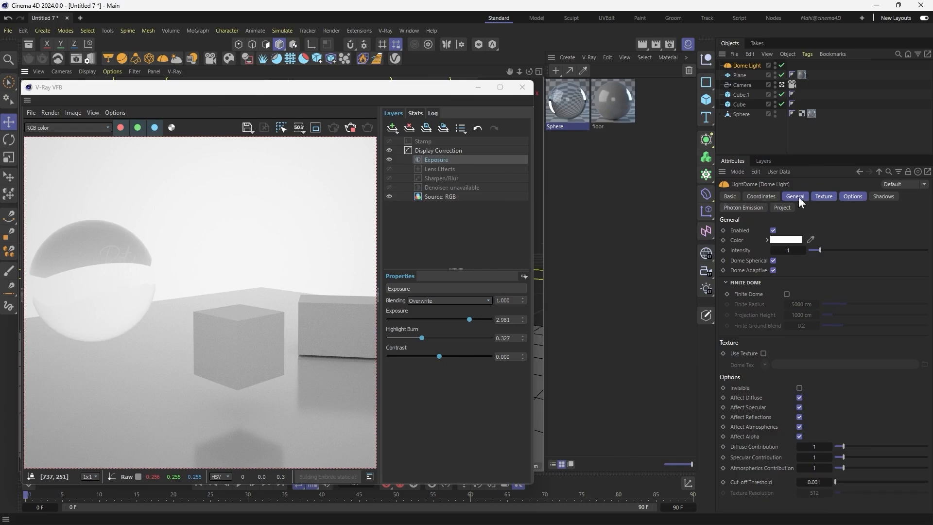
left_click(820, 197)
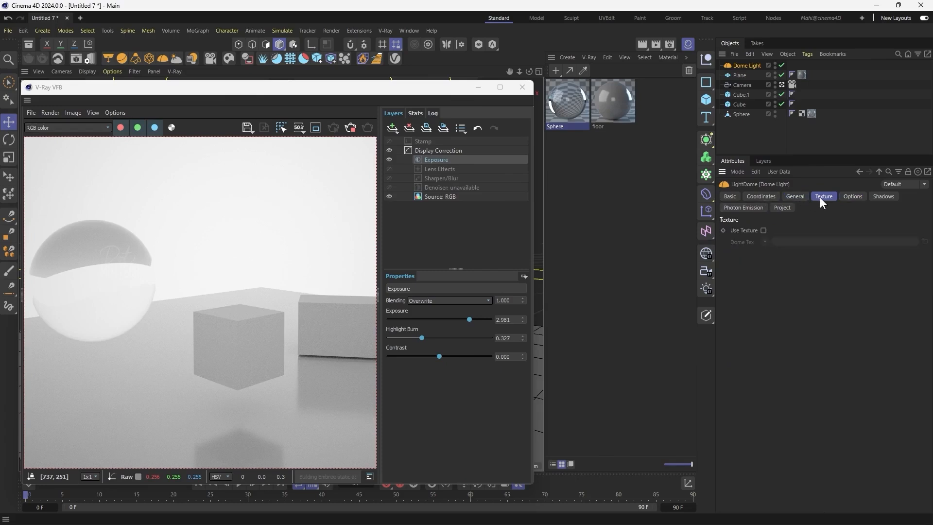
left_click(764, 231)
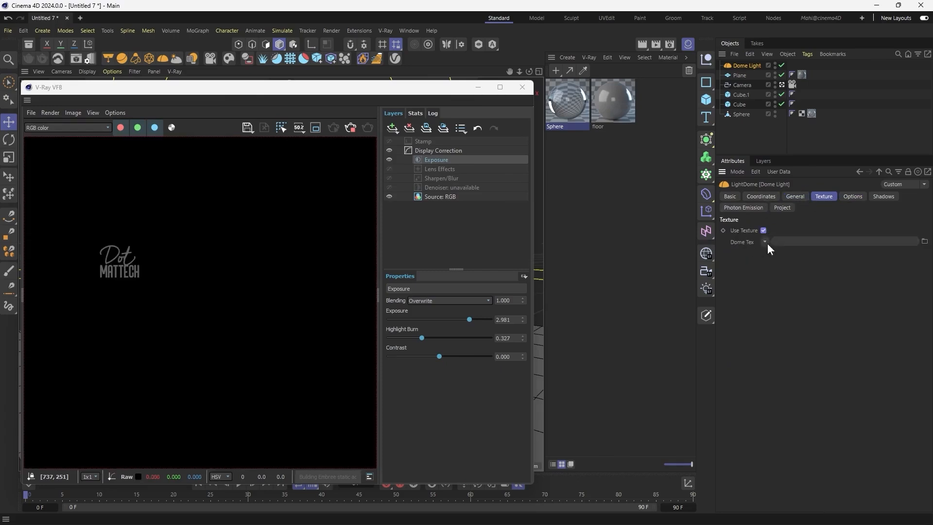
left_click(926, 242)
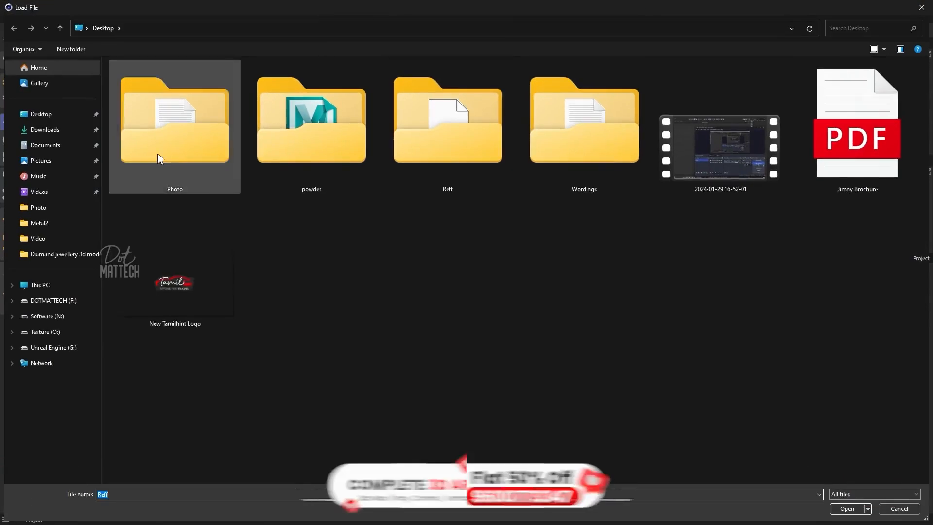
double_click(466, 162)
left_click(150, 99)
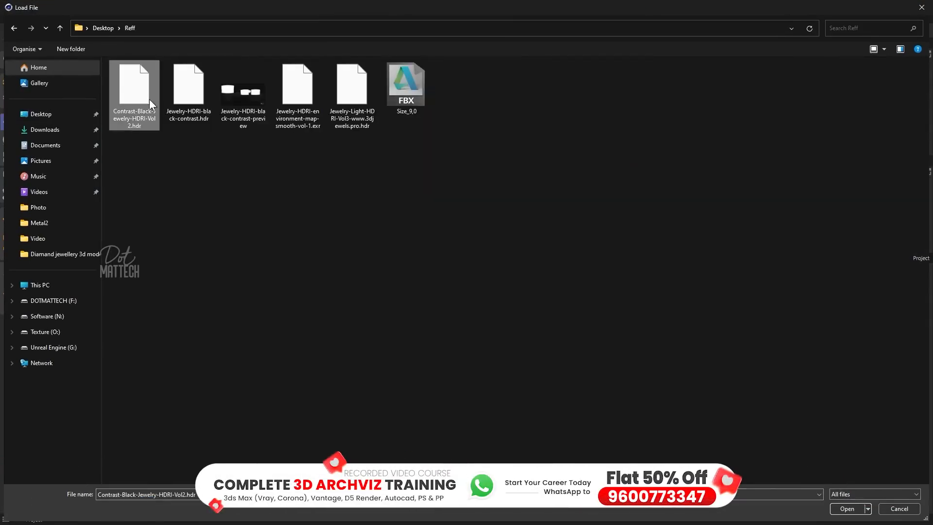
left_click(846, 509)
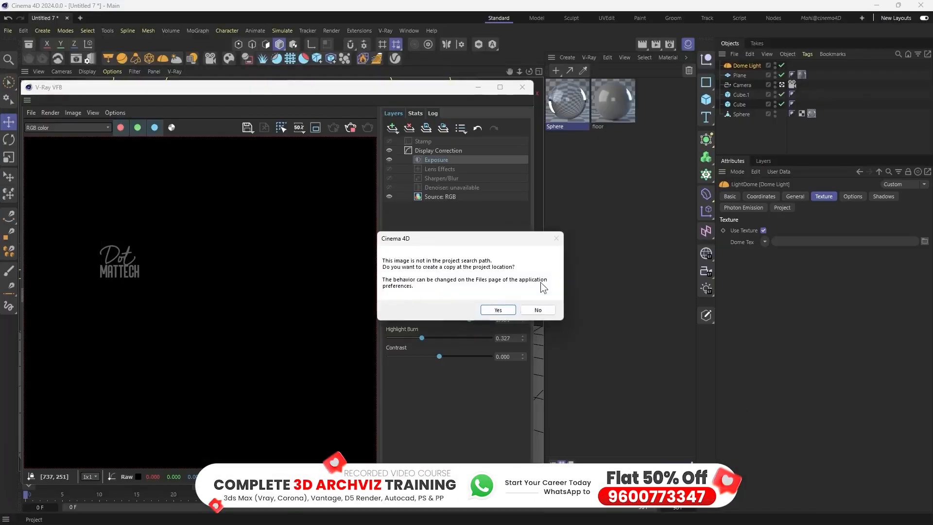
left_click(538, 309)
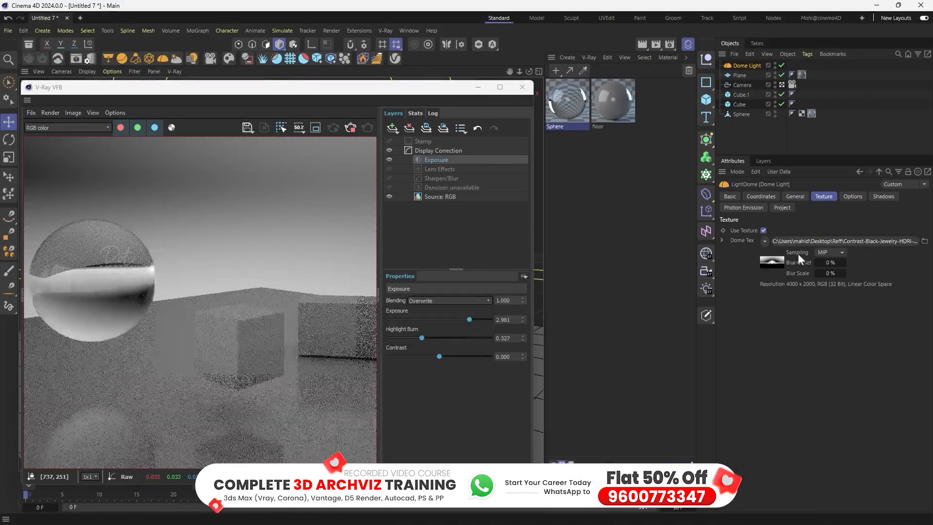